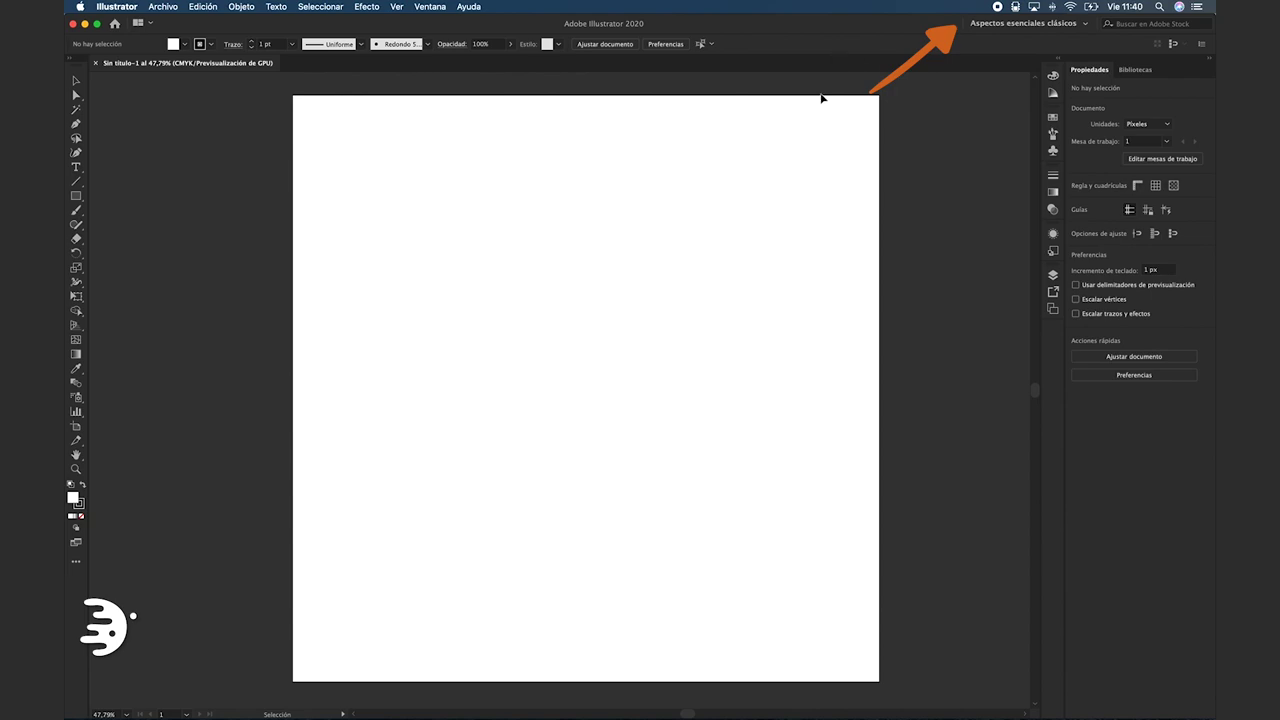
# - Switch to the Aspectos esenciales clásicos workspace and restore its default panel layout
pyautogui.click(1007, 26)
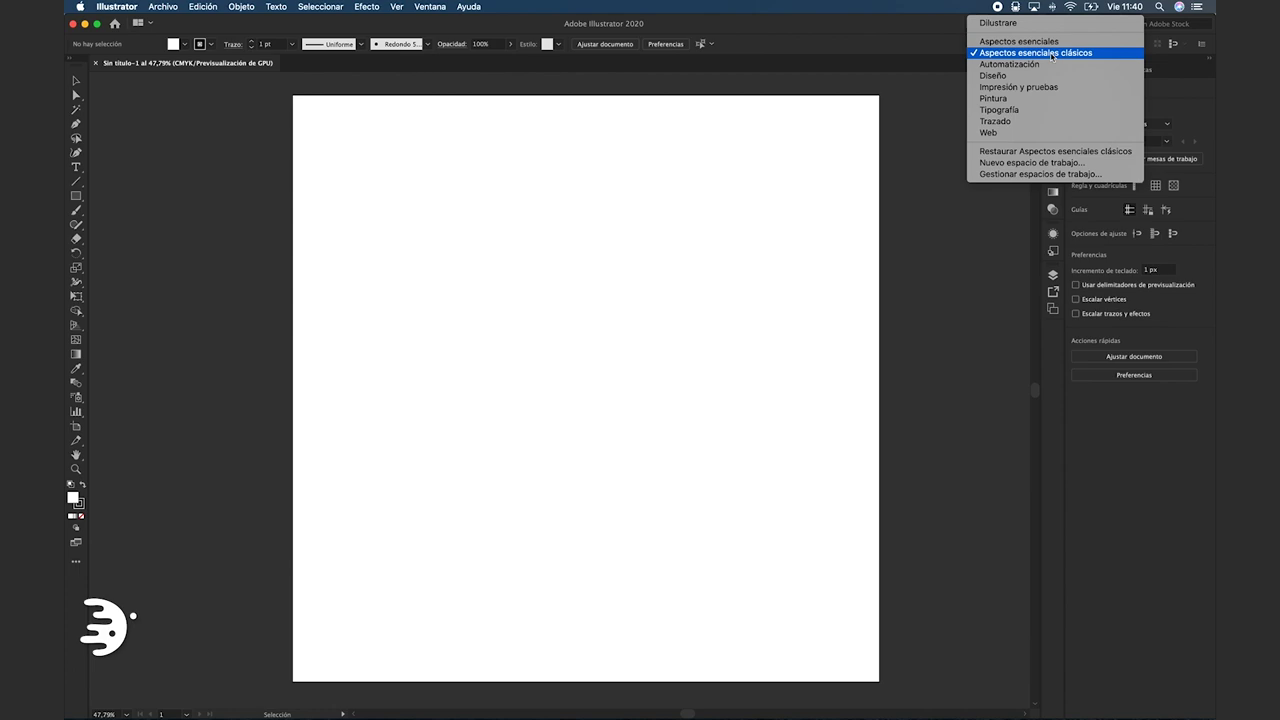
pyautogui.click(1052, 56)
pyautogui.click(1030, 24)
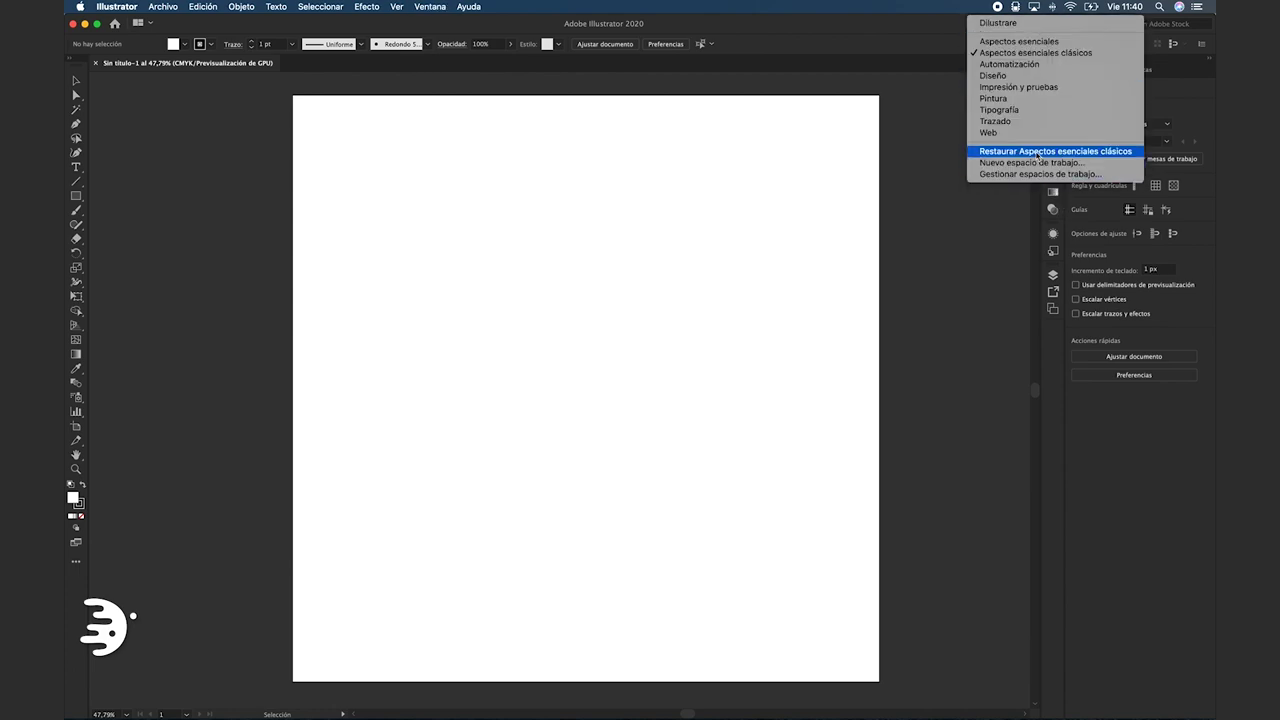
pyautogui.click(1040, 152)
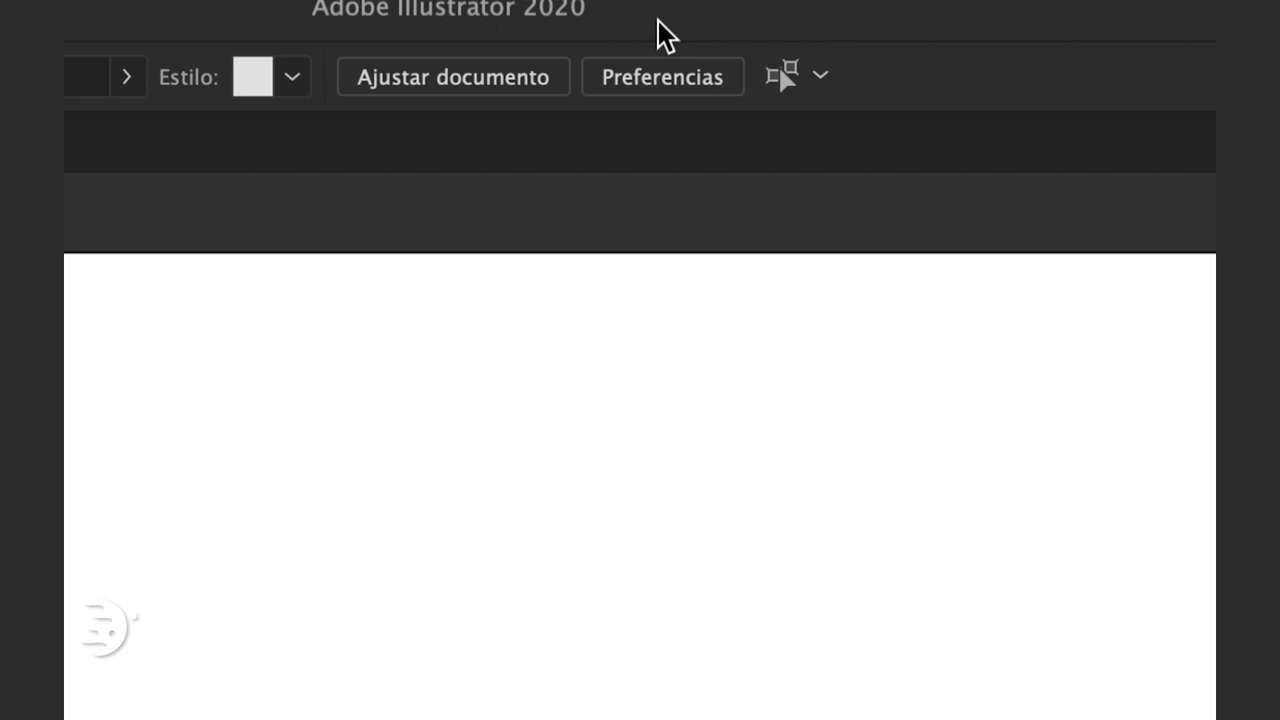
# - Set the Interfaz de usuario brightness to Oscuro in Preferencias, after trying the lightest swatch
pyautogui.click(668, 80)
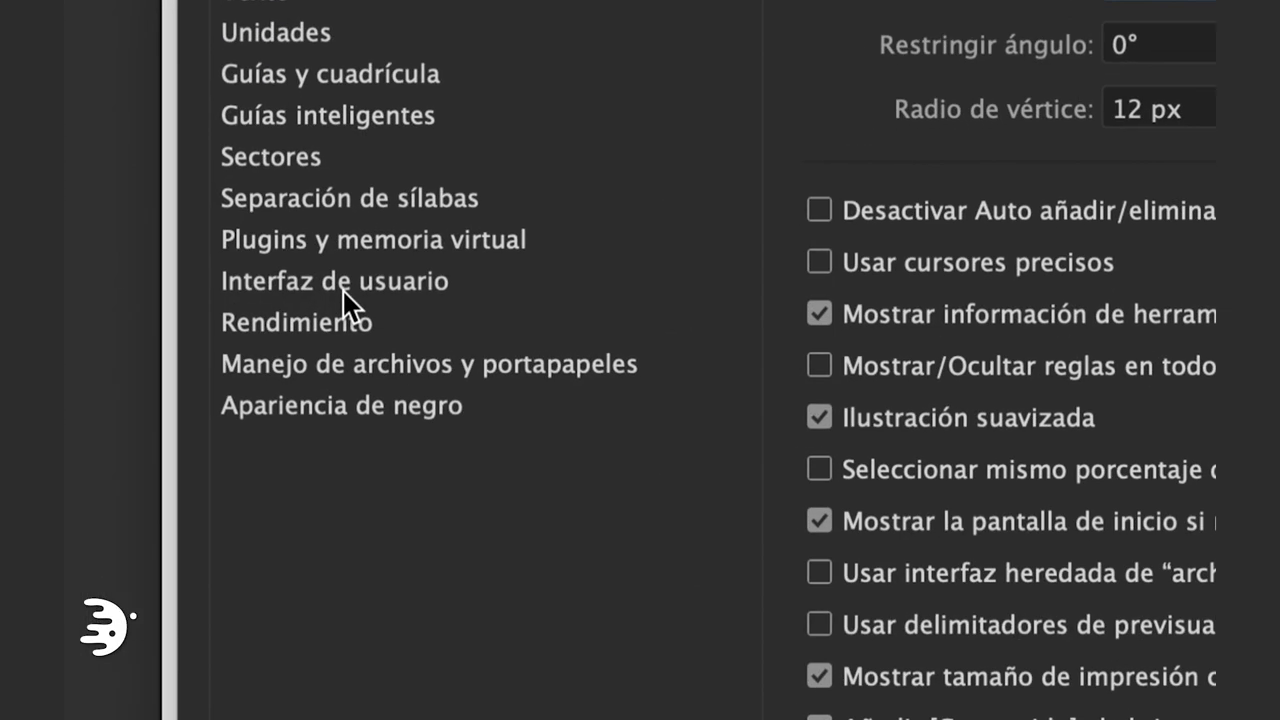
pyautogui.click(346, 293)
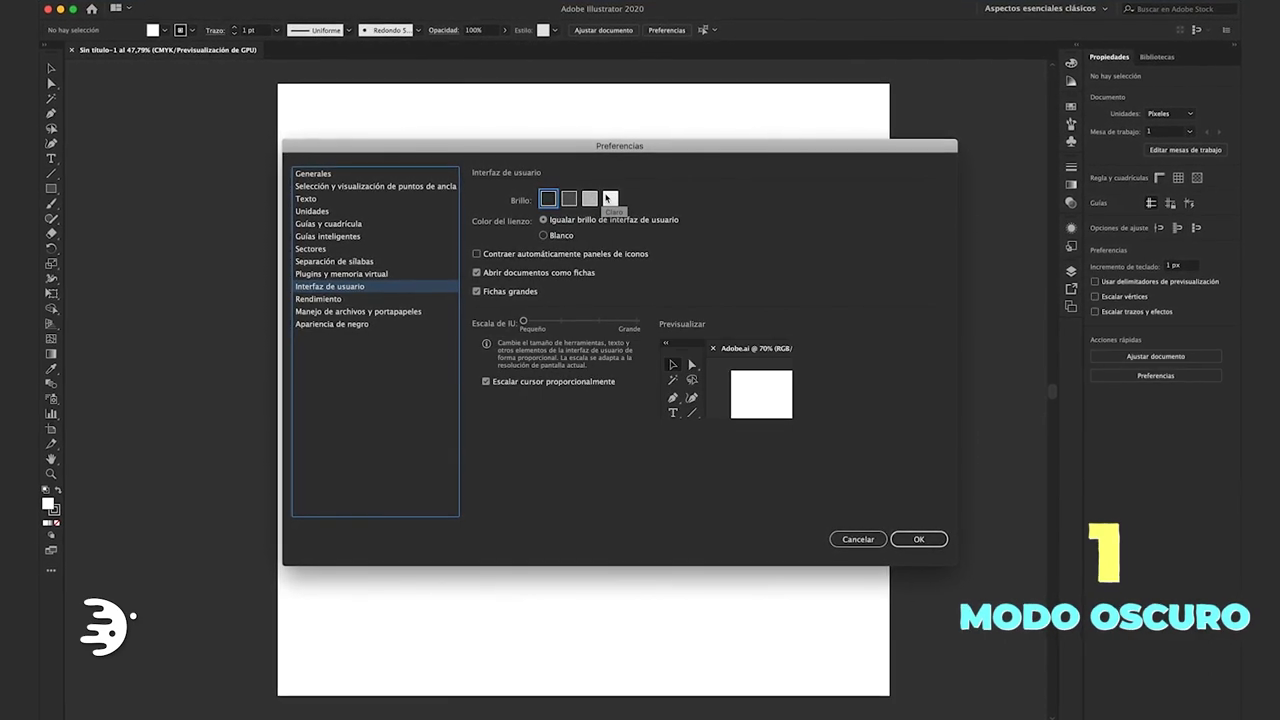
pyautogui.click(608, 198)
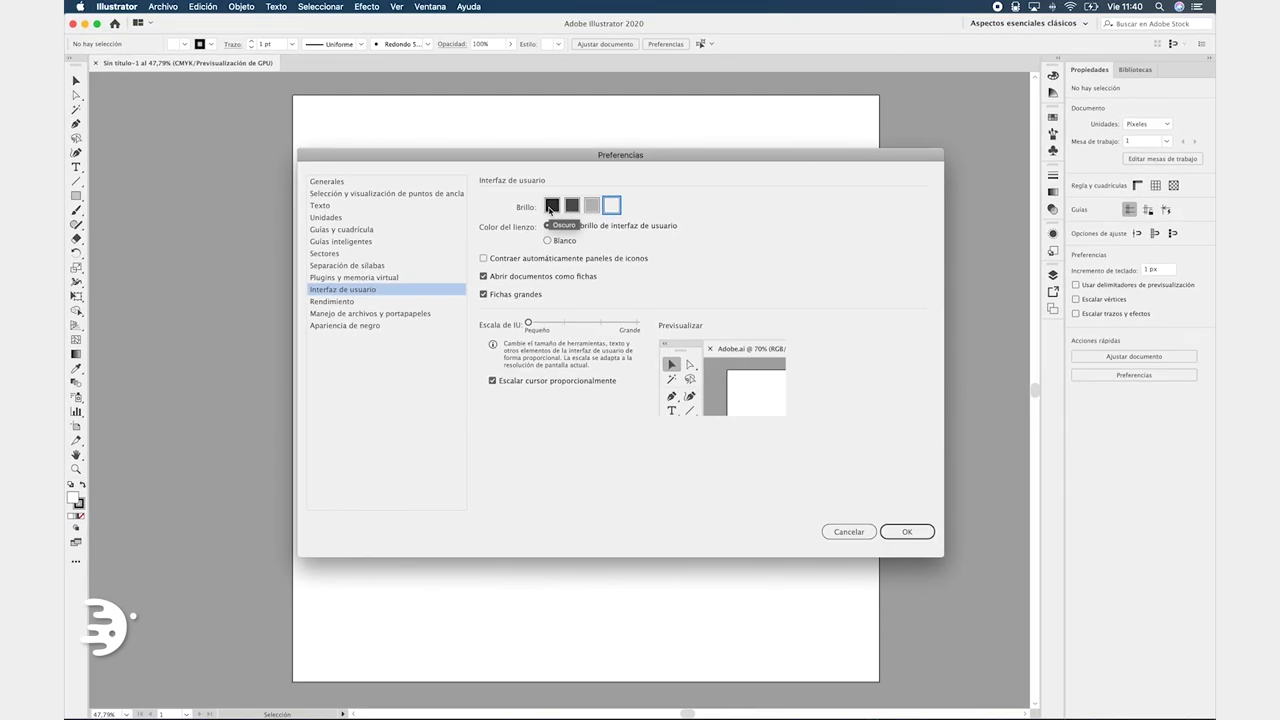
pyautogui.click(541, 192)
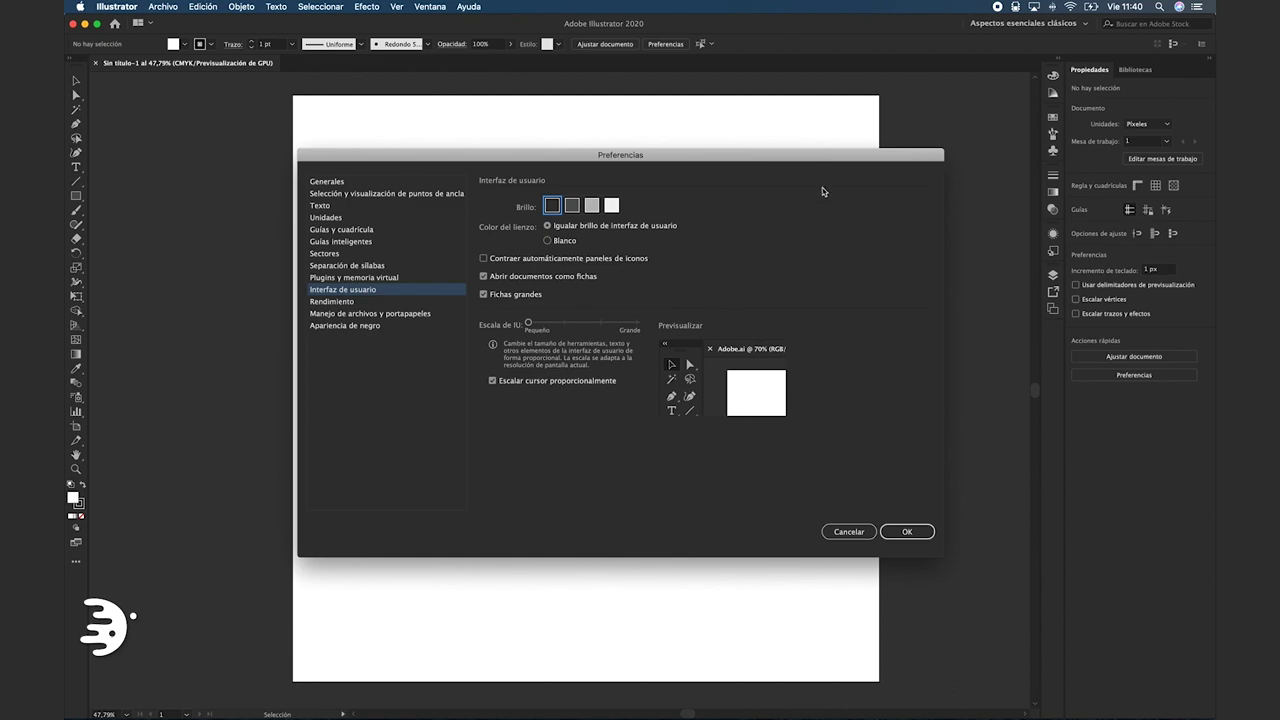
pyautogui.click(902, 532)
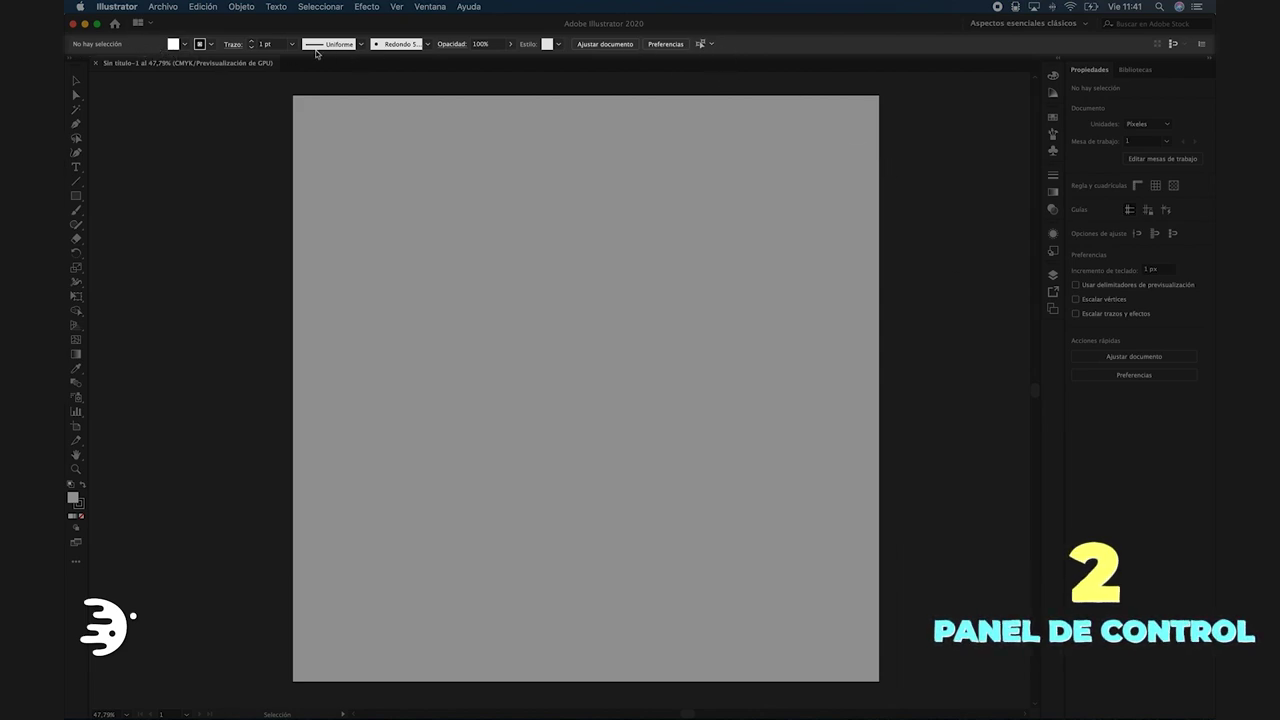
# - Draw a square near the artboard centre and add enlarged HOLA text above it
pyautogui.click(76, 196)
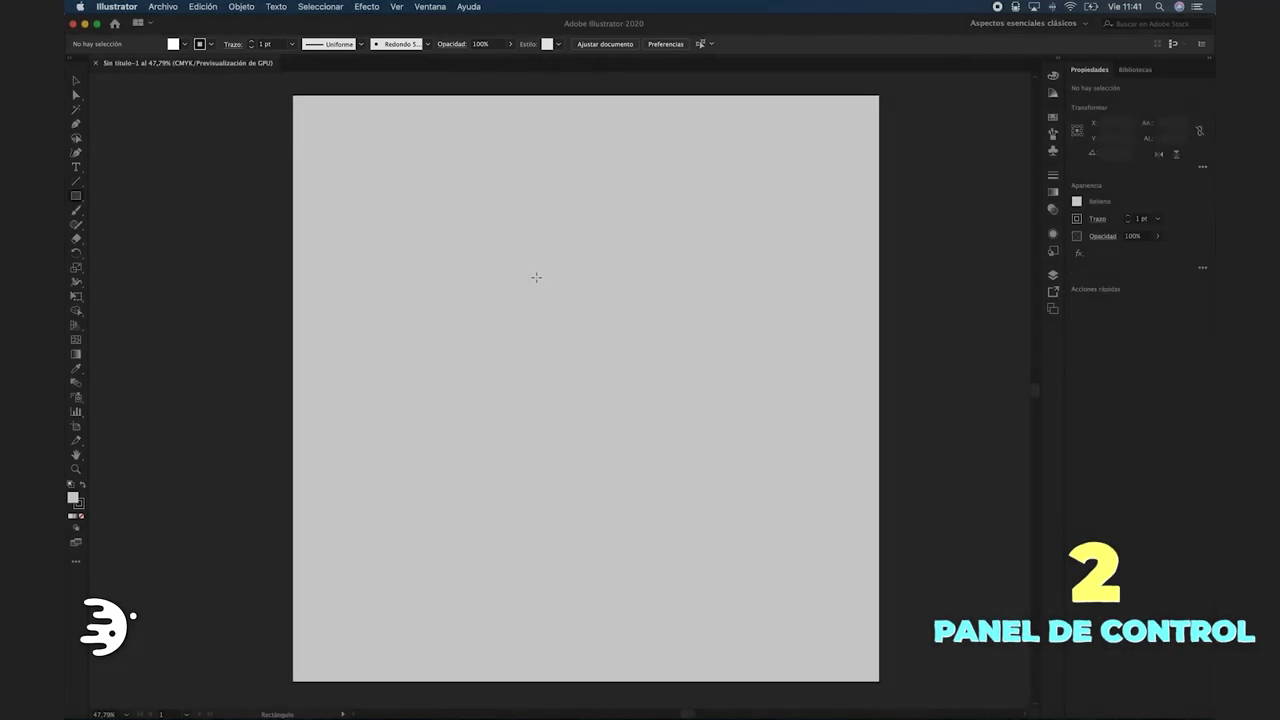
pyautogui.moveTo(536, 277); pyautogui.dragTo(632, 365)
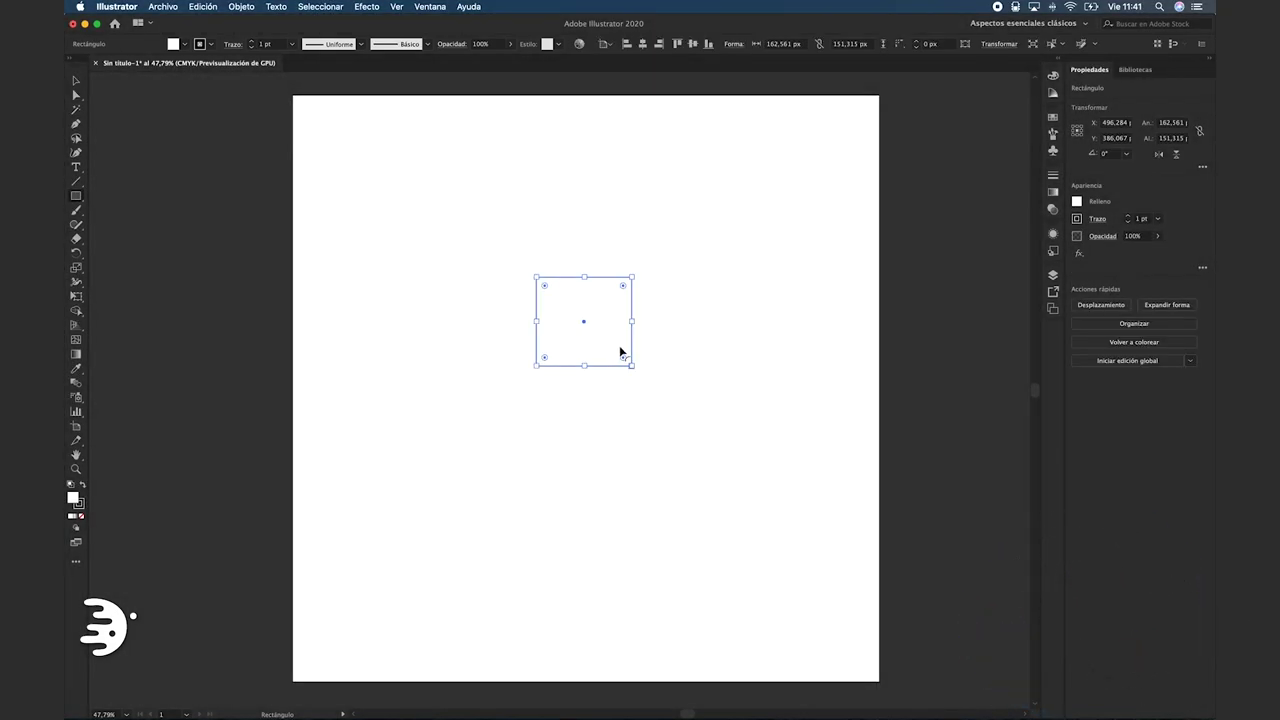
pyautogui.press('v')
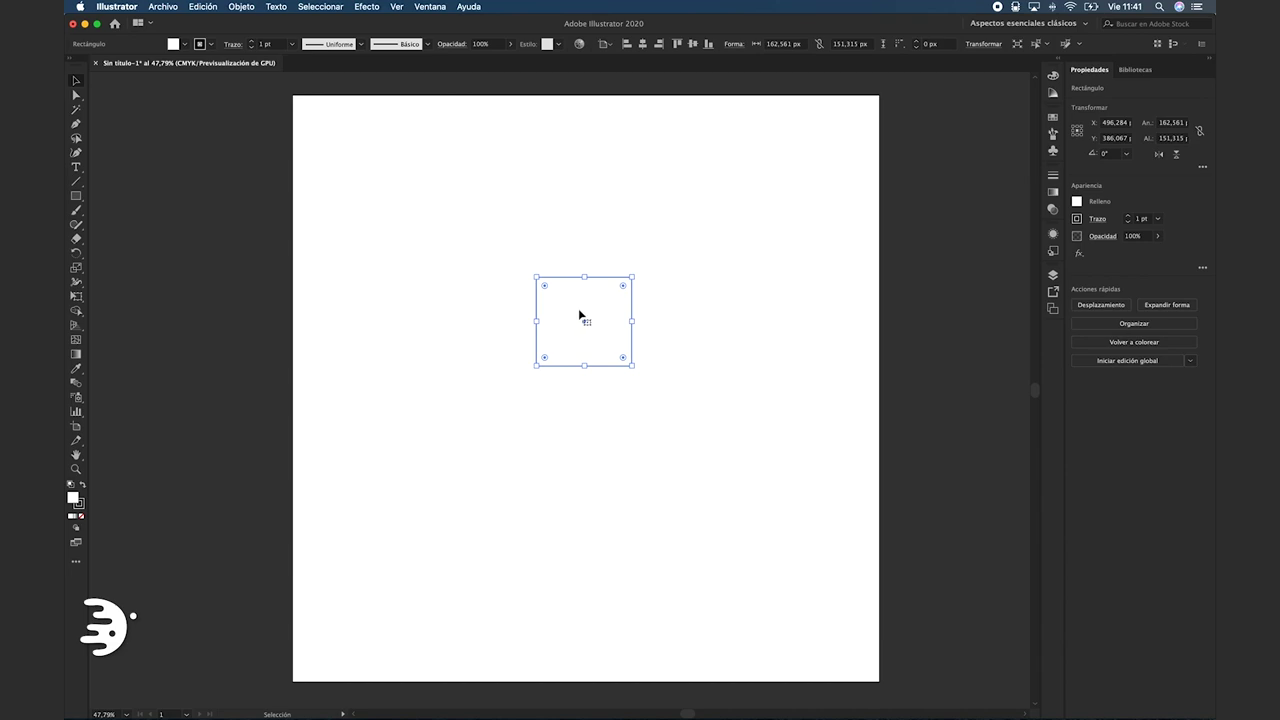
pyautogui.press('t')
pyautogui.click(494, 197)
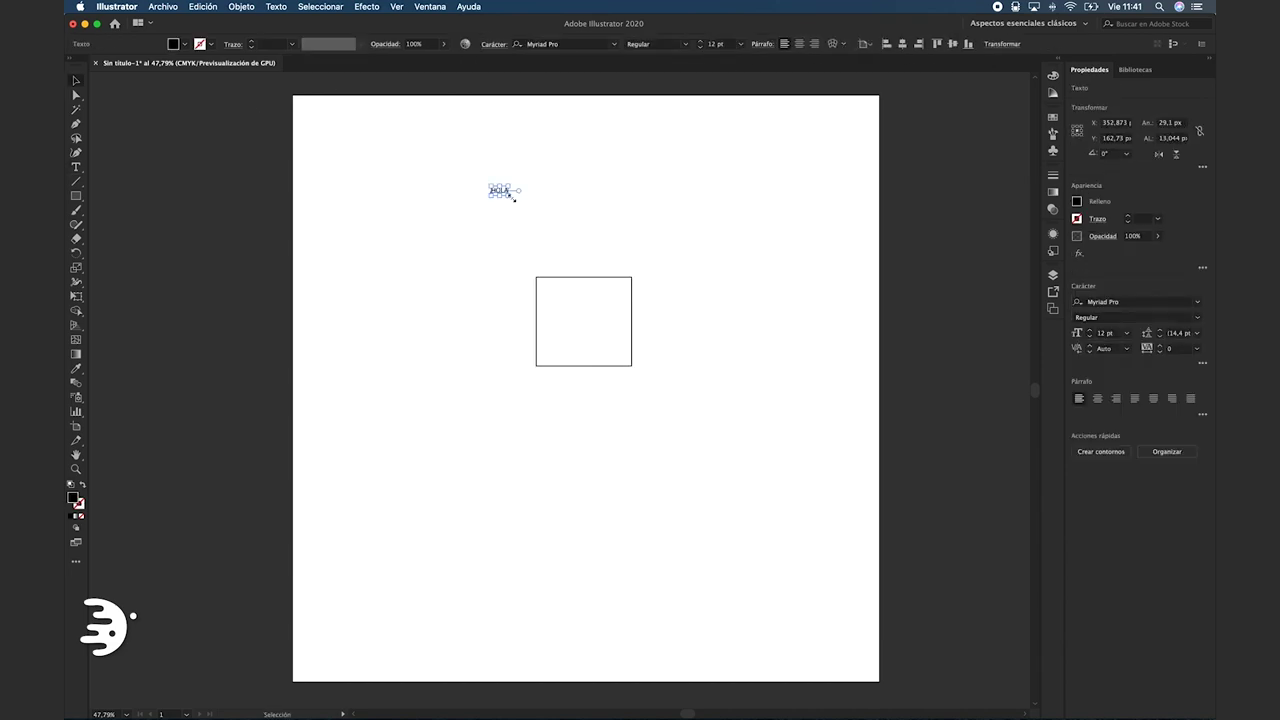
pyautogui.write('HOLA')
pyautogui.moveTo(570, 232); pyautogui.dragTo(613, 236)
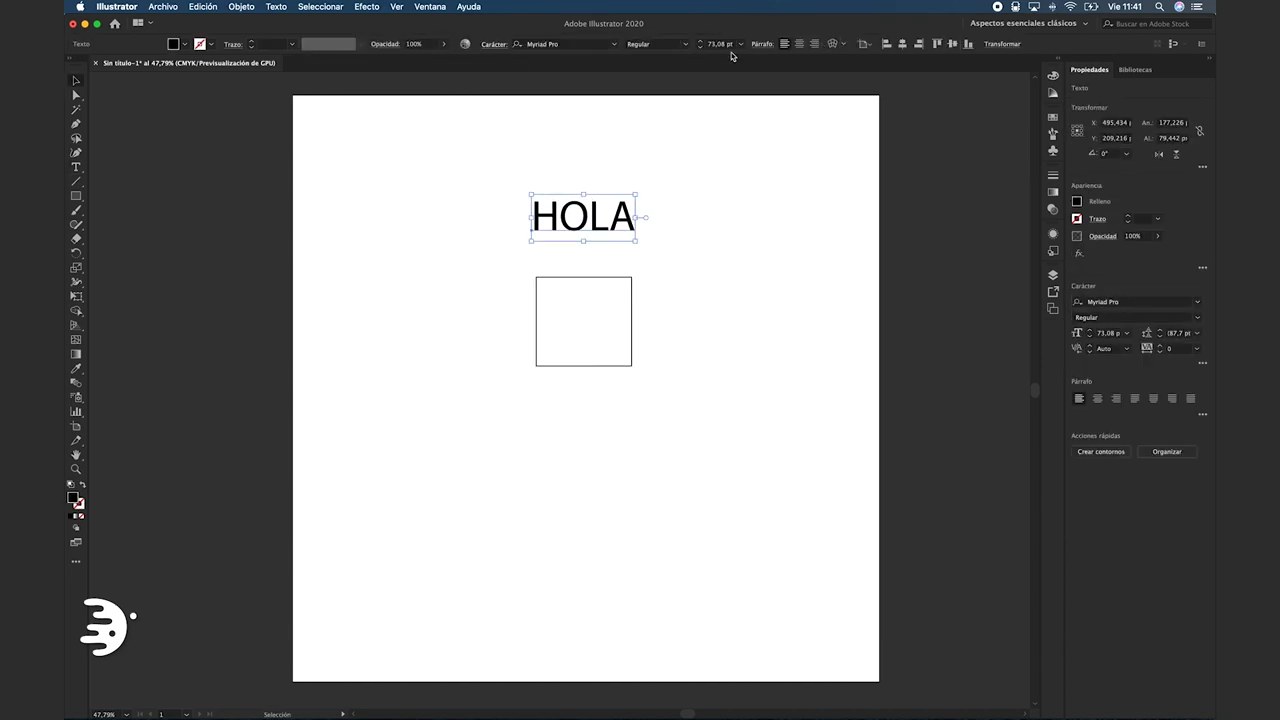
pyautogui.click(514, 122)
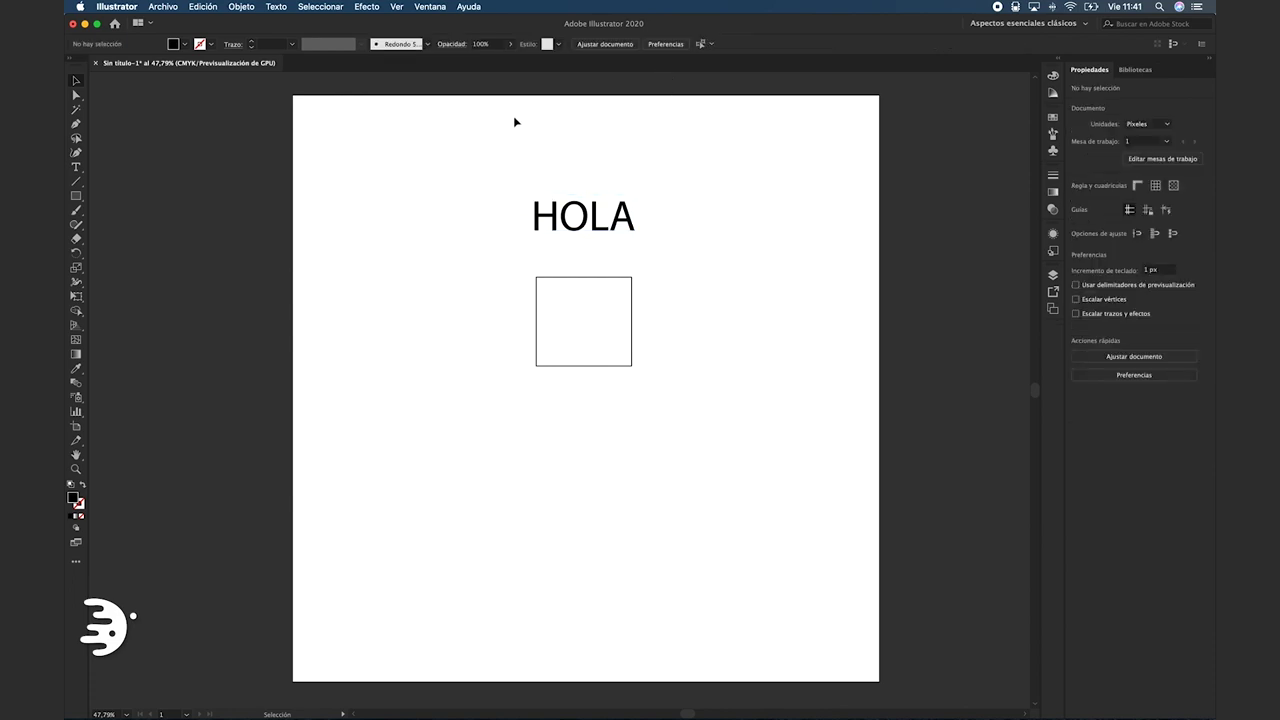
# - Draw a three-point angled open line right of the square and swap its fill and stroke
pyautogui.press('p')
pyautogui.click(709, 163)
pyautogui.click(770, 237)
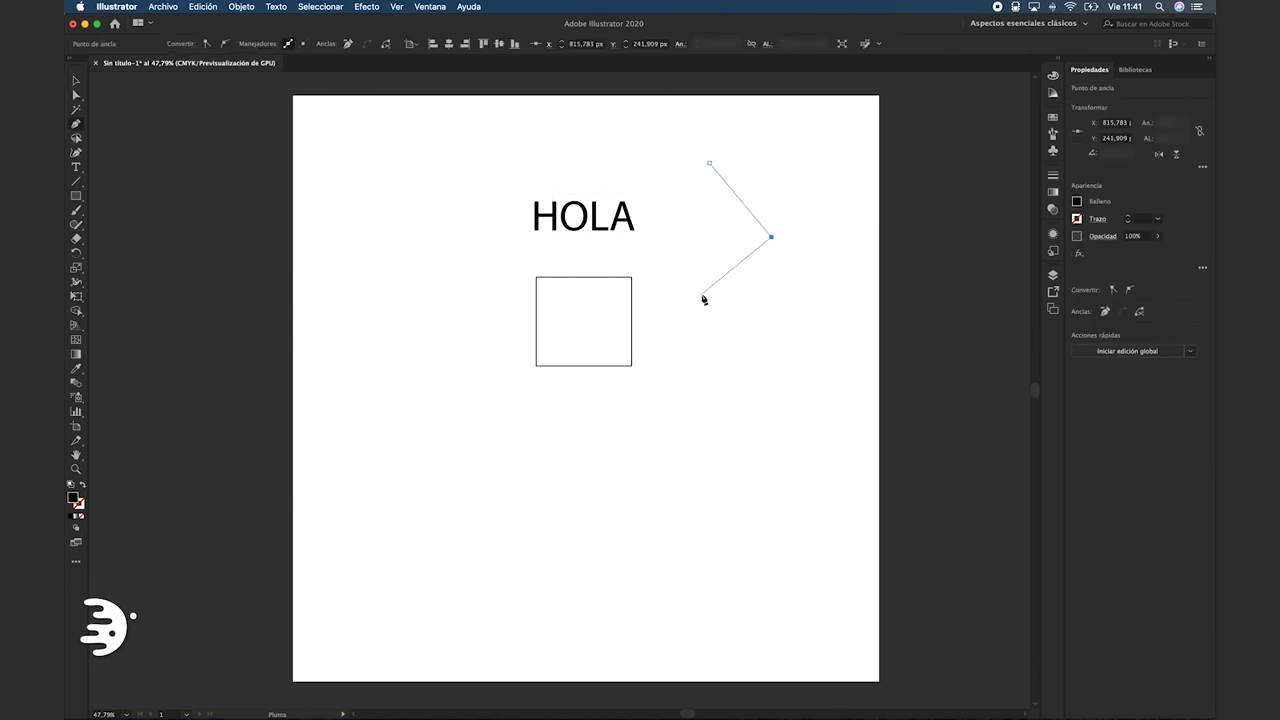
pyautogui.click(701, 294)
pyautogui.press('v')
pyautogui.hotkey('shift', 'x')
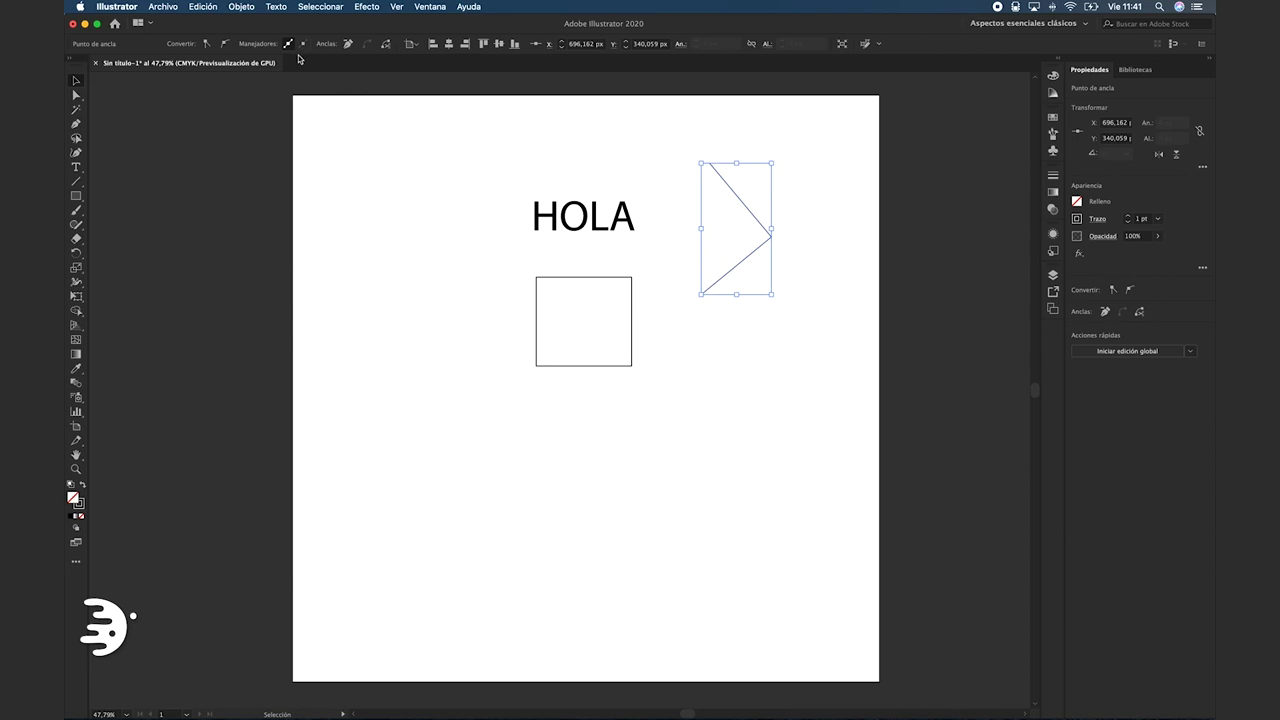
pyautogui.click(671, 145)
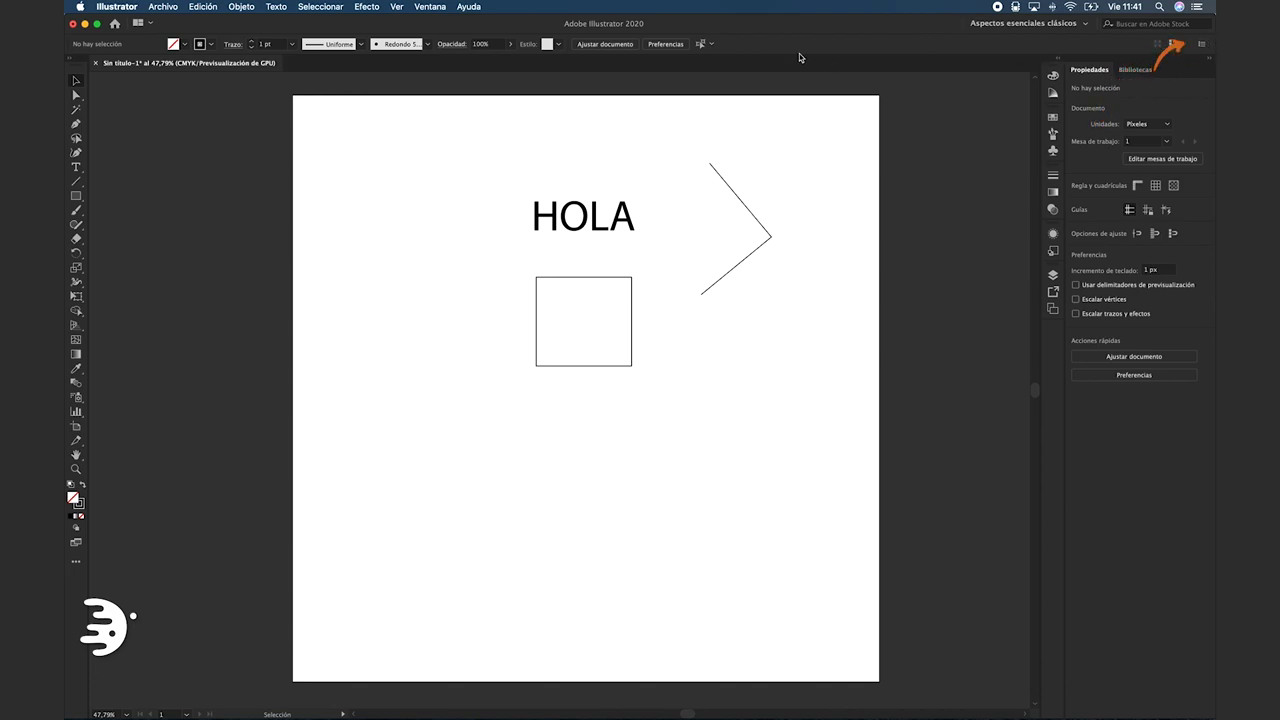
# - Hide the Tipo de objeto and Estilo gráfico sections from the control bar
pyautogui.click(630, 290)
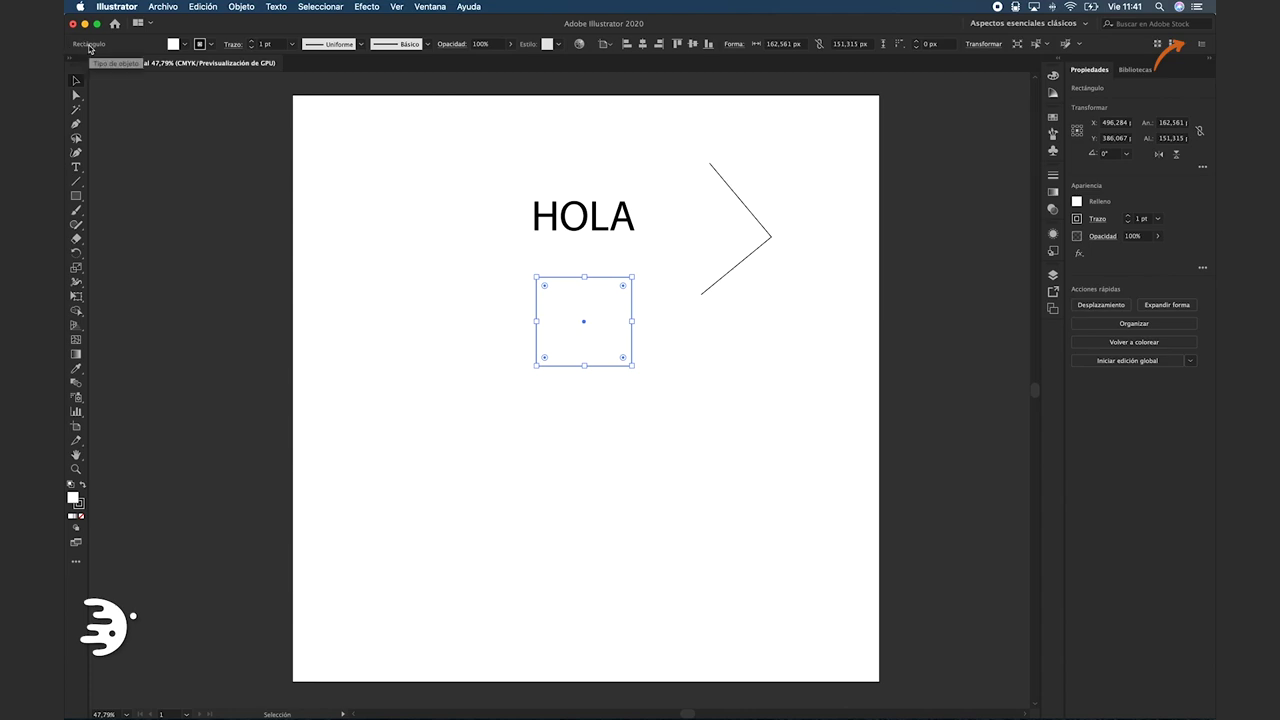
pyautogui.click(1201, 43)
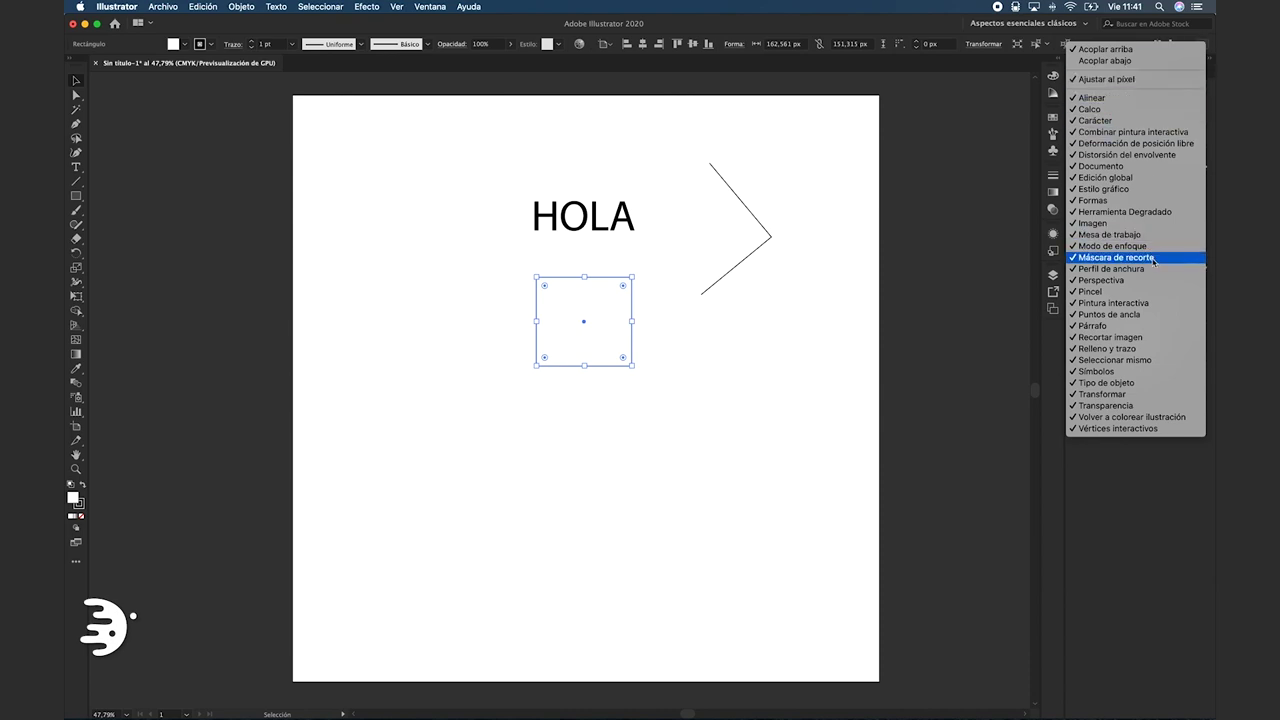
pyautogui.click(1128, 384)
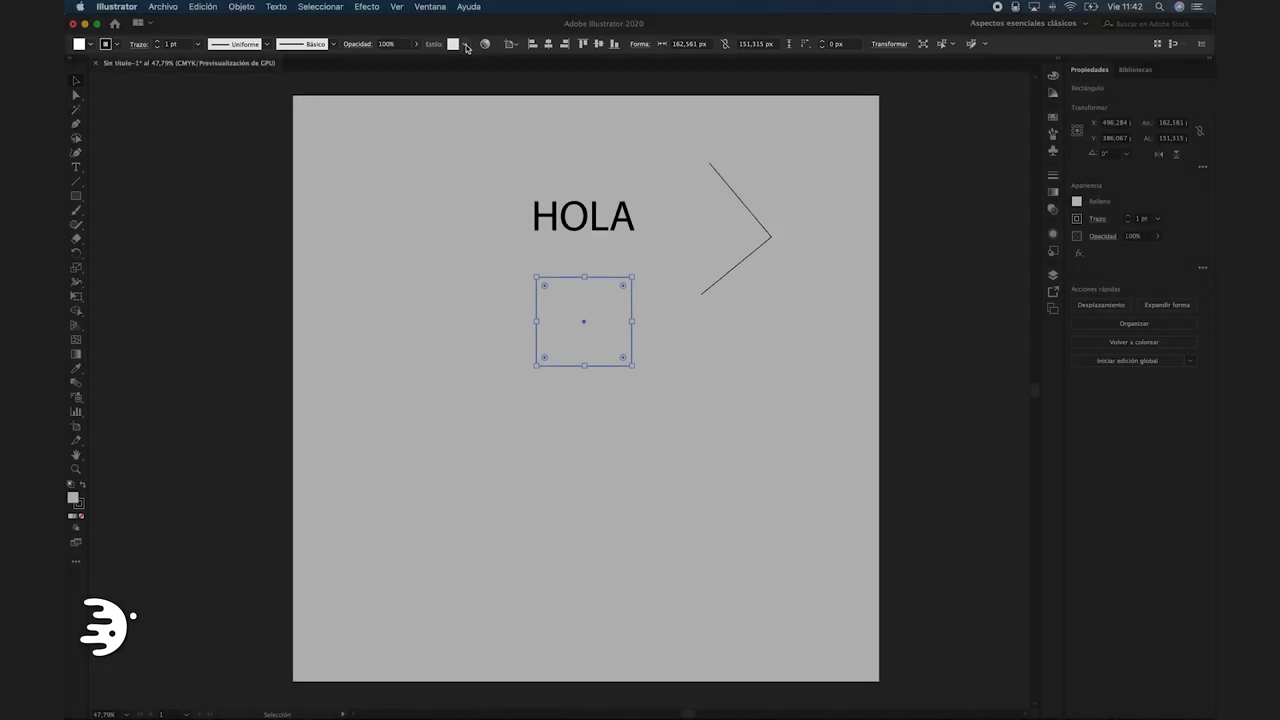
pyautogui.click(464, 45)
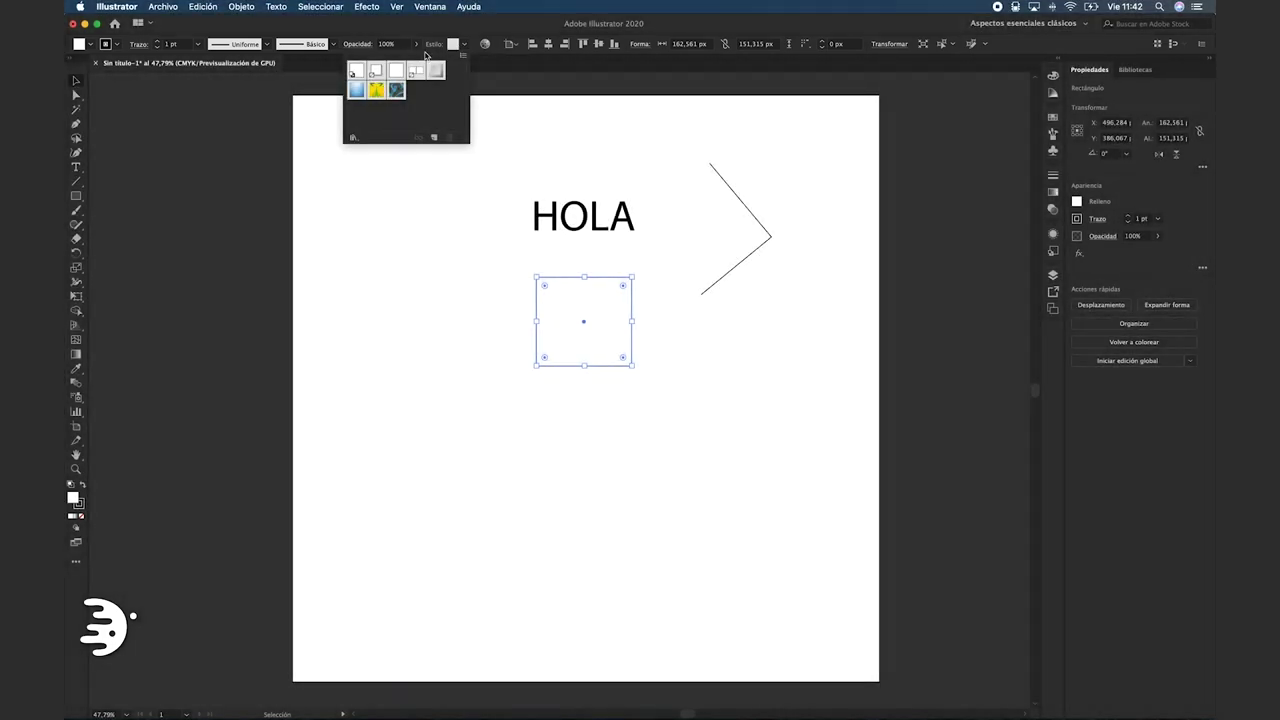
pyautogui.click(494, 109)
pyautogui.click(1203, 44)
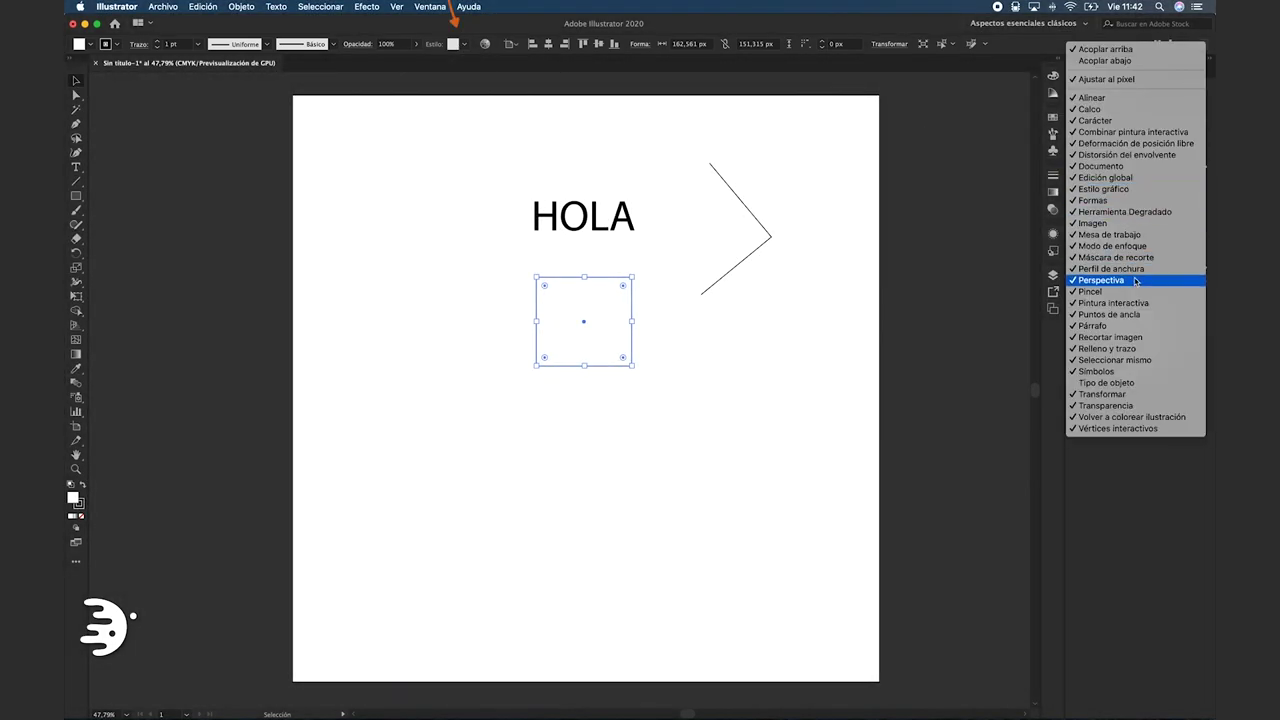
pyautogui.click(1110, 188)
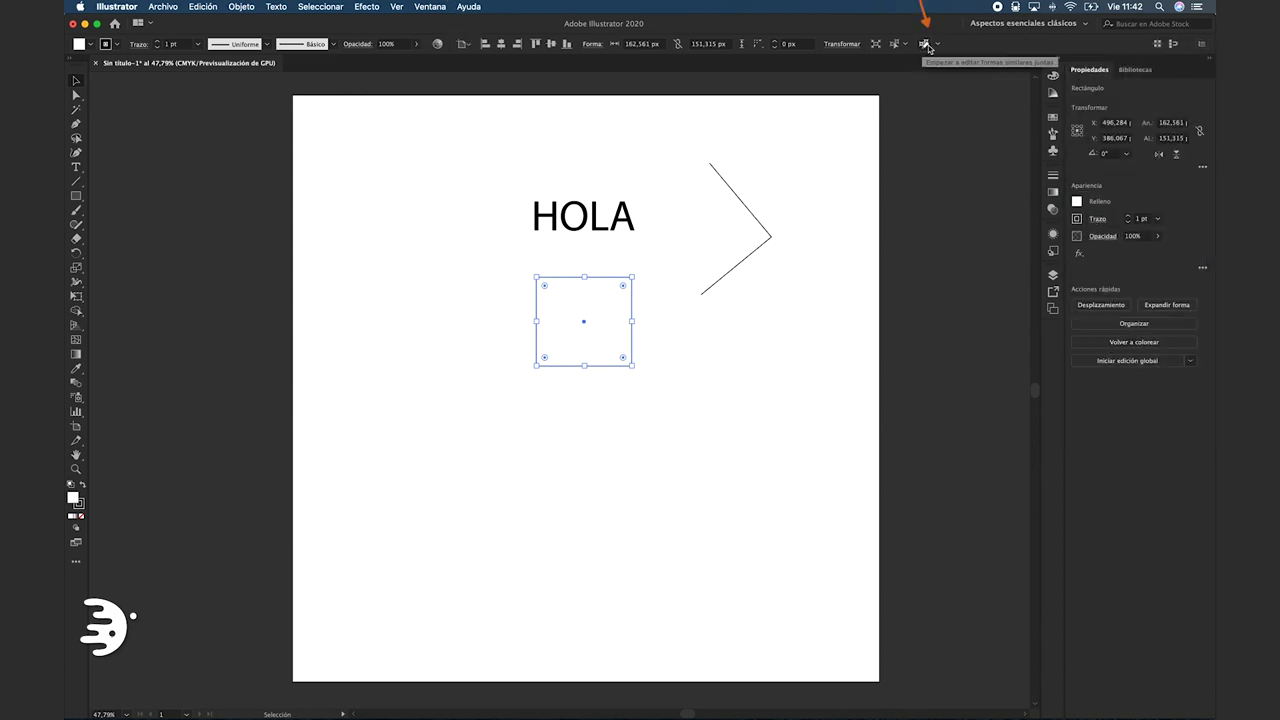
# - Hide the Edición global and Carácter sections from the control bar, then review its options
pyautogui.click(1210, 47)
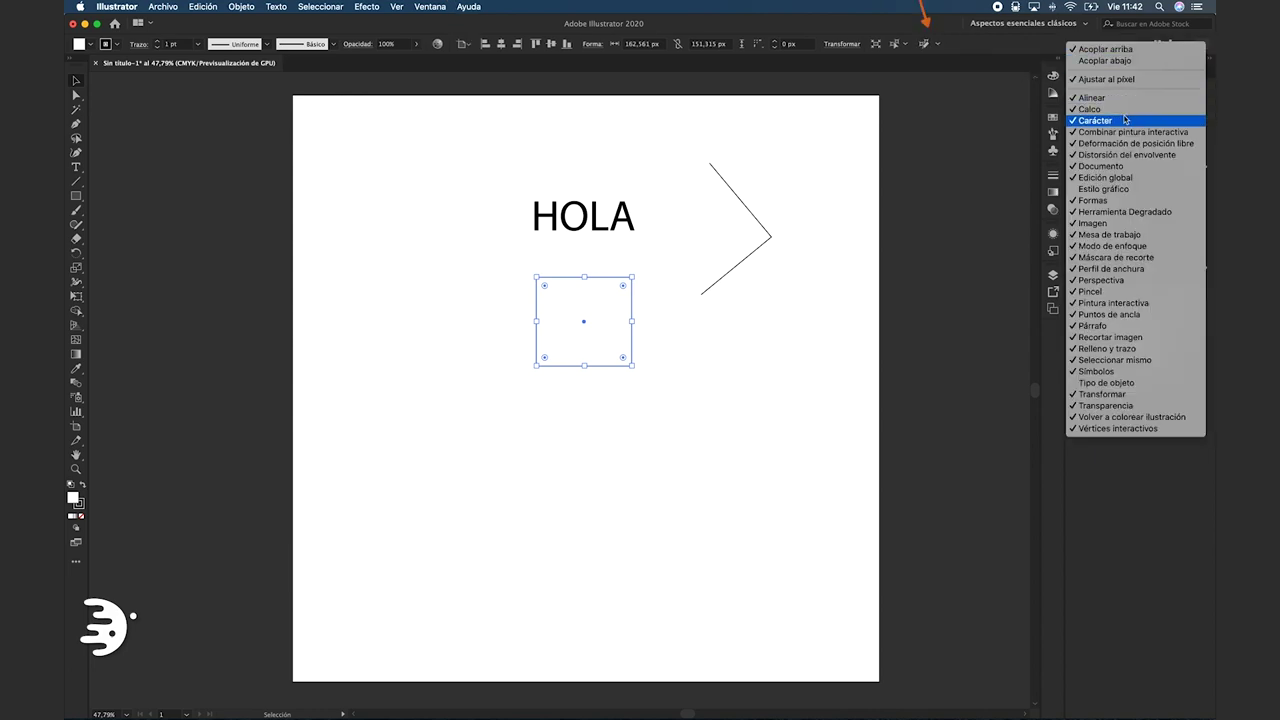
pyautogui.click(1100, 178)
pyautogui.click(620, 234)
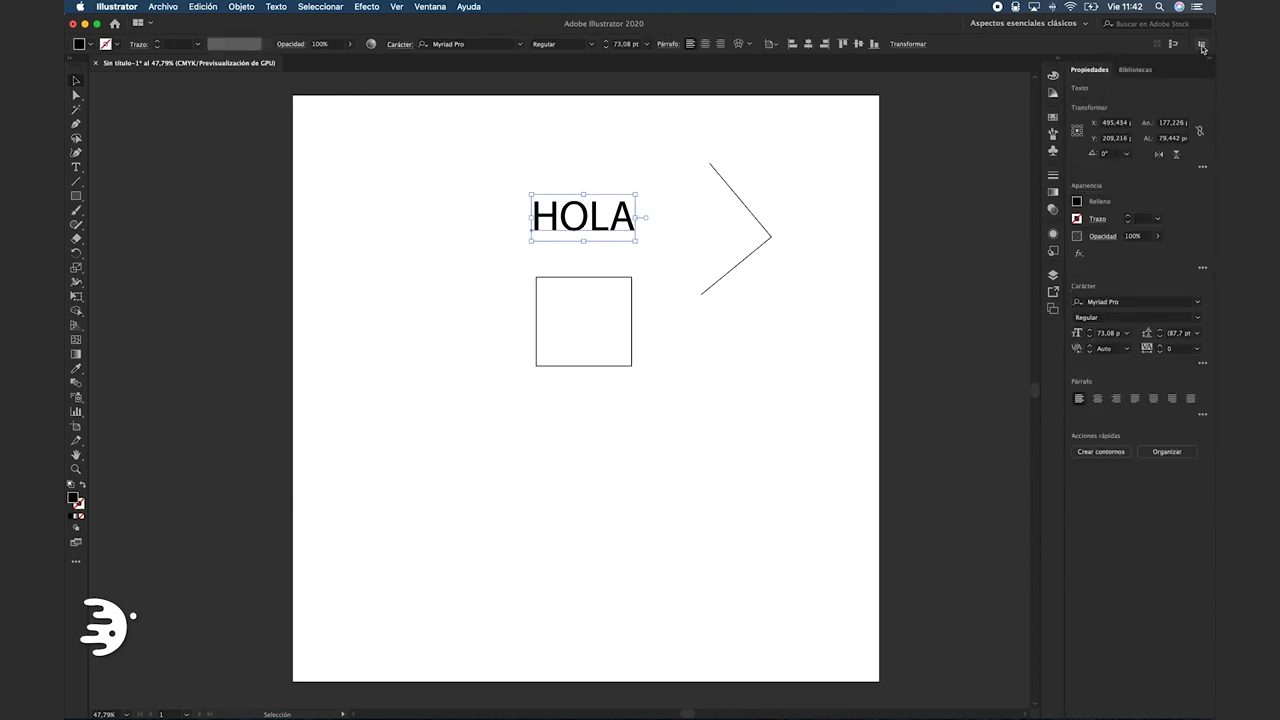
pyautogui.click(1203, 44)
pyautogui.click(1095, 120)
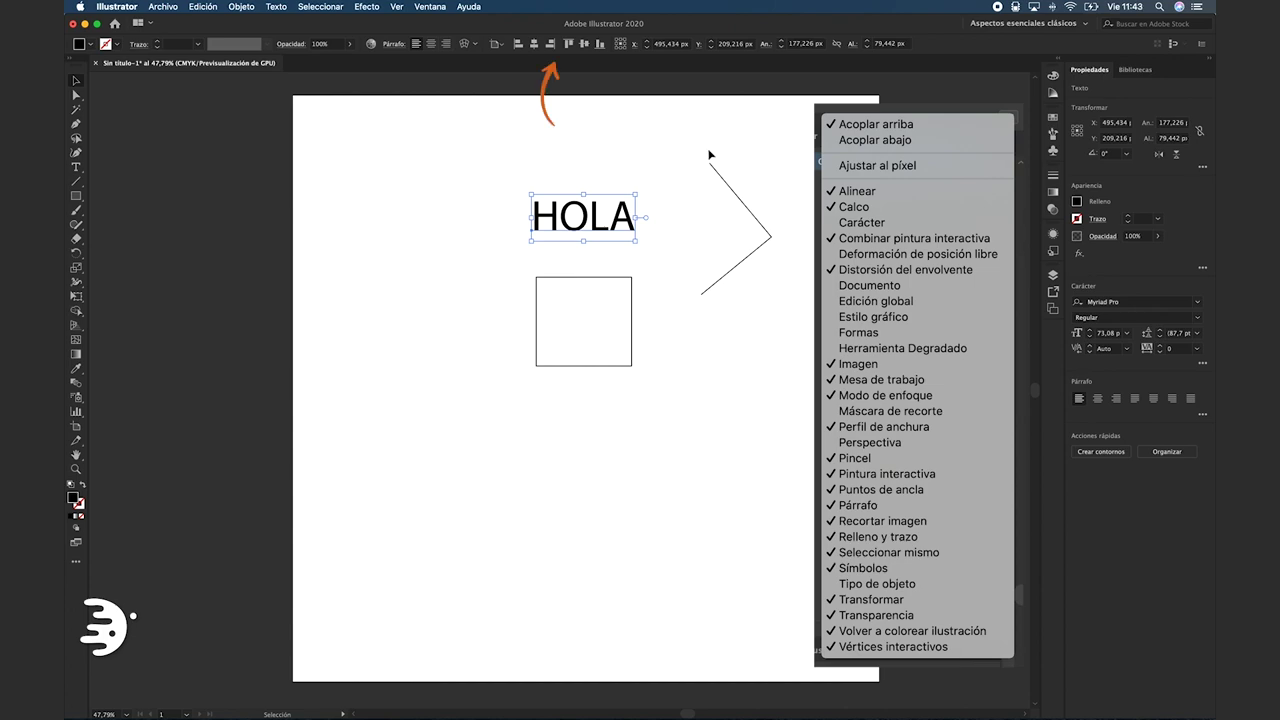
pyautogui.click(1205, 44)
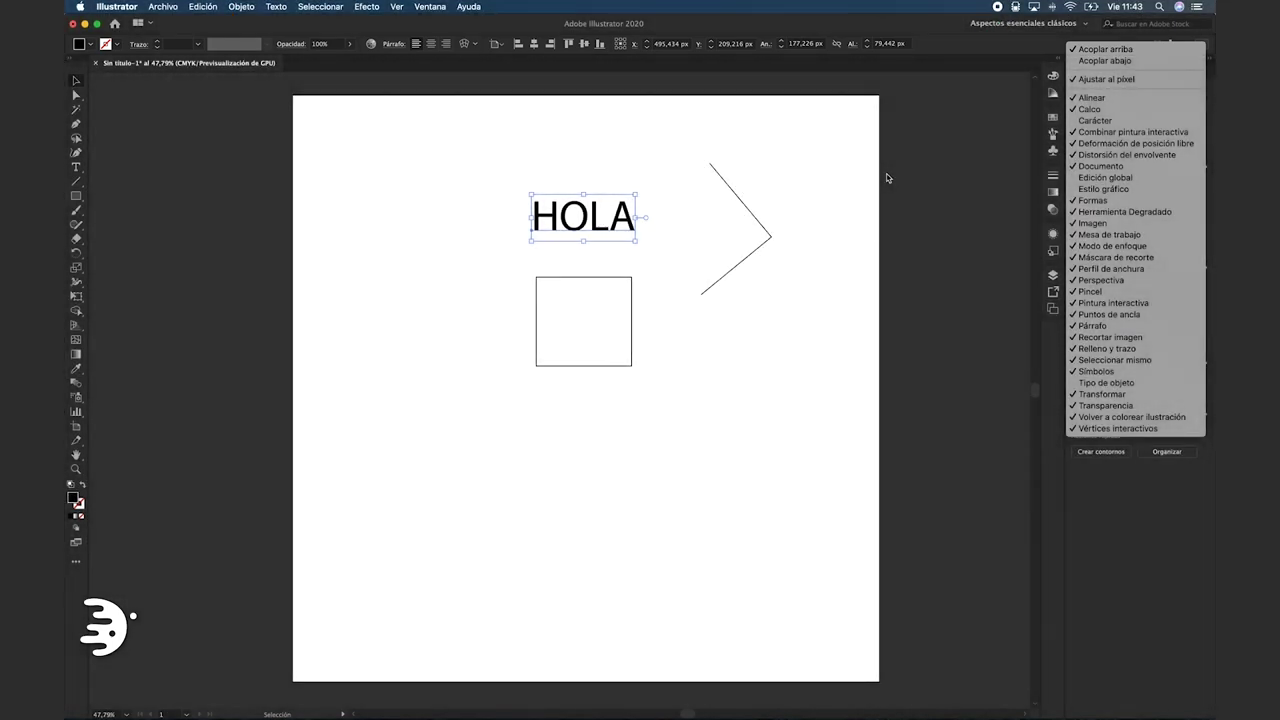
pyautogui.click(887, 178)
pyautogui.click(805, 216)
# - Delete all artwork from the artboard and switch the tools panel to the Básica toolbar
pyautogui.press('a')
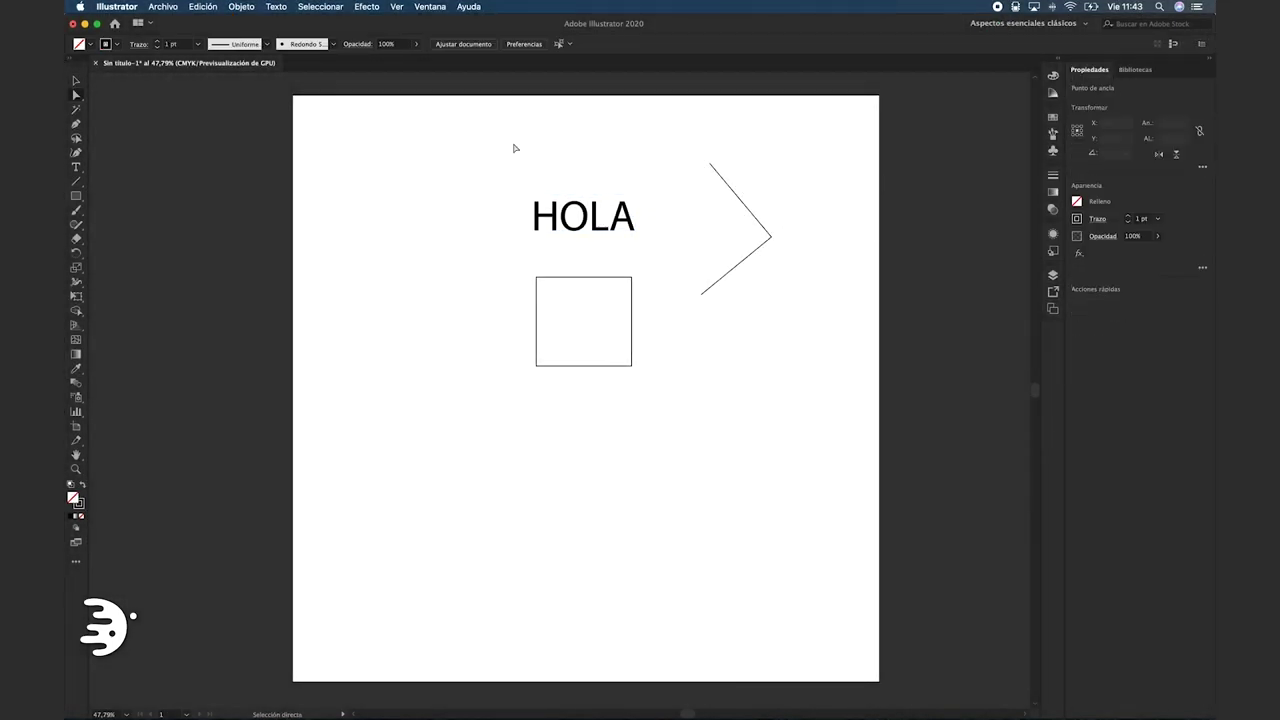
pyautogui.press('v')
pyautogui.press('super+a')
pyautogui.press('Delete')
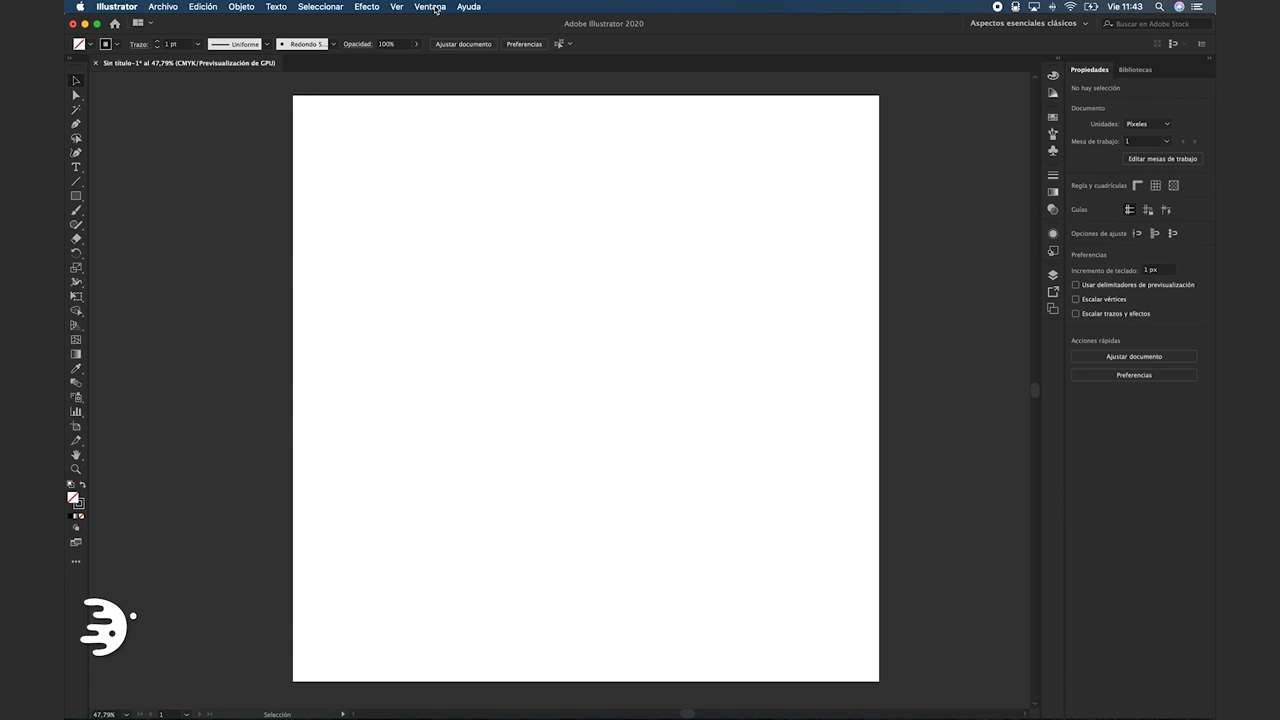
pyautogui.click(433, 7)
pyautogui.moveTo(466, 100)
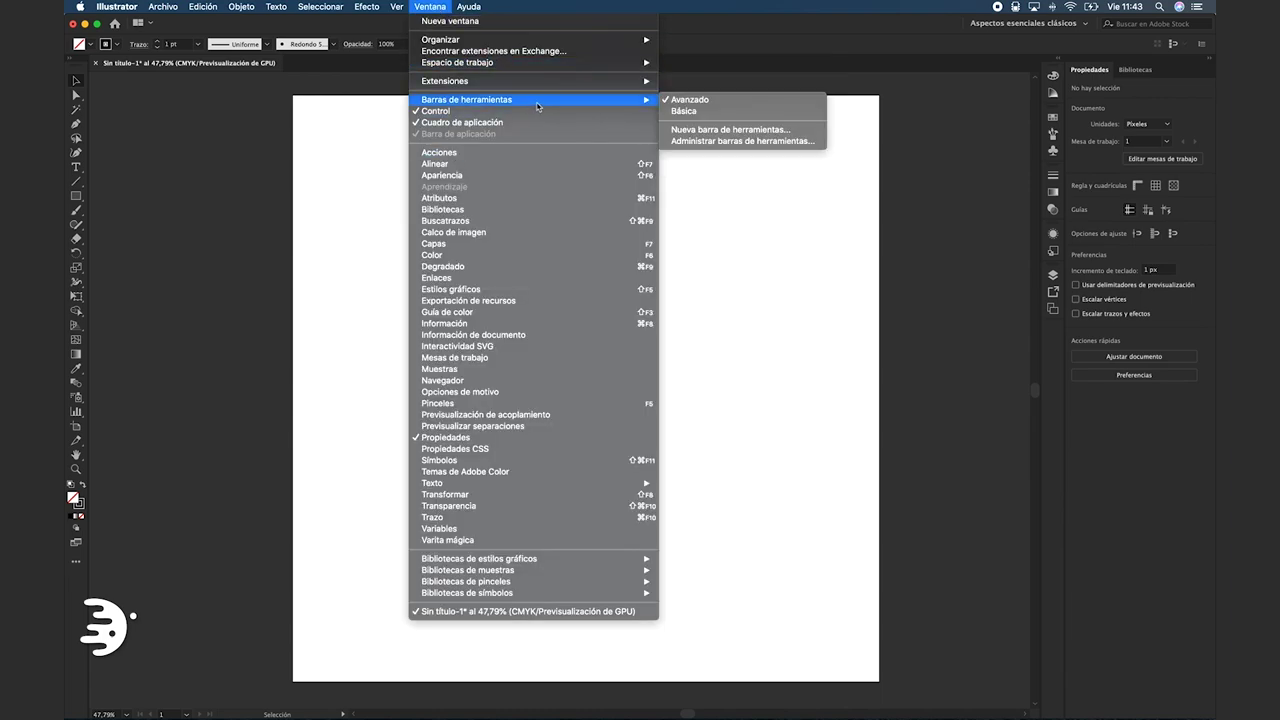
pyautogui.click(706, 111)
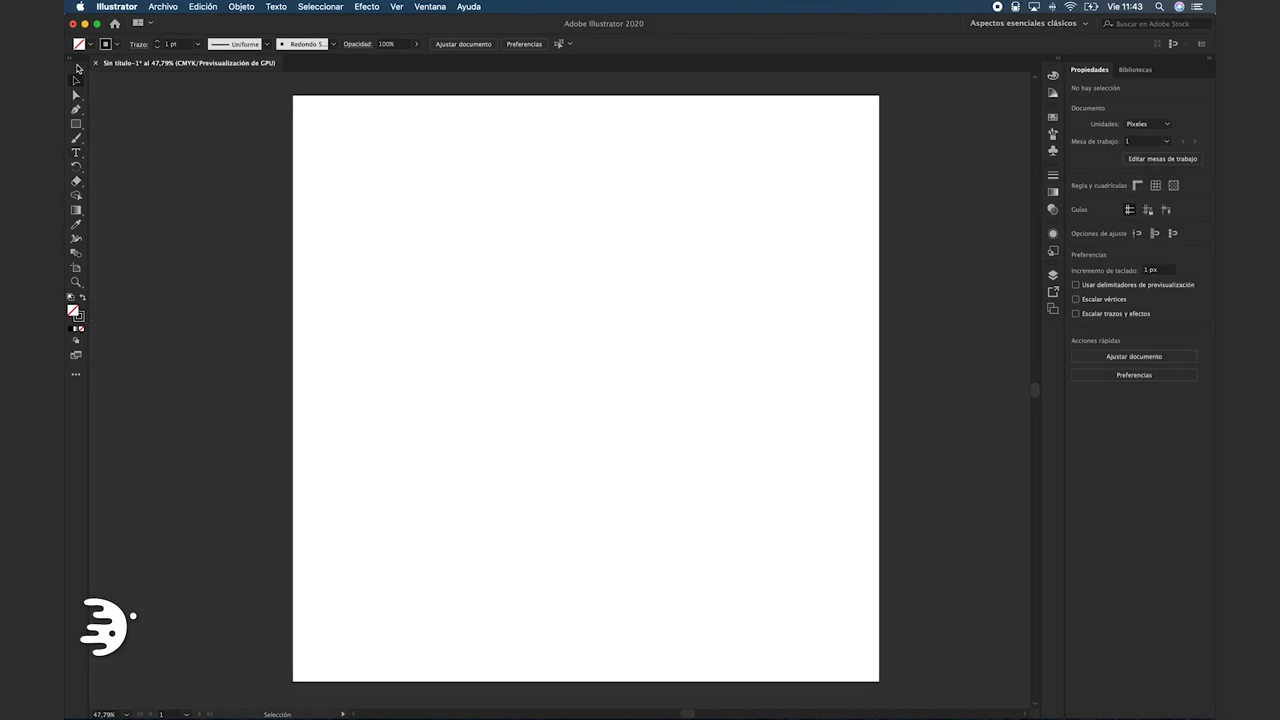
# - Float the tools panel and add Herramienta Texto de área from the full tools list
pyautogui.moveTo(79, 69); pyautogui.dragTo(105, 140)
pyautogui.moveTo(105, 177); pyautogui.dragTo(99, 188)
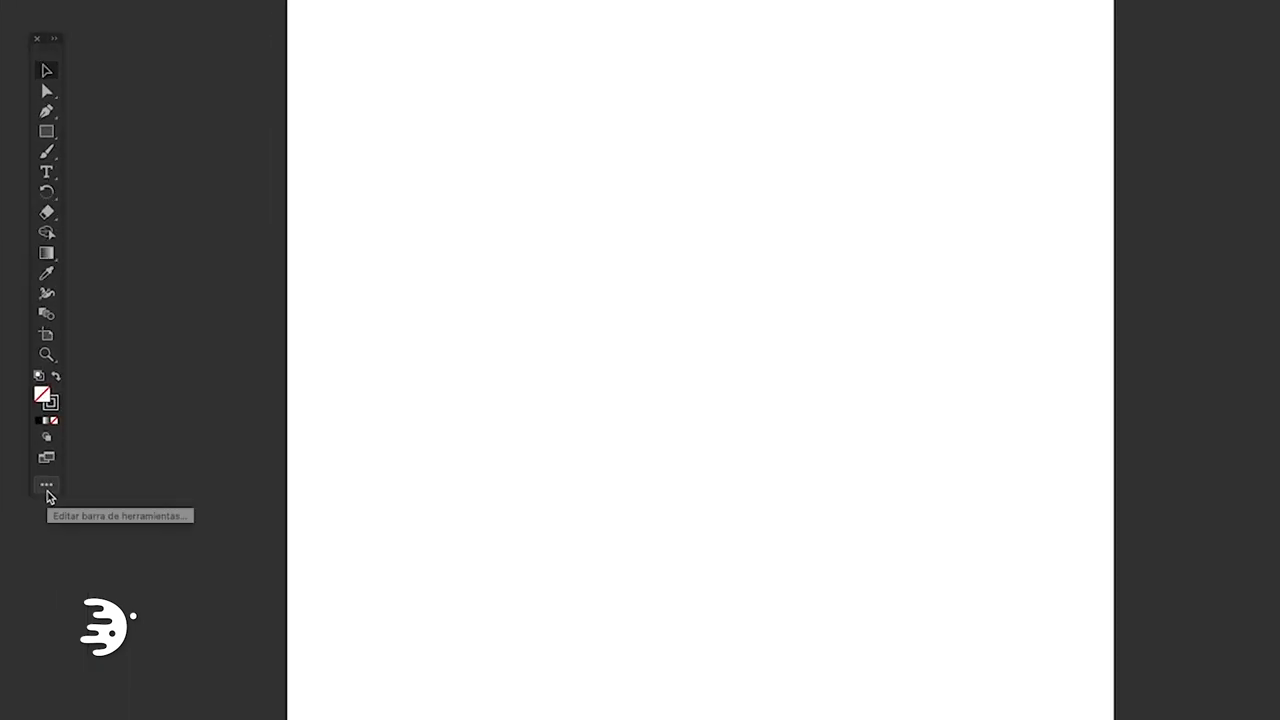
pyautogui.click(47, 487)
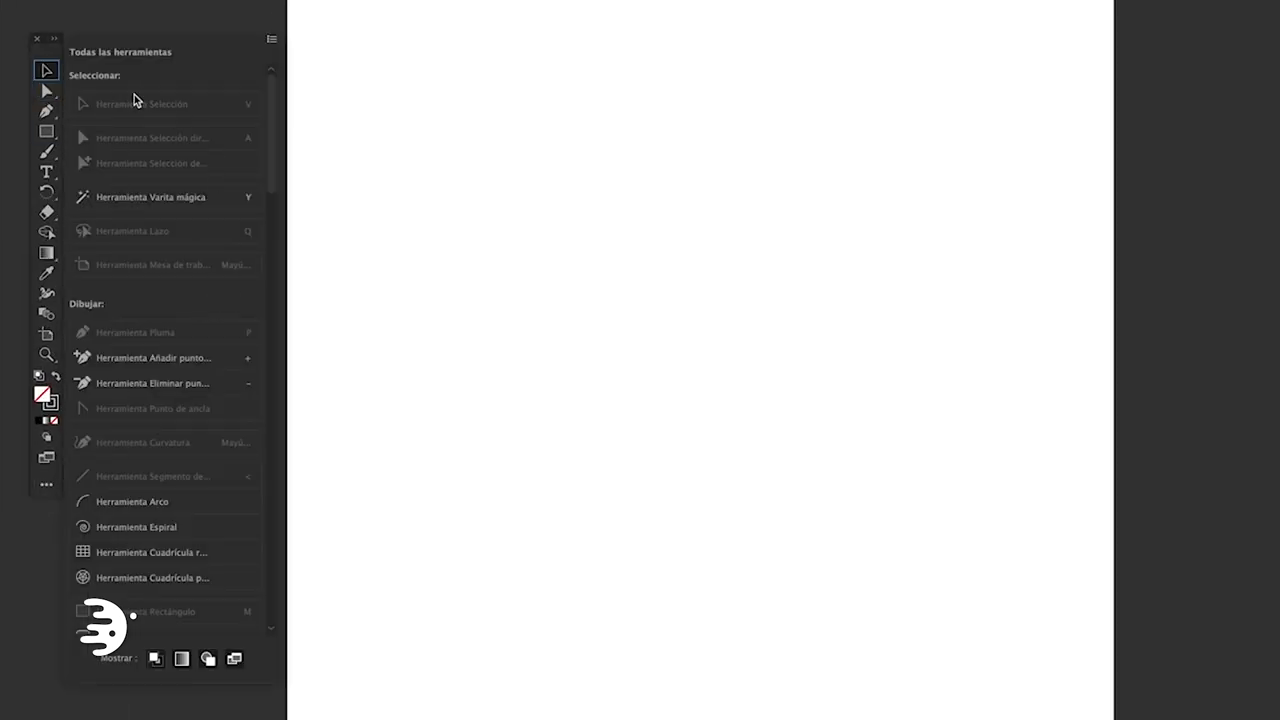
pyautogui.scroll(-9, 189, 300)
pyautogui.scroll(-1, 197, 334)
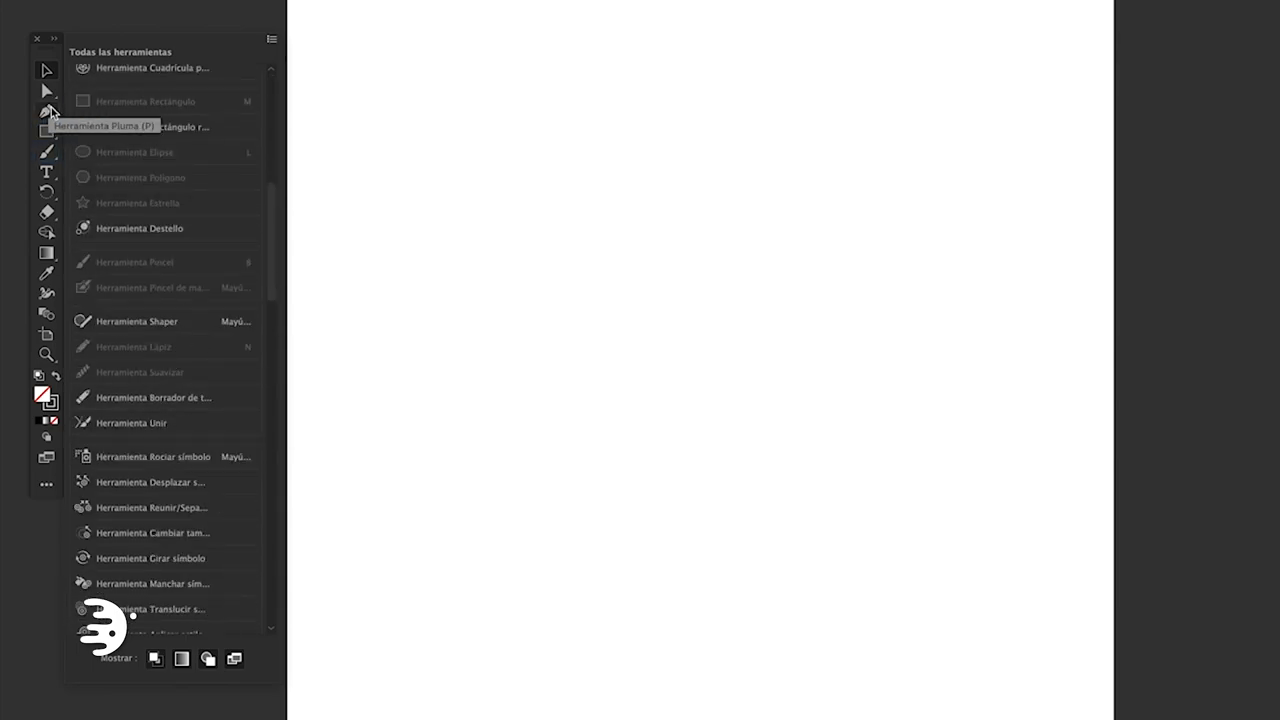
pyautogui.scroll(-1, 187, 265)
pyautogui.scroll(-1, 187, 263)
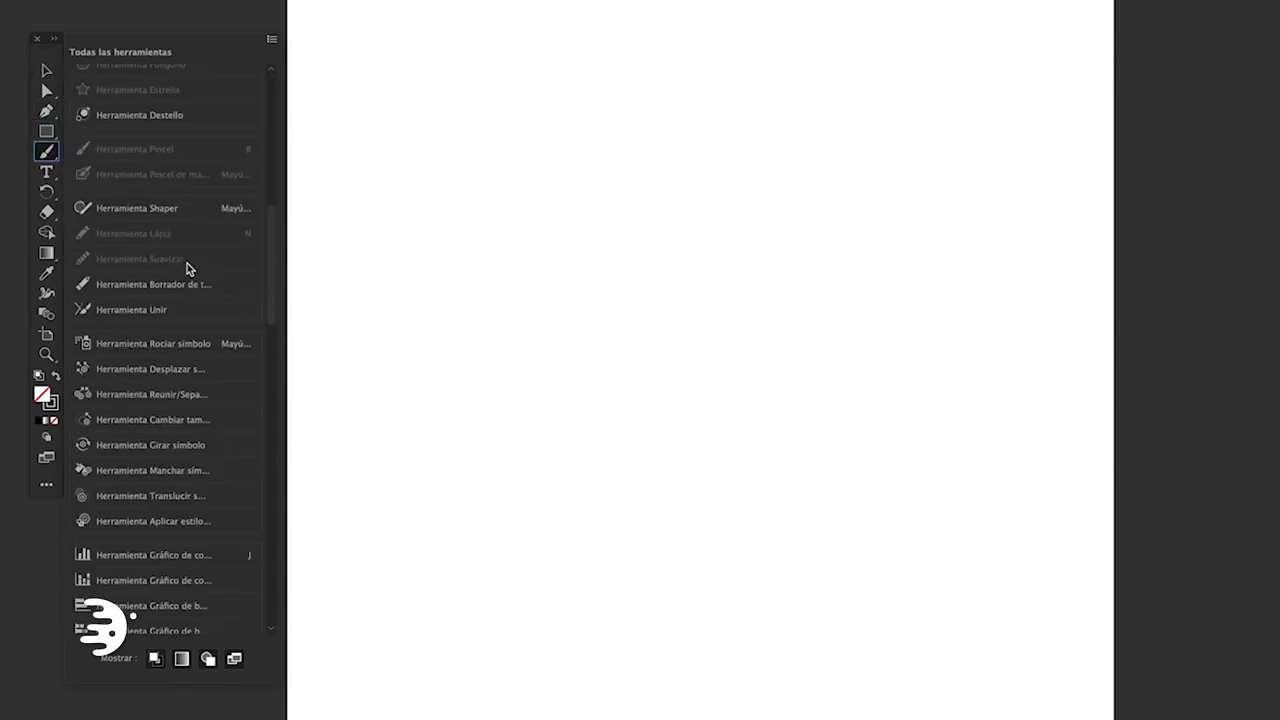
pyautogui.scroll(-2, 187, 263)
pyautogui.scroll(-3, 187, 263)
pyautogui.scroll(-5, 187, 263)
pyautogui.scroll(-3, 187, 263)
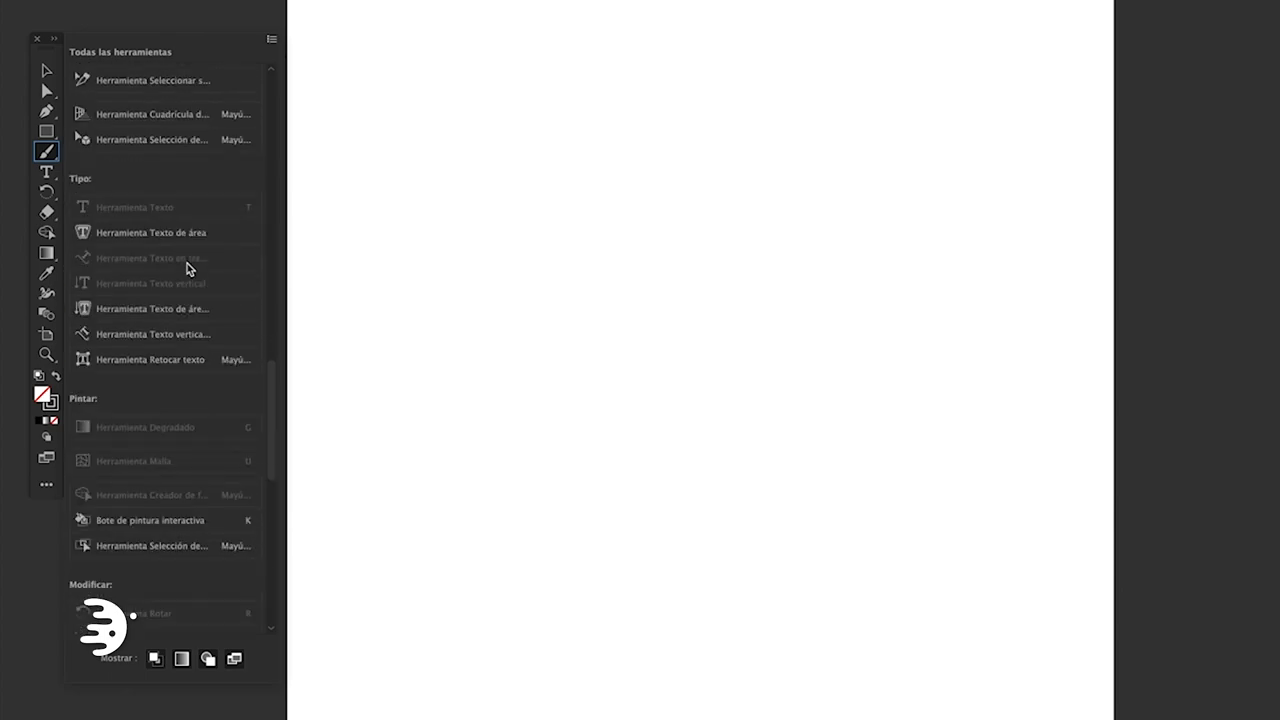
pyautogui.scroll(-2, 175, 240)
pyautogui.moveTo(147, 122); pyautogui.dragTo(50, 185)
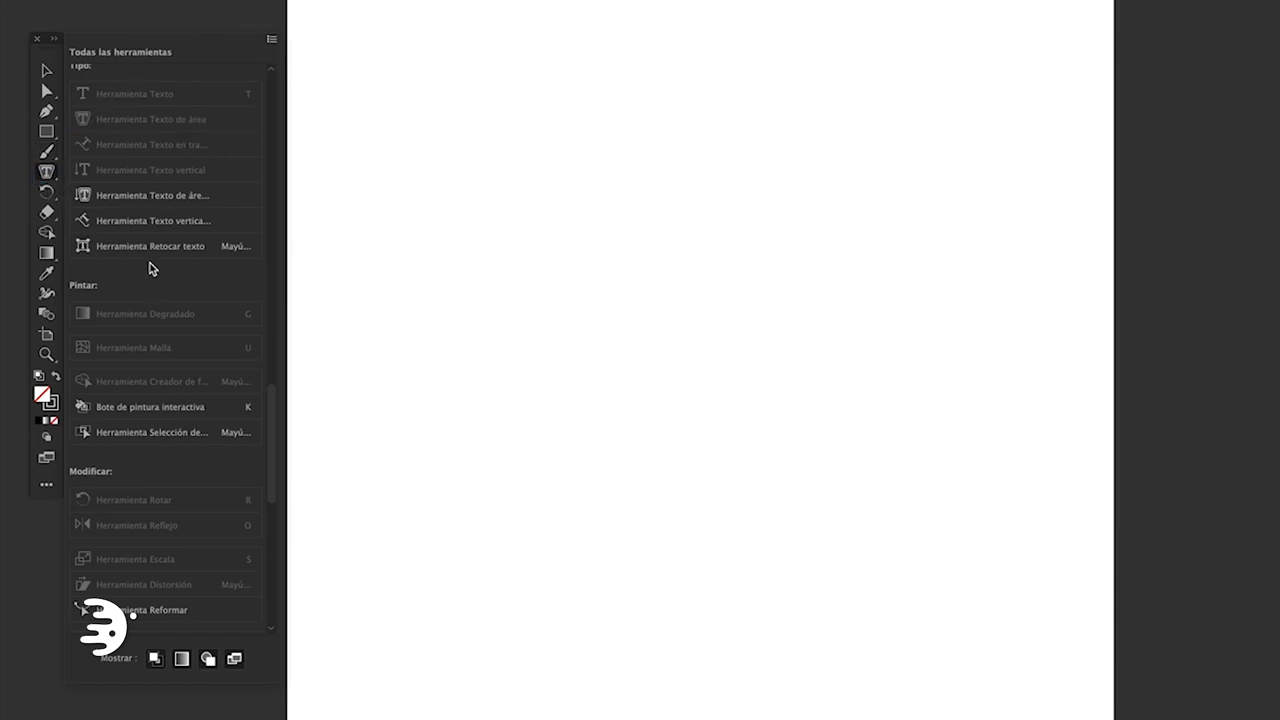
# - Add Herramienta Deformación de posición (Puppet Warp) to the toolbar from the list
pyautogui.scroll(-5, 150, 268)
pyautogui.scroll(-2, 171, 266)
pyautogui.scroll(-3, 174, 265)
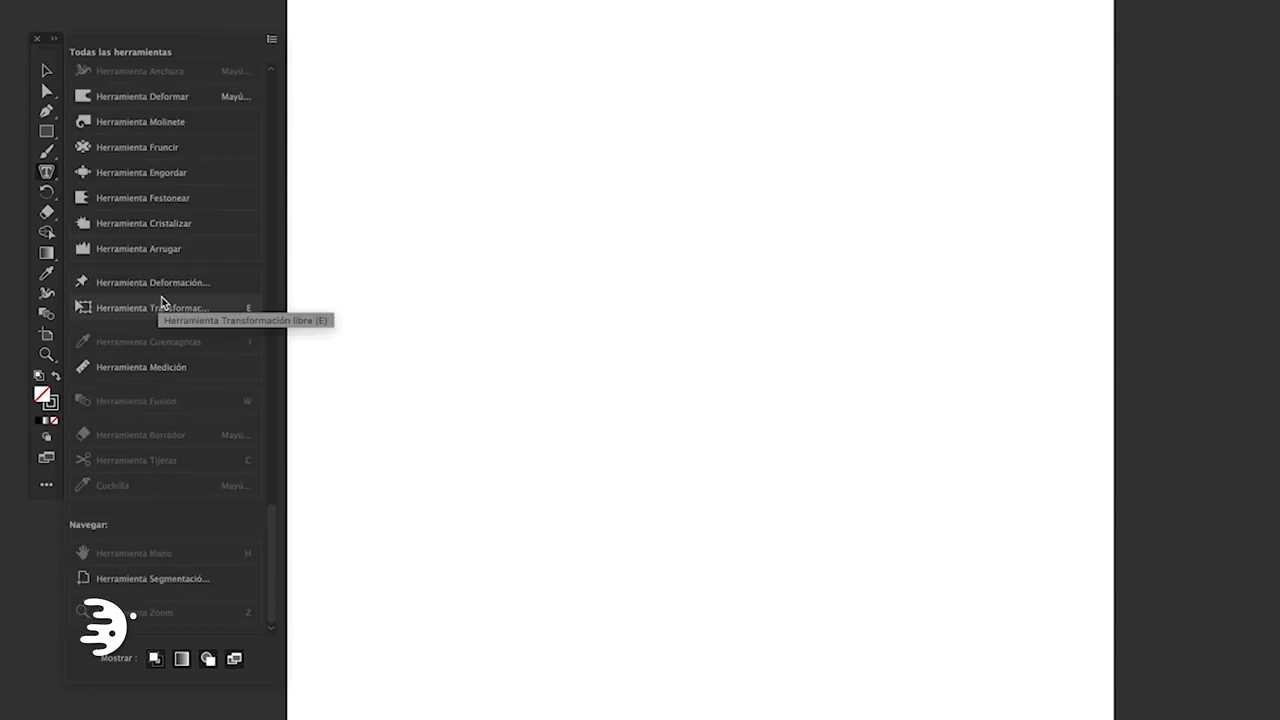
pyautogui.moveTo(160, 283); pyautogui.dragTo(46, 292)
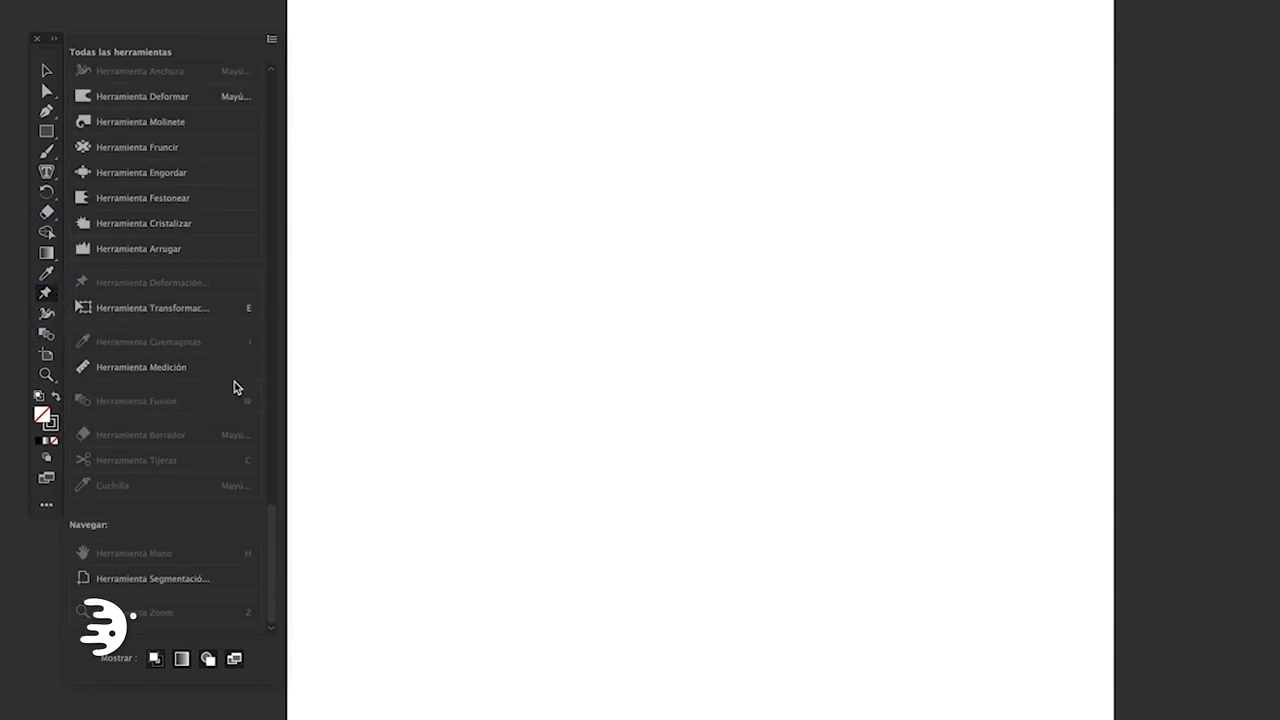
pyautogui.scroll(5, 230, 405)
# - Close the full tools list and pull Propiedades out of the right dock as a floating panel
pyautogui.scroll(5, 230, 409)
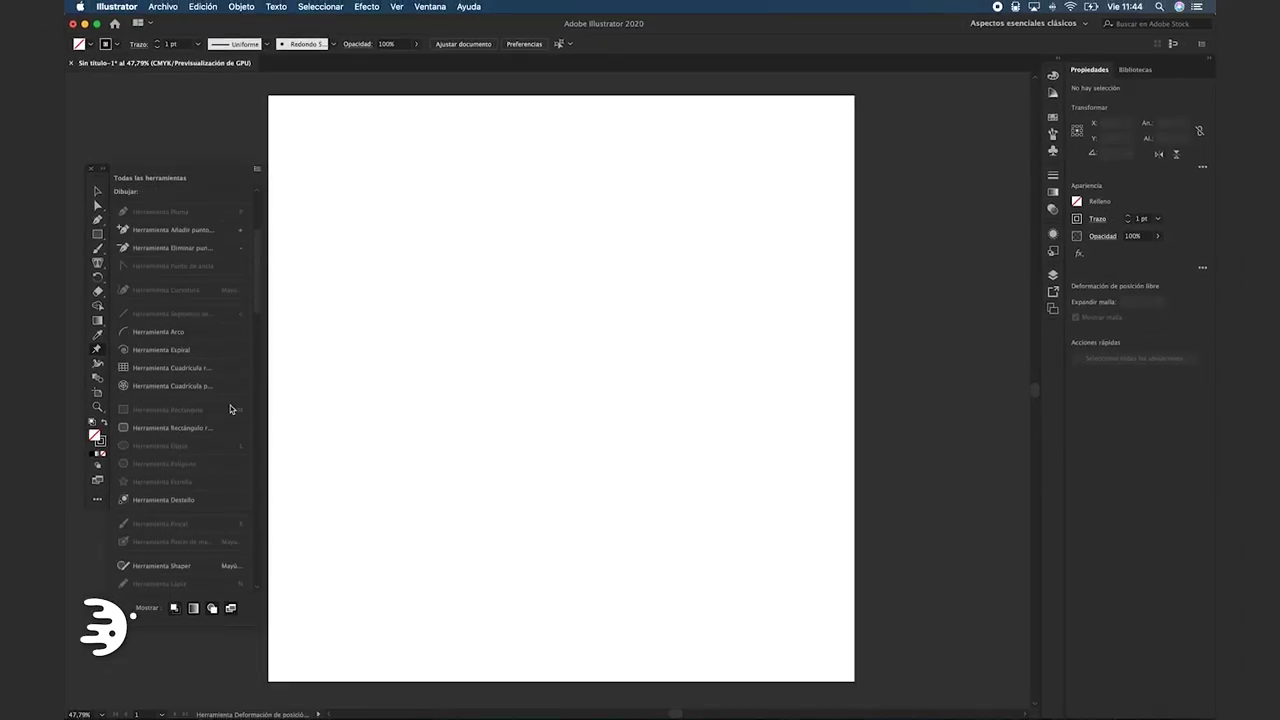
pyautogui.scroll(3, 230, 409)
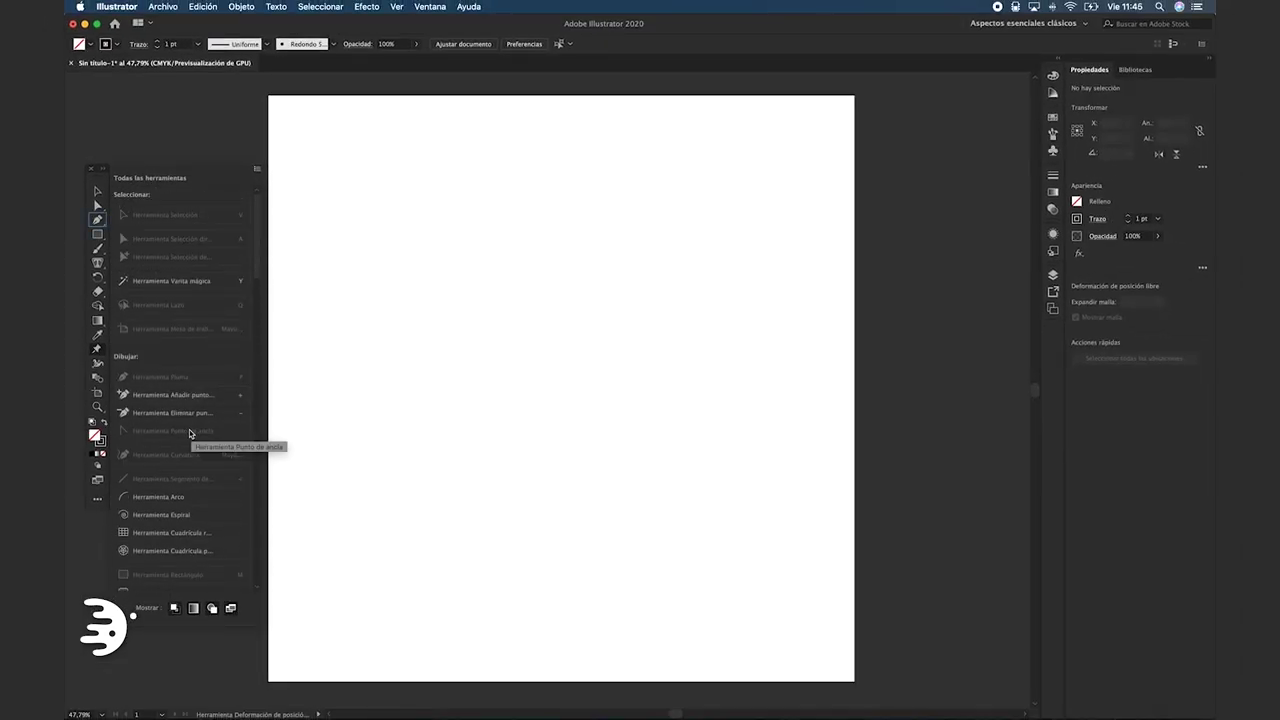
pyautogui.click(257, 168)
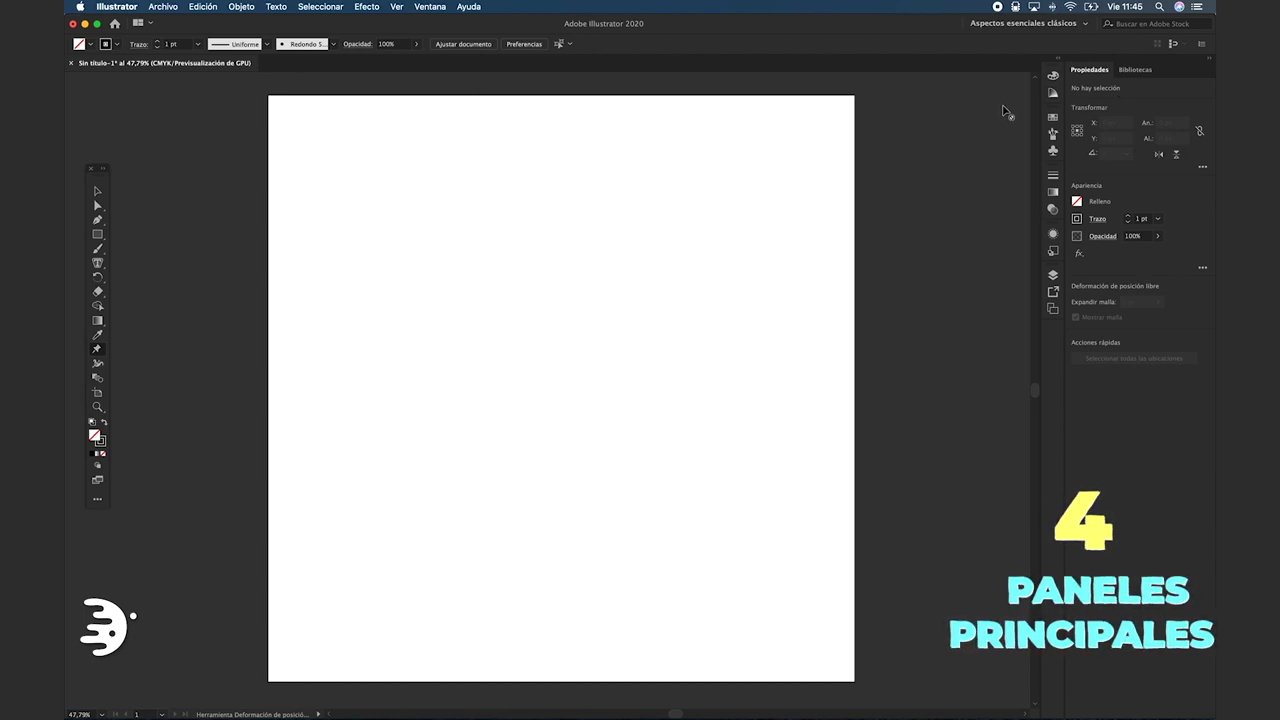
pyautogui.moveTo(1089, 69); pyautogui.dragTo(789, 97)
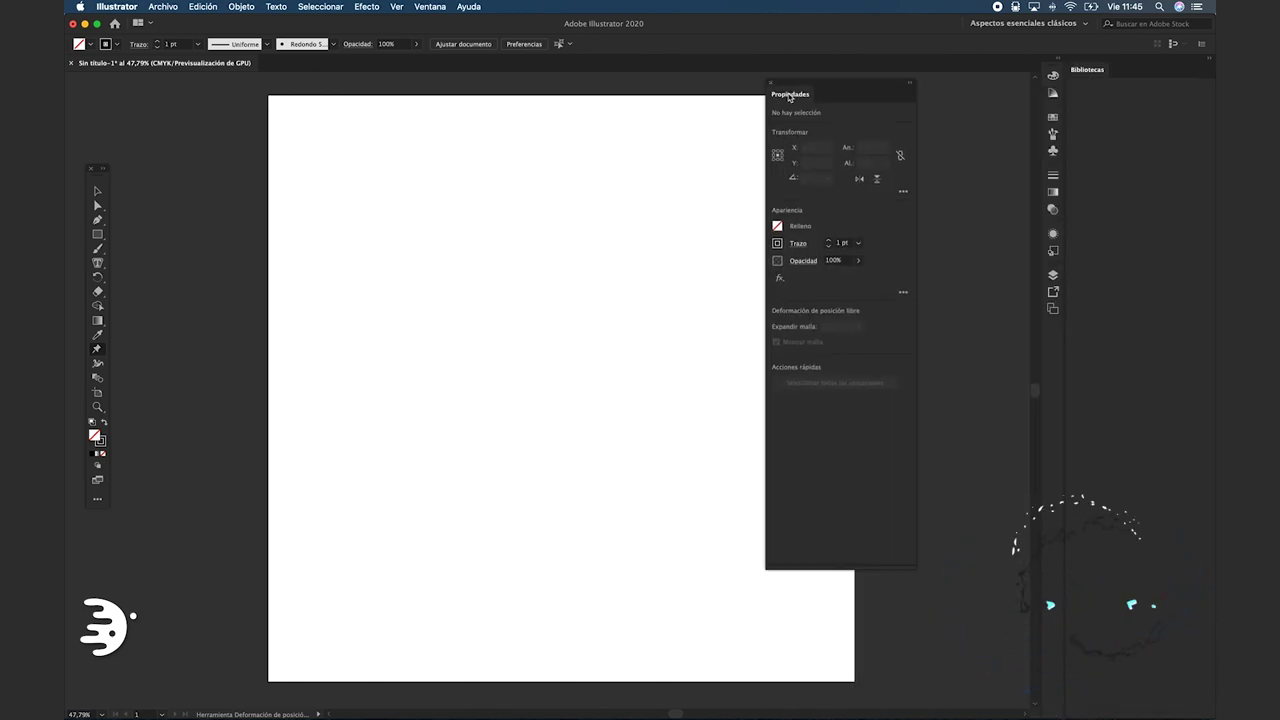
# - Float Bibliotecas, Muestras, Pinceles, Símbolos, Trazo, Degradado, Transparencia, Color and Guía de color separately
pyautogui.moveTo(1095, 69); pyautogui.dragTo(428, 99)
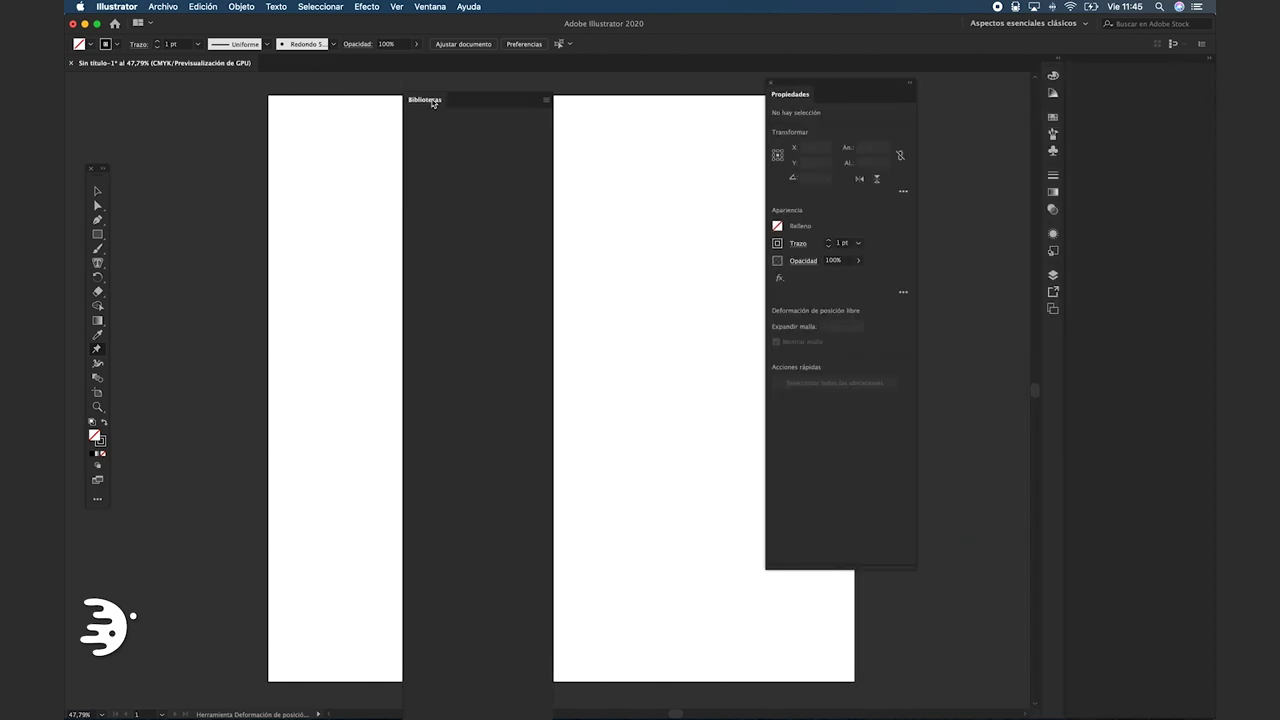
pyautogui.moveTo(1086, 69); pyautogui.dragTo(978, 122)
pyautogui.moveTo(1090, 69); pyautogui.dragTo(960, 203)
pyautogui.moveTo(1089, 130); pyautogui.dragTo(625, 146)
pyautogui.moveTo(1089, 130)
pyautogui.mouseDown()
pyautogui.moveTo(537, 180)
pyautogui.moveTo(215, 124)
pyautogui.mouseUp()
pyautogui.moveTo(1089, 160); pyautogui.dragTo(688, 295)
pyautogui.moveTo(590, 329); pyautogui.dragTo(600, 407)
pyautogui.moveTo(1138, 69); pyautogui.dragTo(232, 258)
pyautogui.moveTo(978, 122); pyautogui.dragTo(900, 94)
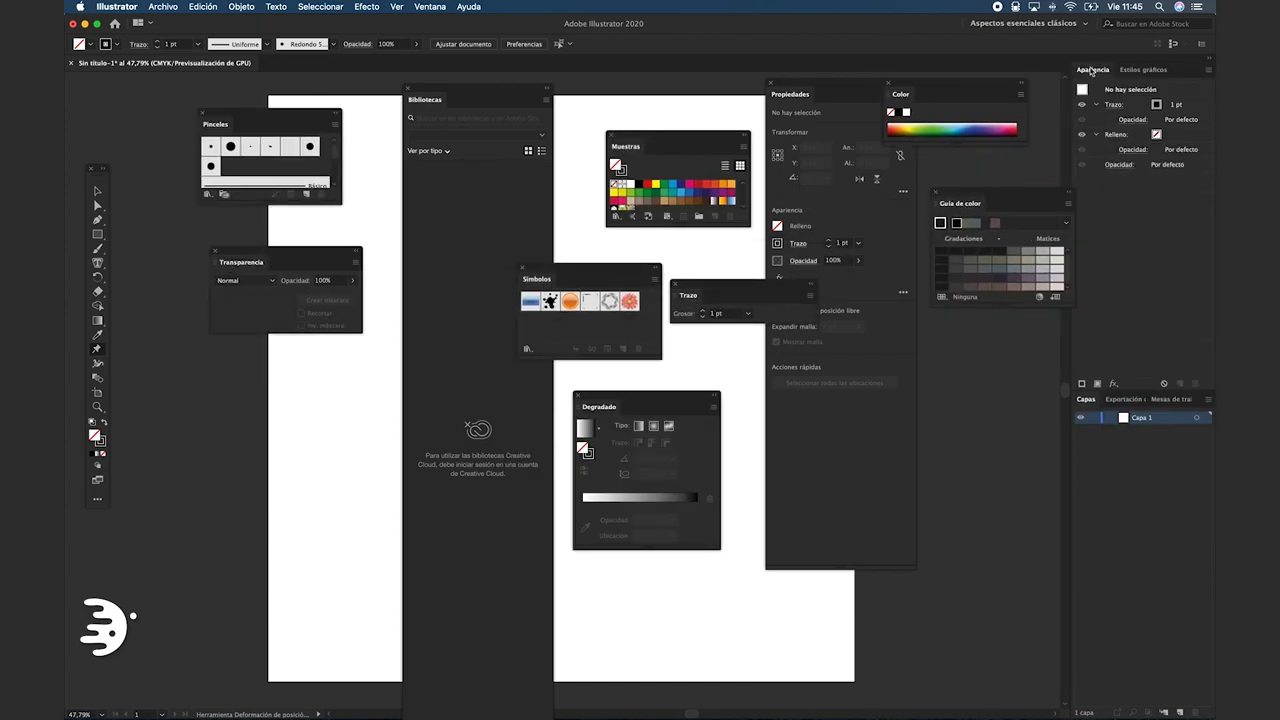
pyautogui.moveTo(1086, 72); pyautogui.dragTo(925, 350)
pyautogui.moveTo(1135, 72); pyautogui.dragTo(147, 221)
pyautogui.moveTo(1085, 69)
pyautogui.mouseDown()
pyautogui.moveTo(596, 97)
pyautogui.moveTo(808, 110)
pyautogui.moveTo(831, 175)
pyautogui.mouseUp()
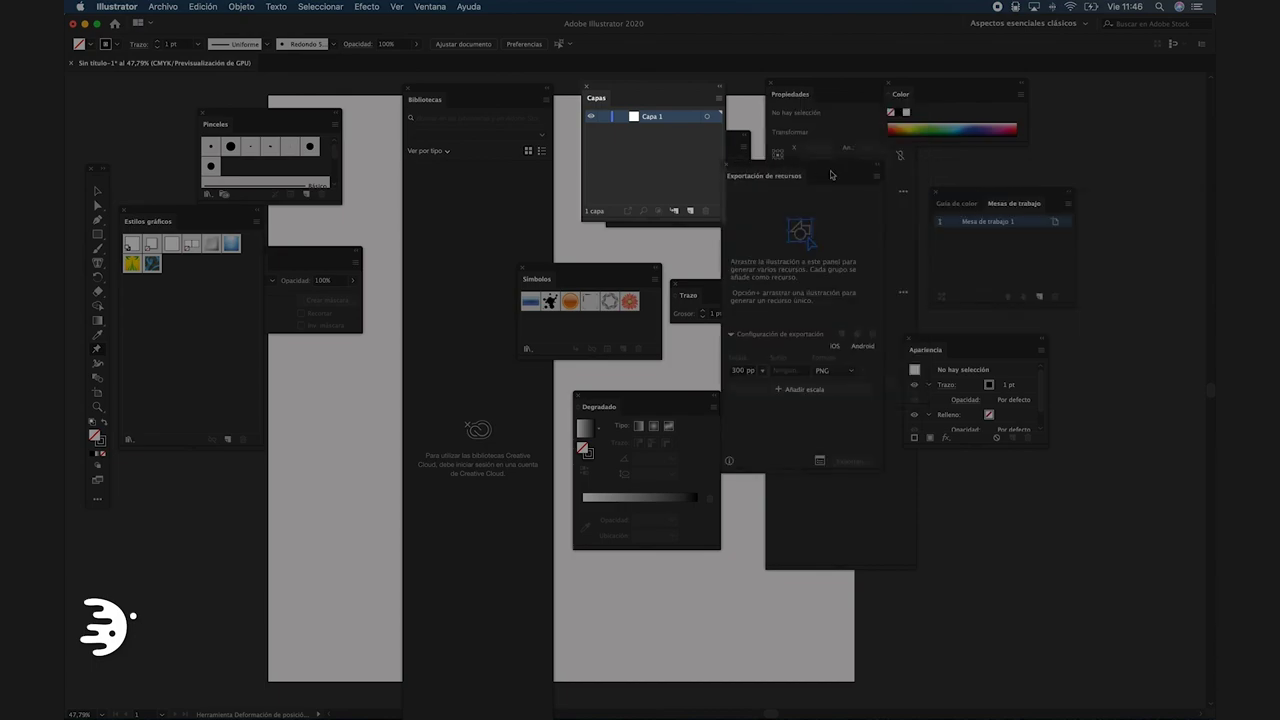
# - Separate Mesas de trabajo, move and enlarge the Capas panel, and shift Transparencia right
pyautogui.moveTo(1014, 203); pyautogui.dragTo(1092, 104)
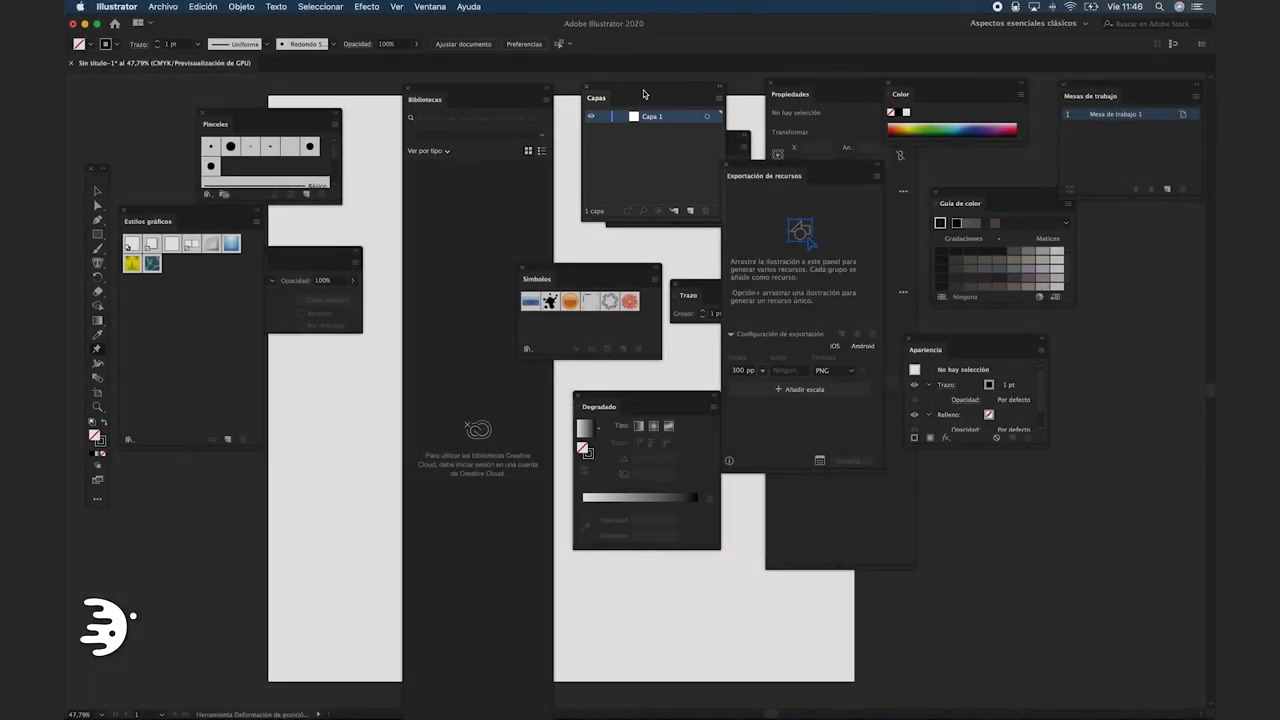
pyautogui.moveTo(650, 97)
pyautogui.mouseDown()
pyautogui.moveTo(990, 215)
pyautogui.moveTo(1051, 378)
pyautogui.mouseUp()
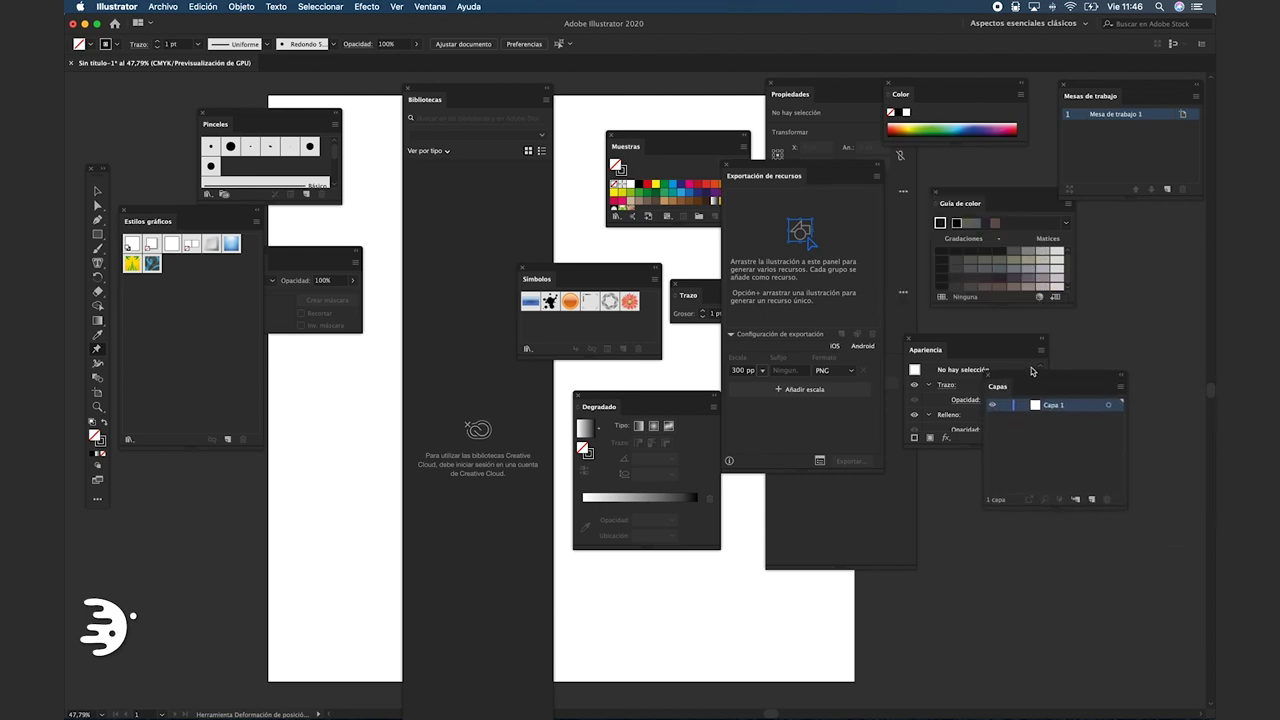
pyautogui.moveTo(960, 342); pyautogui.dragTo(861, 312)
pyautogui.moveTo(1040, 379); pyautogui.dragTo(1020, 352)
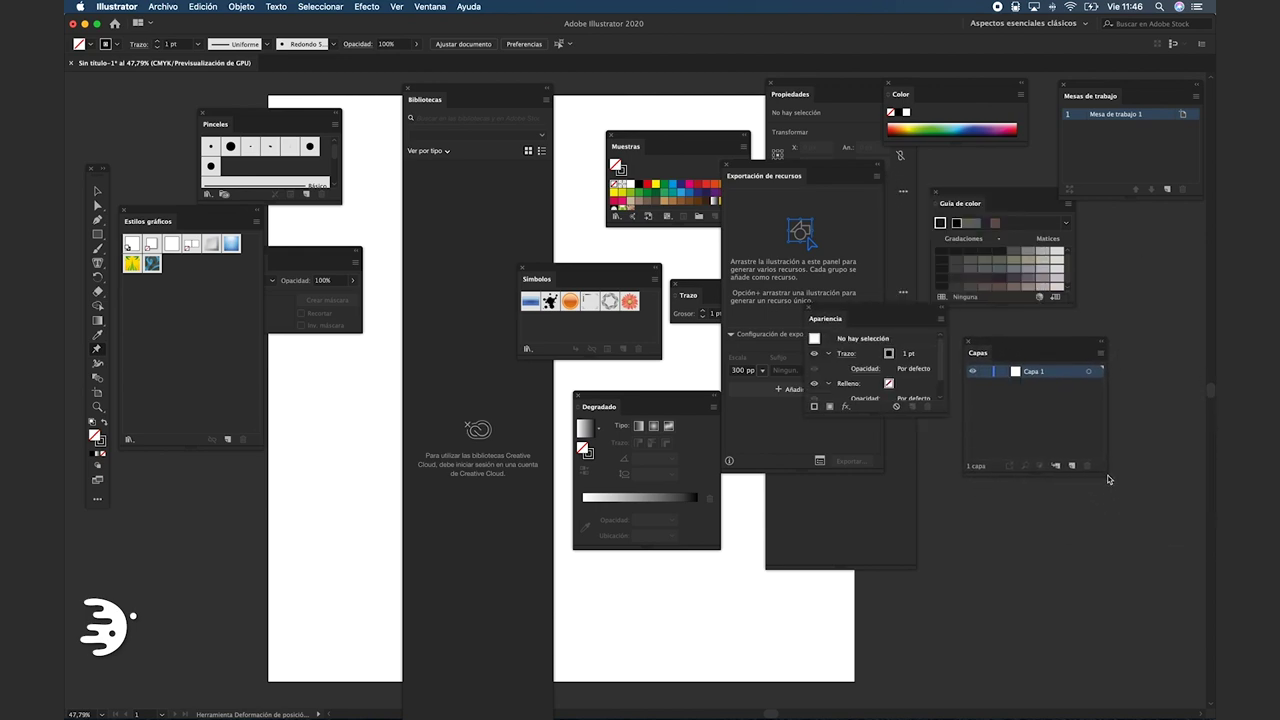
pyautogui.moveTo(1124, 480); pyautogui.dragTo(1149, 466)
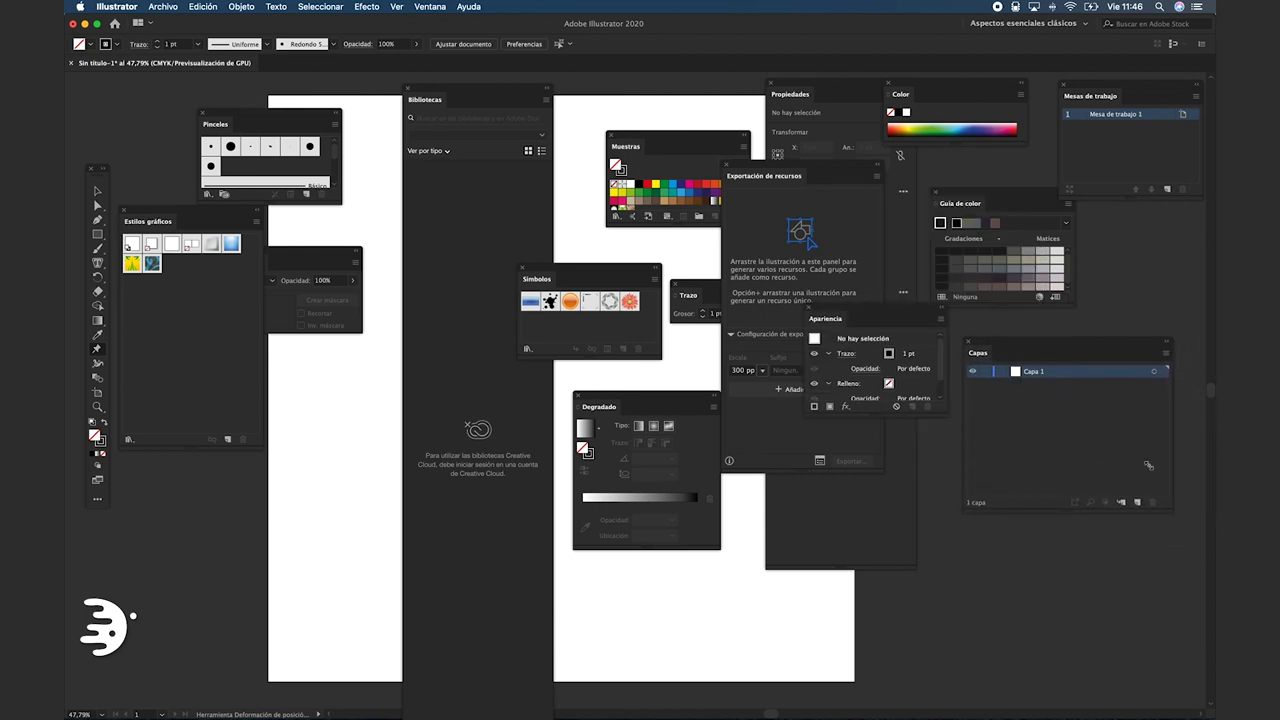
pyautogui.moveTo(1040, 345); pyautogui.dragTo(1051, 341)
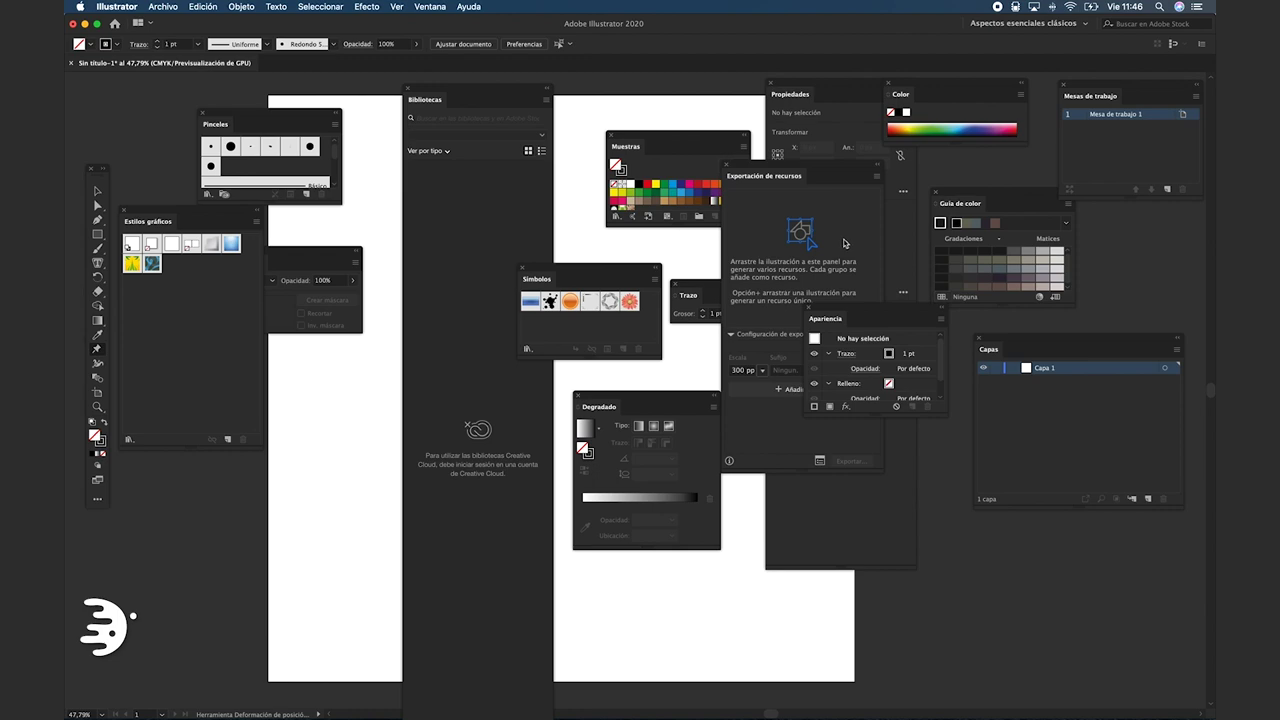
pyautogui.moveTo(231, 262); pyautogui.dragTo(349, 265)
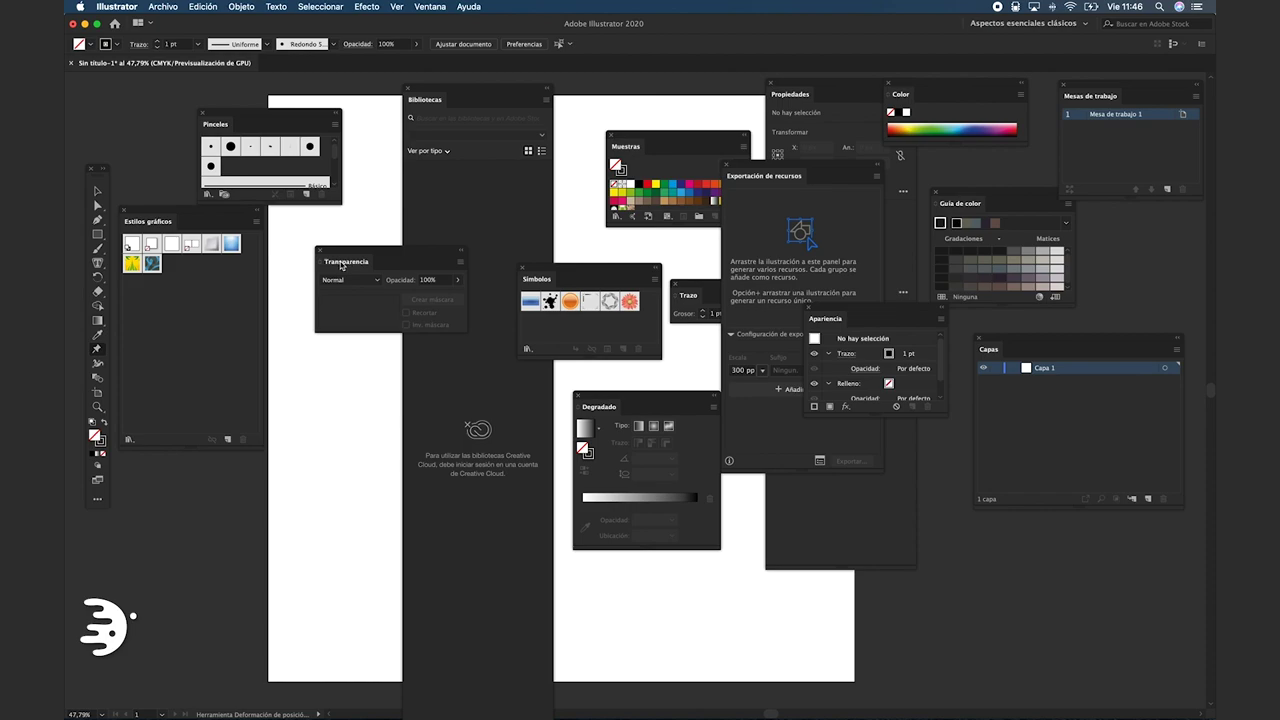
# - Drag the Transparencia panel over the Capas panel to join them
pyautogui.moveTo(341, 265); pyautogui.dragTo(1018, 357)
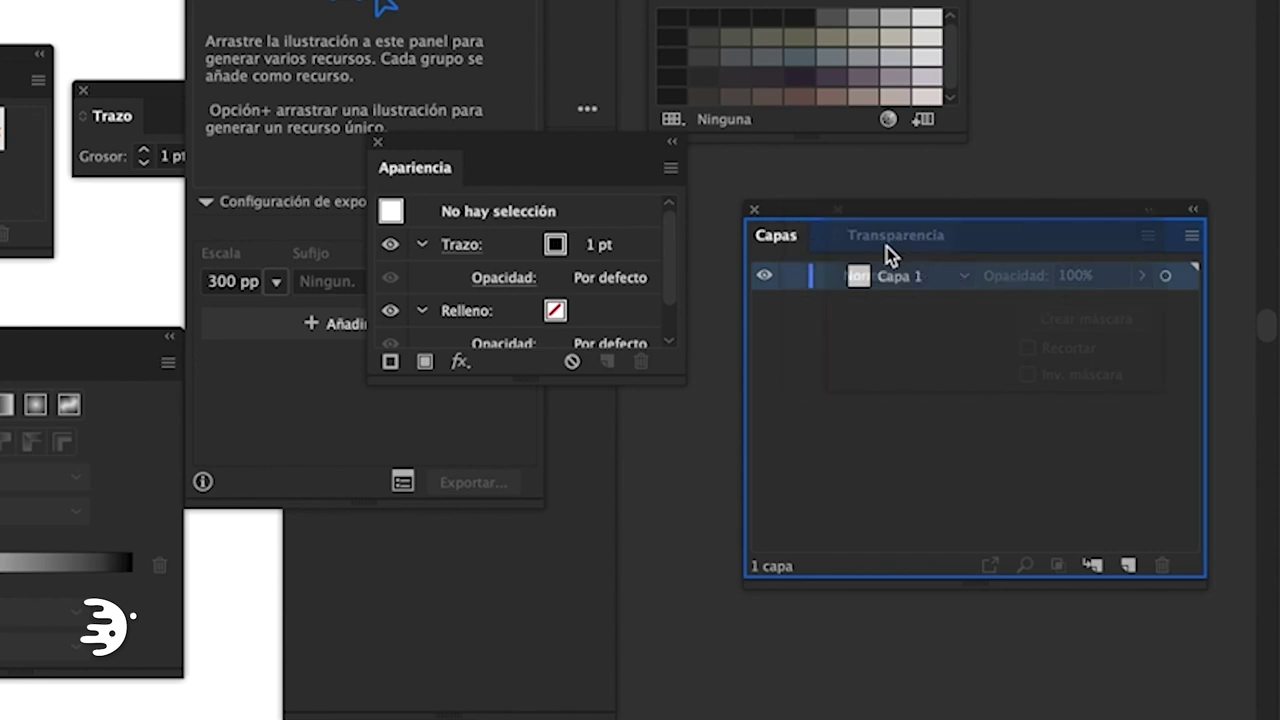
pyautogui.moveTo(962, 323); pyautogui.dragTo(977, 330)
pyautogui.moveTo(862, 258)
pyautogui.mouseDown()
pyautogui.moveTo(970, 258)
pyautogui.moveTo(873, 253)
pyautogui.moveTo(900, 293)
pyautogui.moveTo(918, 573)
pyautogui.moveTo(883, 589)
pyautogui.mouseUp()
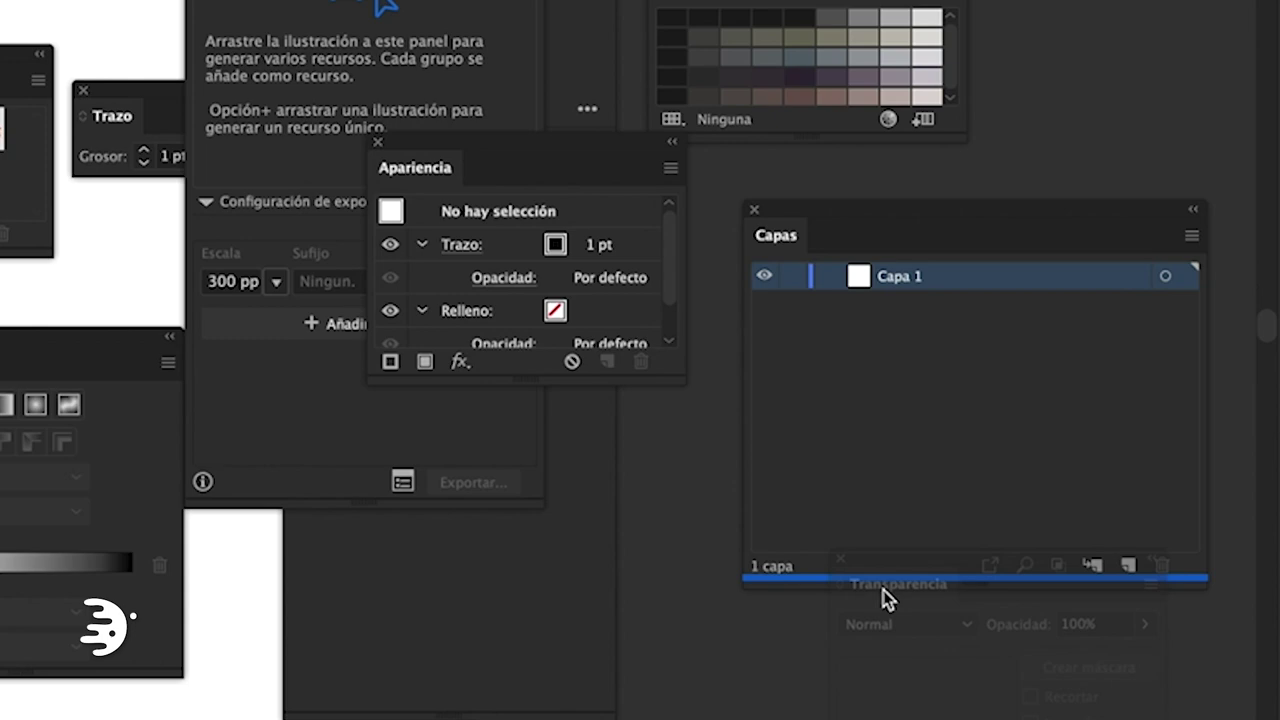
pyautogui.moveTo(883, 590)
pyautogui.mouseDown()
pyautogui.moveTo(763, 382)
pyautogui.moveTo(726, 360)
pyautogui.moveTo(889, 349)
pyautogui.moveTo(866, 251)
pyautogui.mouseUp()
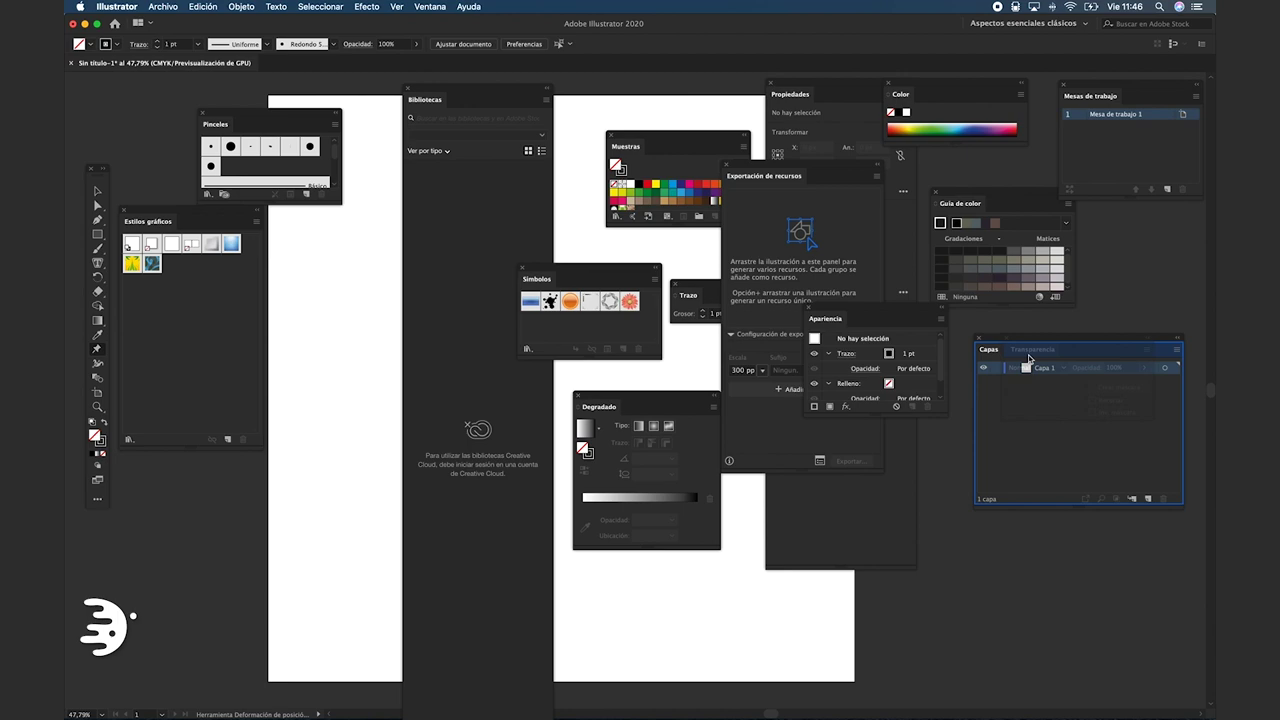
# - Dock Transparencia as a tab with Capas, show the Capas list, and move Propiedades to mid-canvas
pyautogui.click(1025, 357)
pyautogui.click(986, 351)
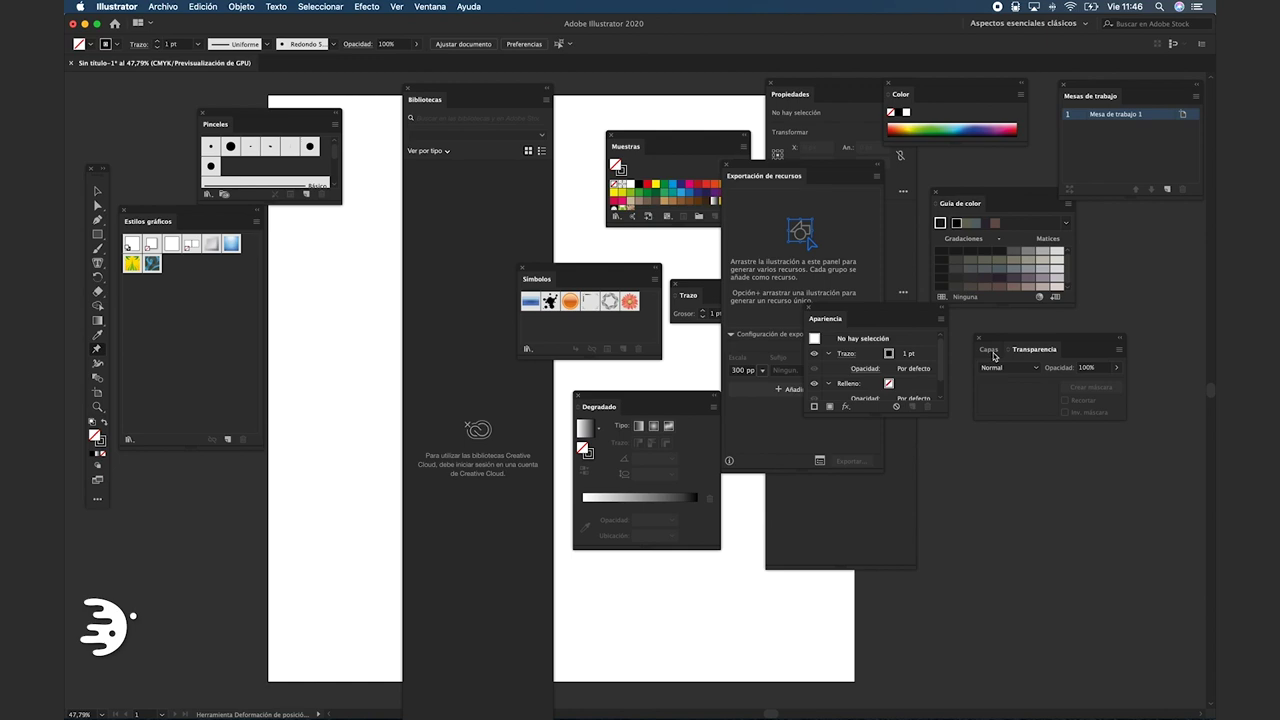
pyautogui.click(994, 355)
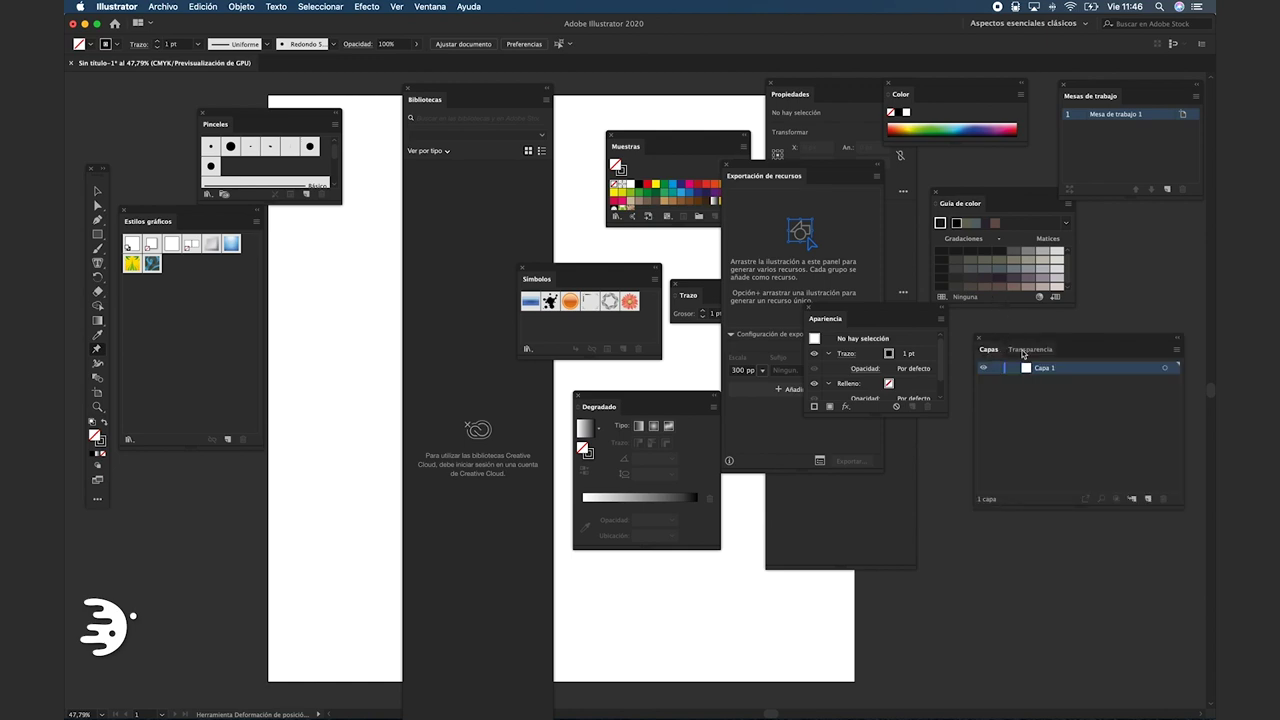
pyautogui.moveTo(1022, 352); pyautogui.dragTo(1012, 326)
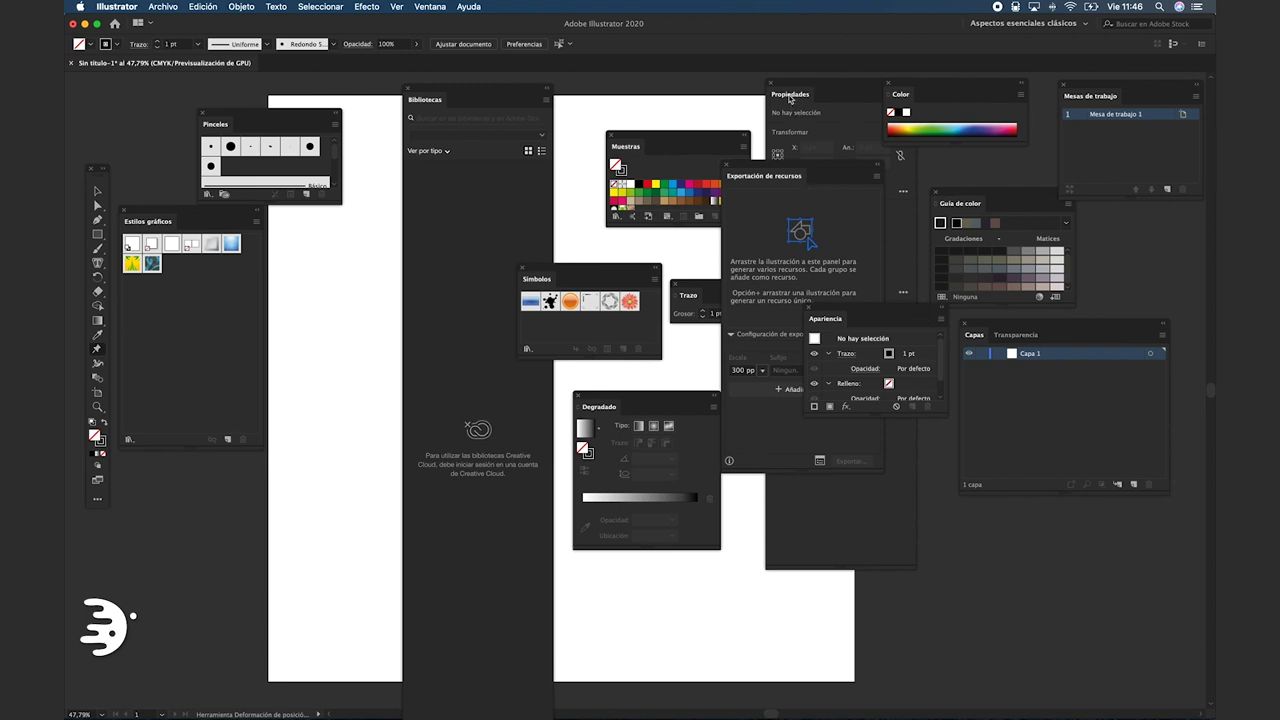
pyautogui.moveTo(790, 98); pyautogui.dragTo(627, 121)
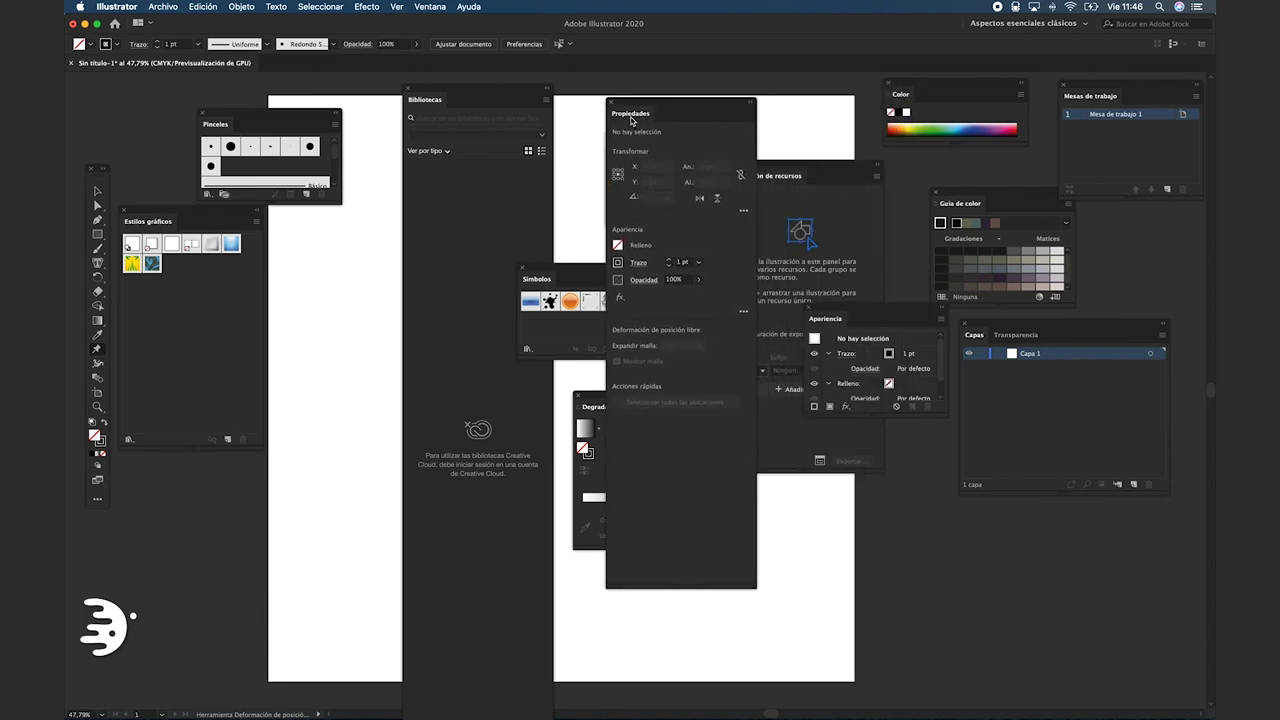
# - Close Propiedades, Mesas de trabajo, Guía de color, Exportación de recursos, Bibliotecas and Estilos gráficos; move Color down-left
pyautogui.click(609, 101)
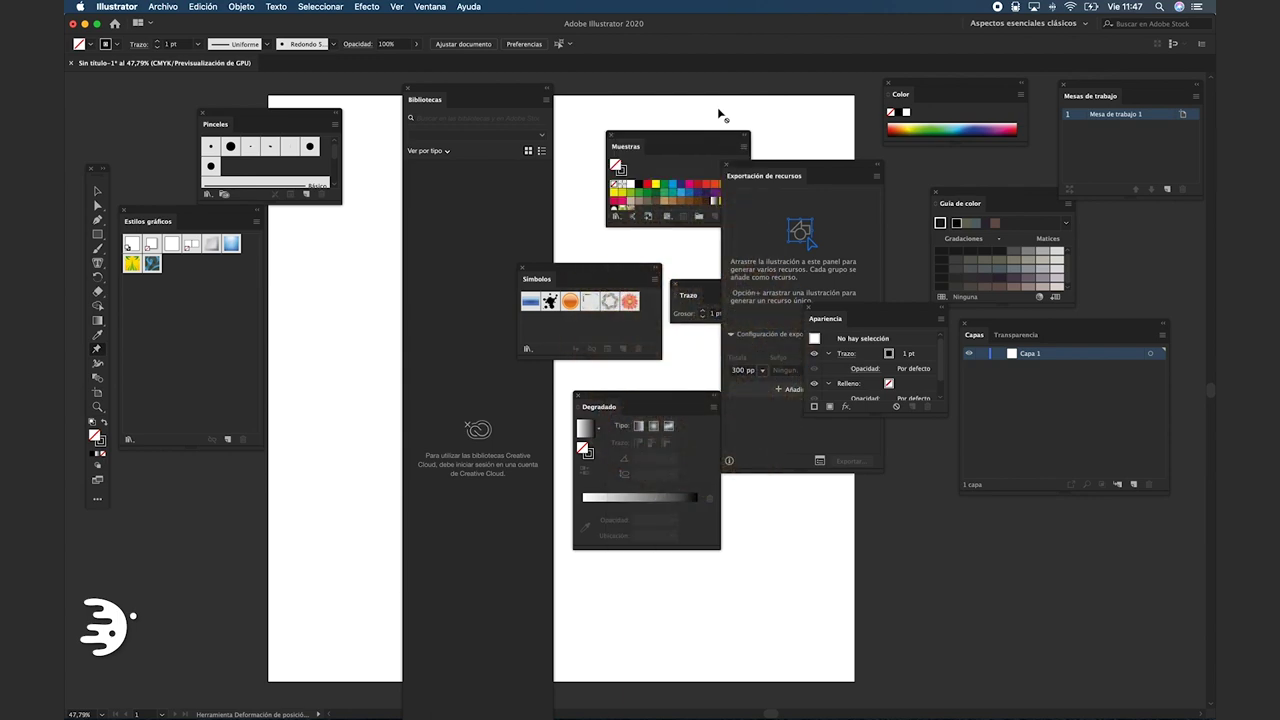
pyautogui.click(743, 82)
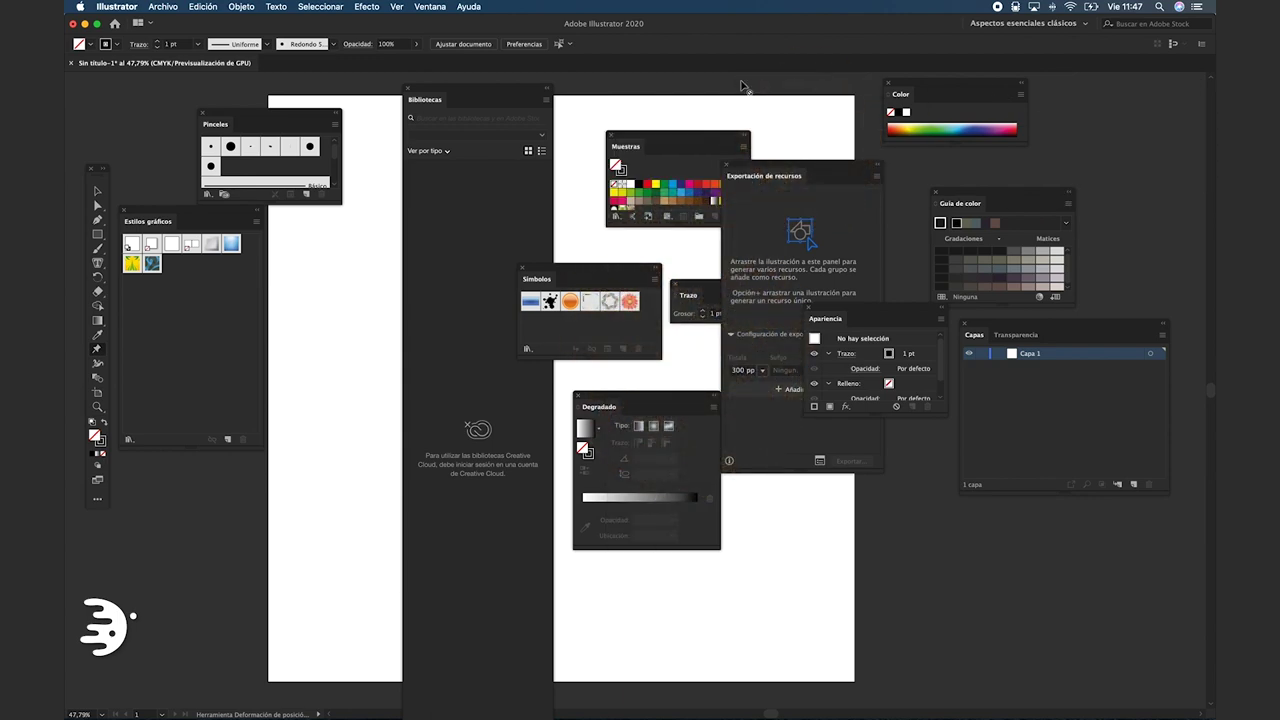
pyautogui.click(935, 192)
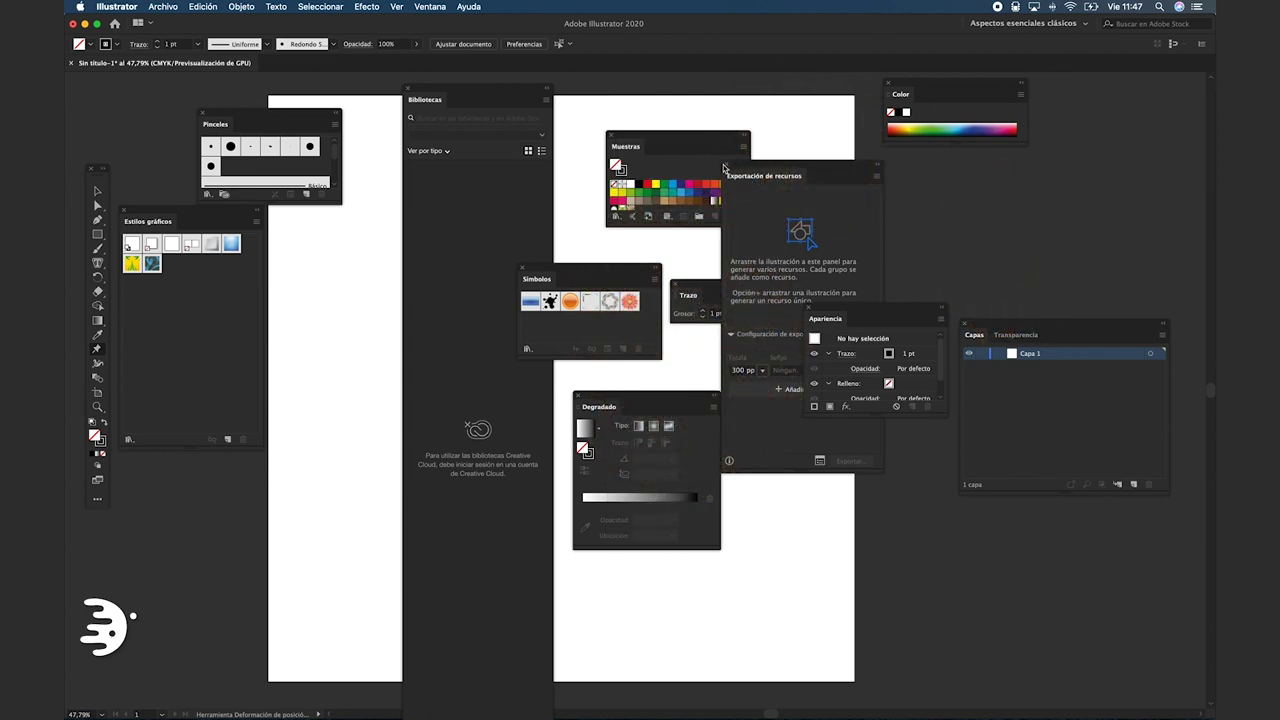
pyautogui.click(725, 168)
pyautogui.click(408, 89)
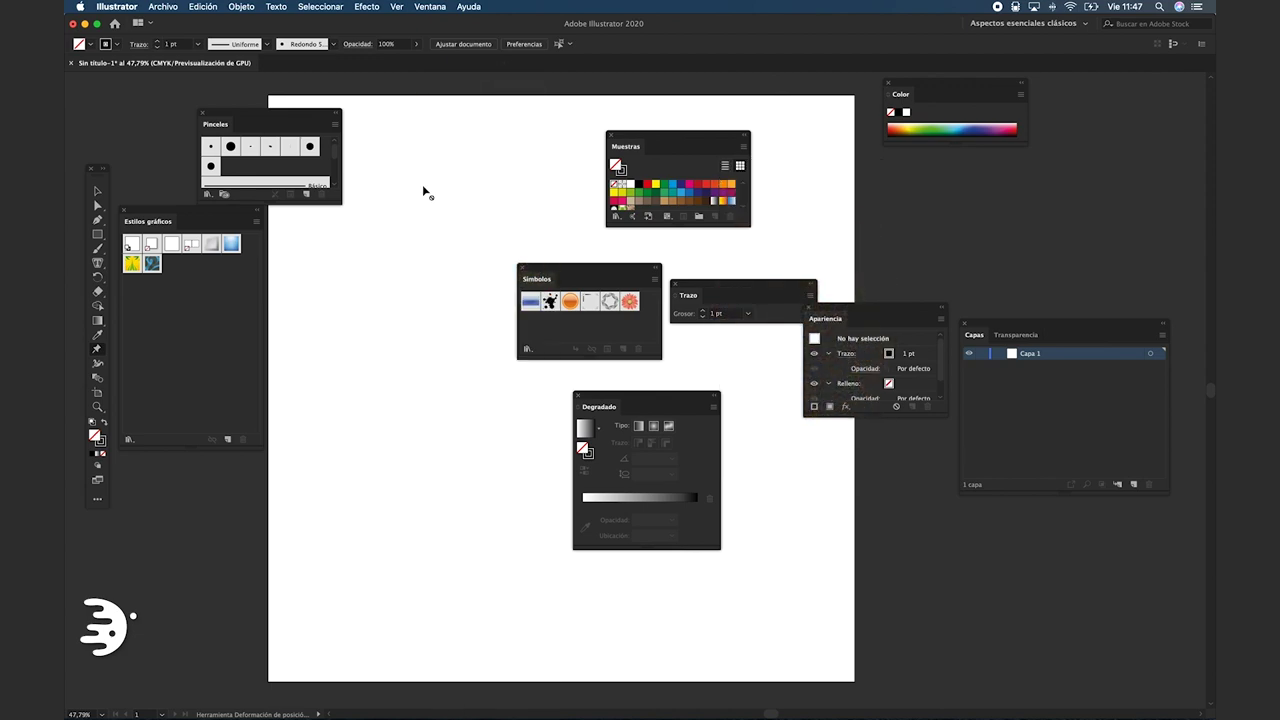
pyautogui.click(519, 267)
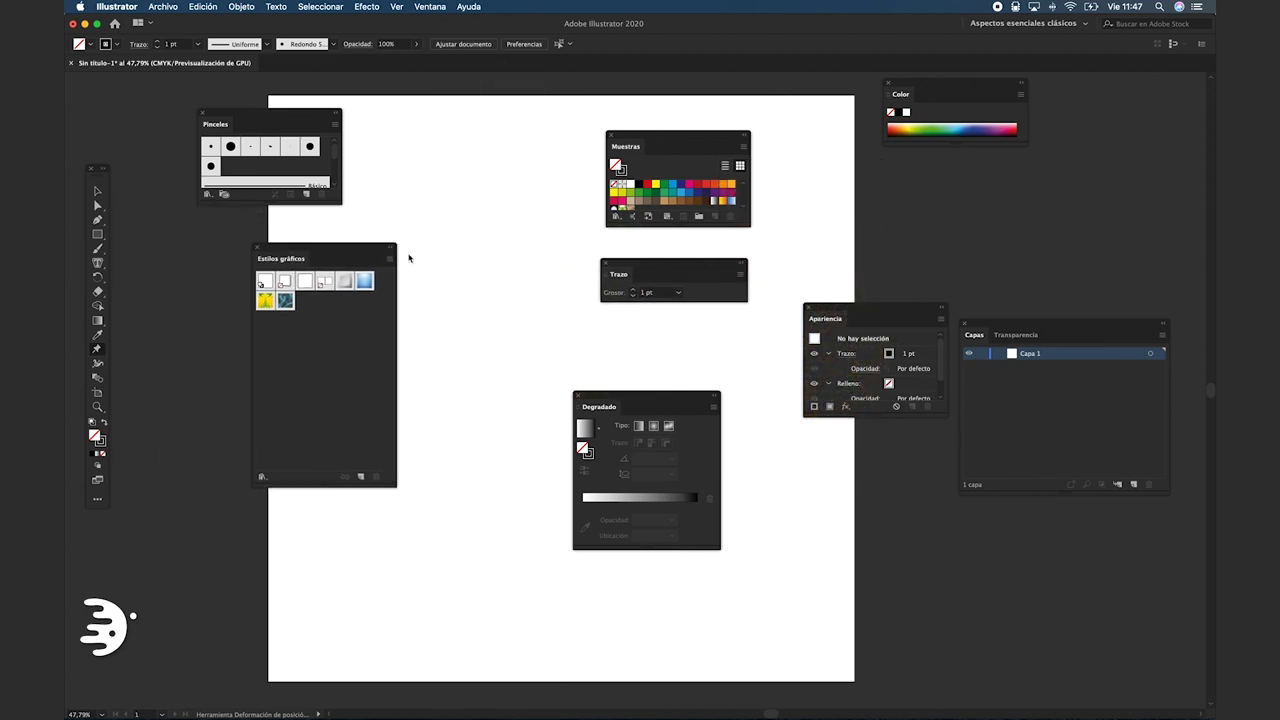
pyautogui.moveTo(928, 86); pyautogui.dragTo(911, 143)
pyautogui.moveTo(913, 306); pyautogui.dragTo(885, 306)
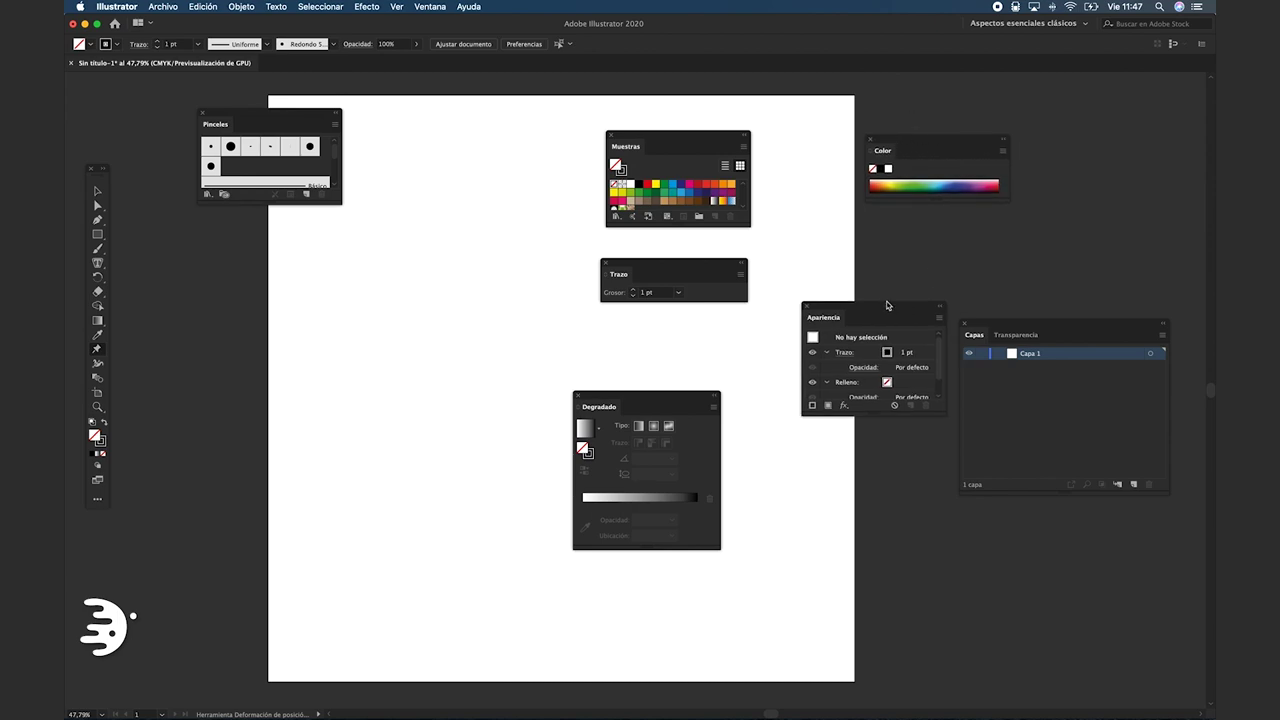
# - Open Carácter, split off Párrafo and OpenType, and dock Carácter alone into the Capas group
pyautogui.click(430, 7)
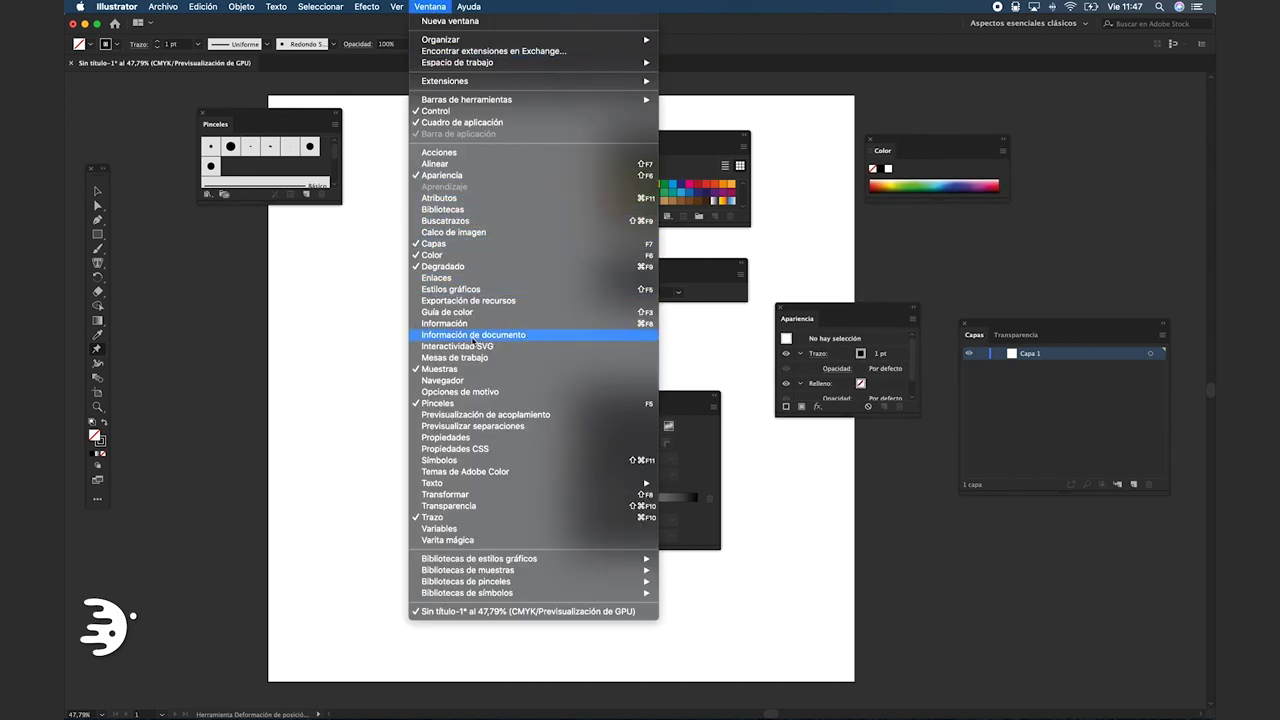
pyautogui.moveTo(468, 483)
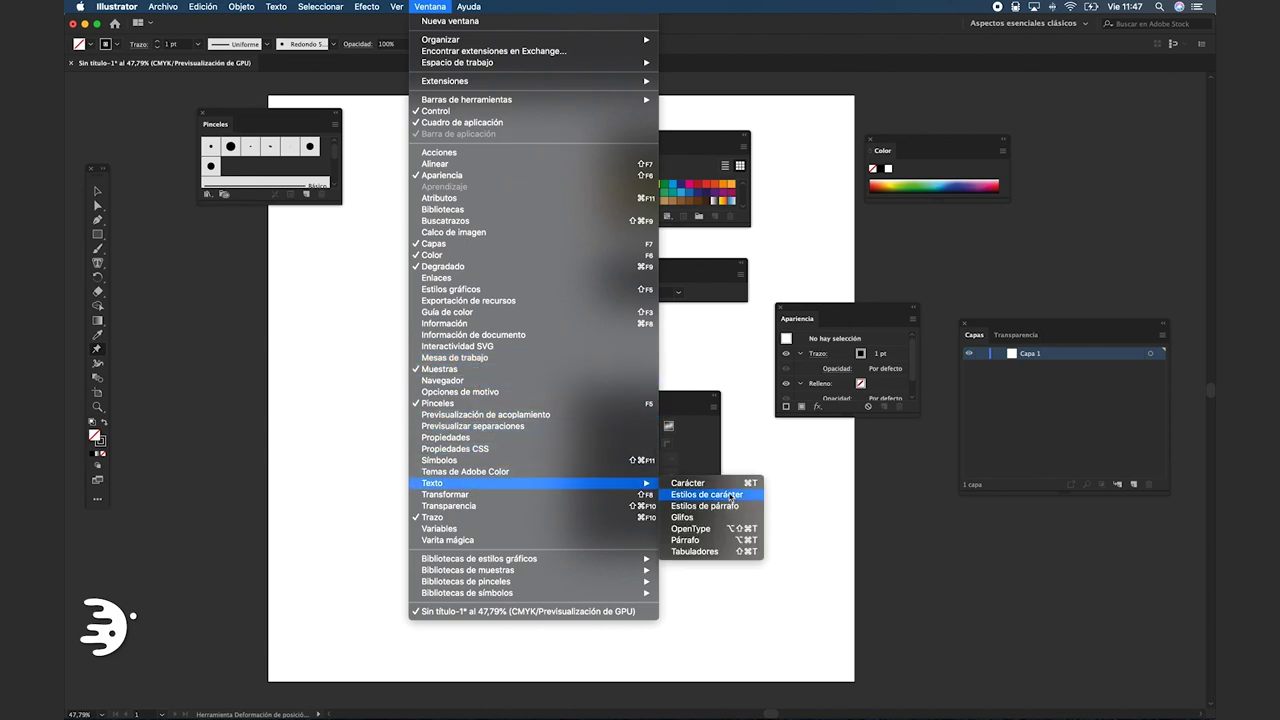
pyautogui.click(690, 484)
pyautogui.moveTo(578, 78); pyautogui.dragTo(491, 183)
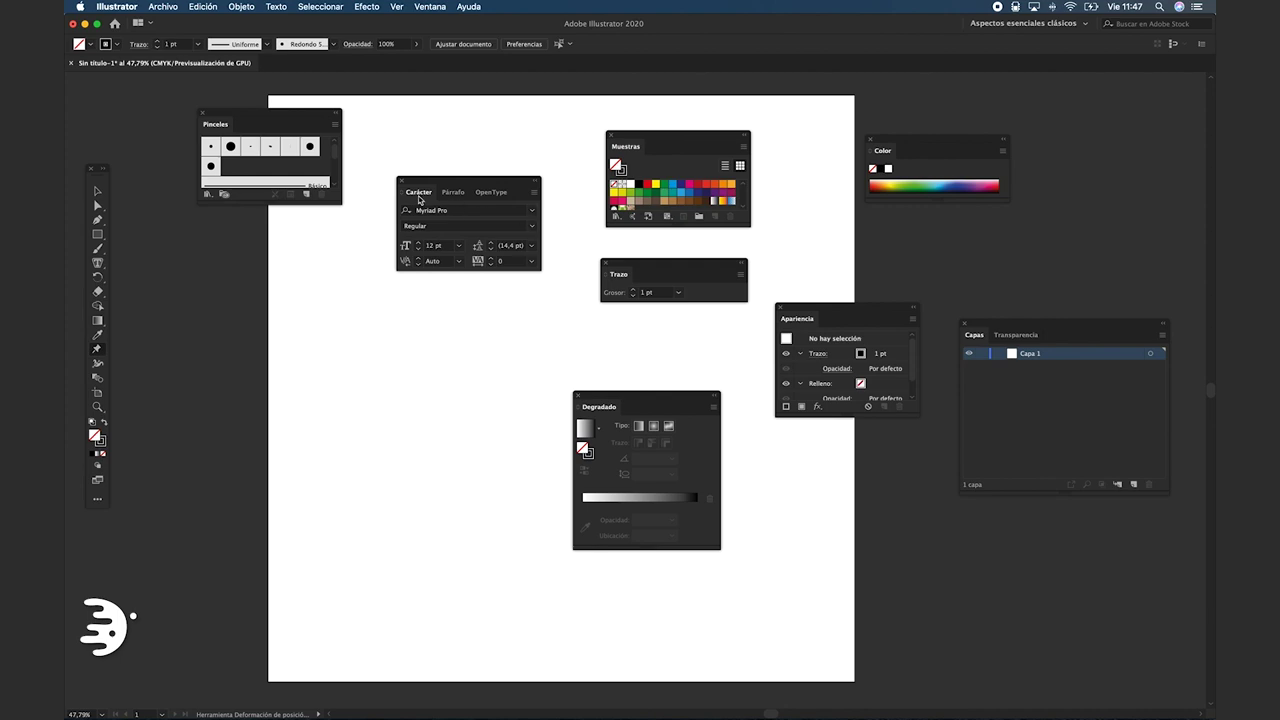
pyautogui.moveTo(447, 196); pyautogui.dragTo(408, 131)
pyautogui.moveTo(461, 199); pyautogui.dragTo(419, 210)
pyautogui.moveTo(425, 197)
pyautogui.mouseDown()
pyautogui.moveTo(1065, 345)
pyautogui.moveTo(1082, 93)
pyautogui.mouseUp()
pyautogui.moveTo(935, 139); pyautogui.dragTo(842, 146)
# - Open the Transformar, Alinear and Buscatrazos panel group and move it onto the page
pyautogui.click(431, 7)
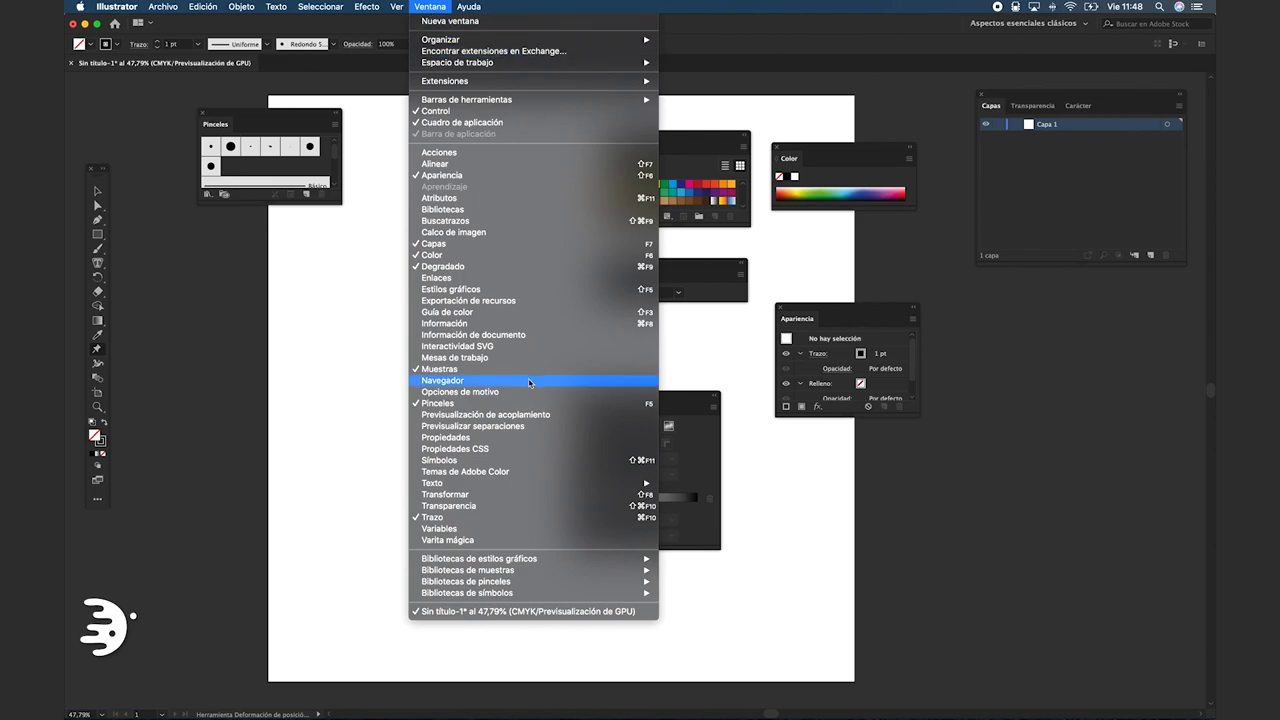
pyautogui.click(530, 220)
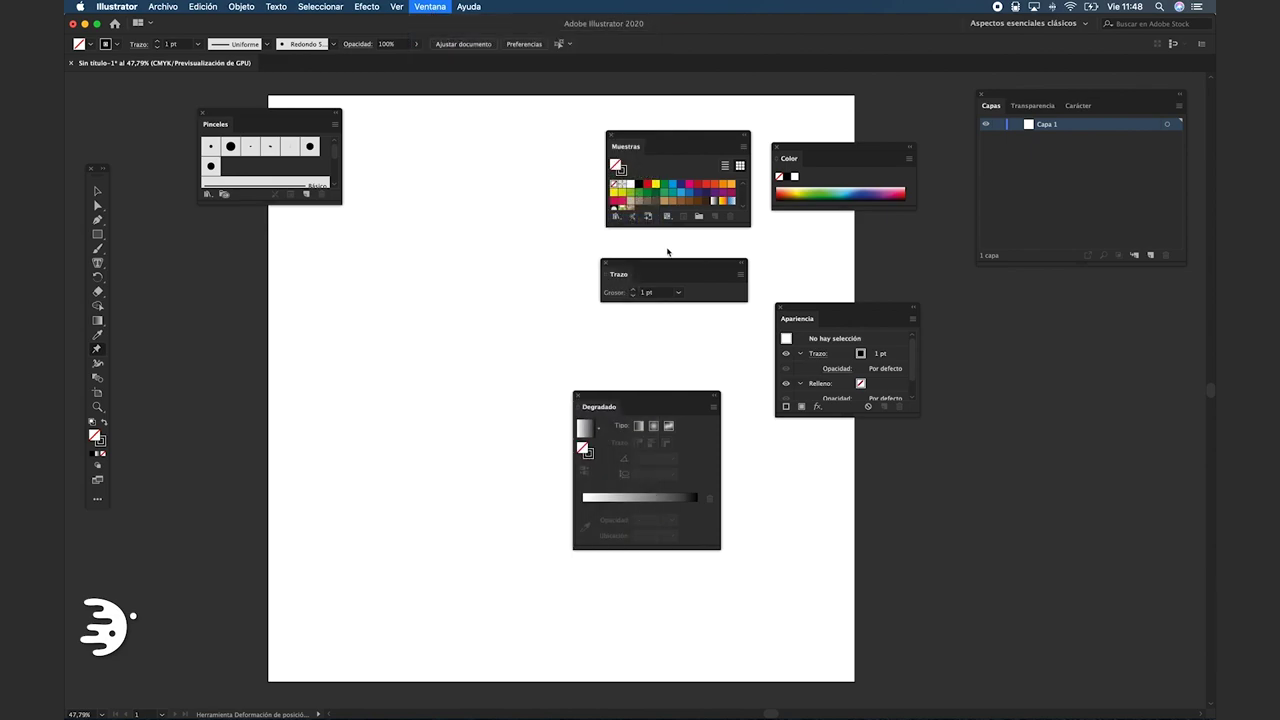
pyautogui.moveTo(603, 75); pyautogui.dragTo(509, 157)
# - Pull the Alinear panel out of its group and close it
pyautogui.click(469, 164)
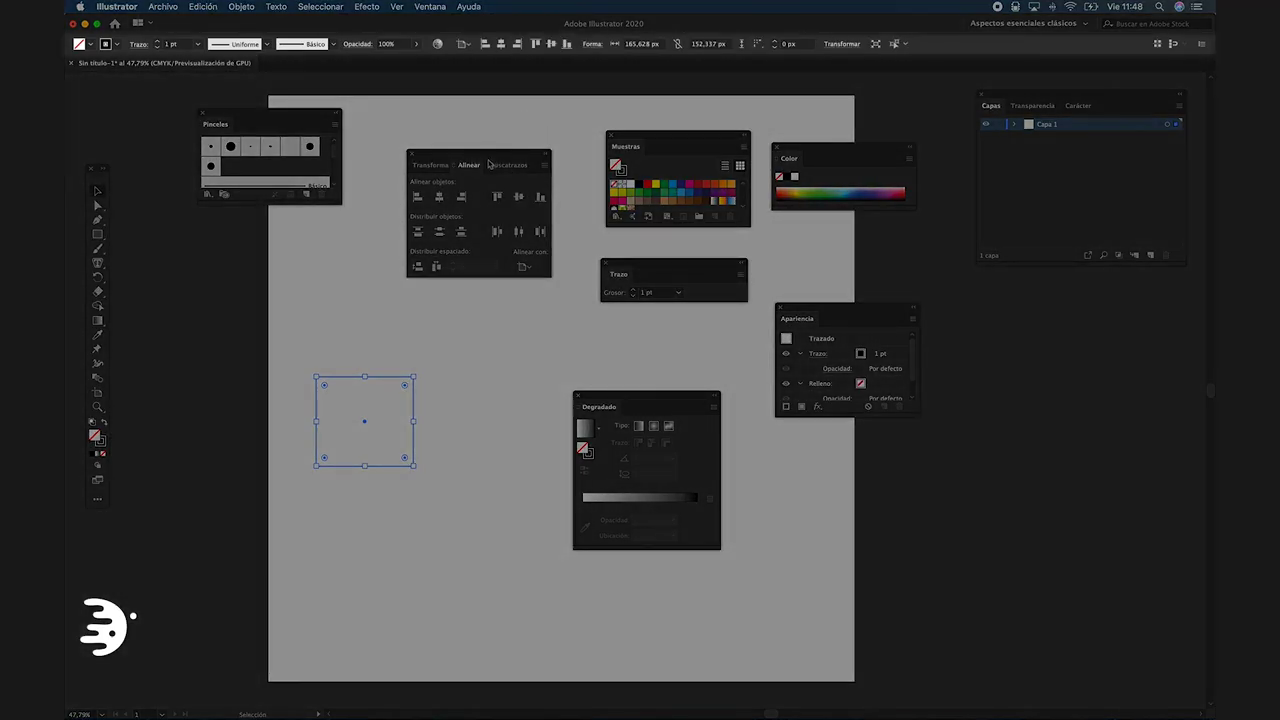
pyautogui.moveTo(462, 166); pyautogui.dragTo(247, 285)
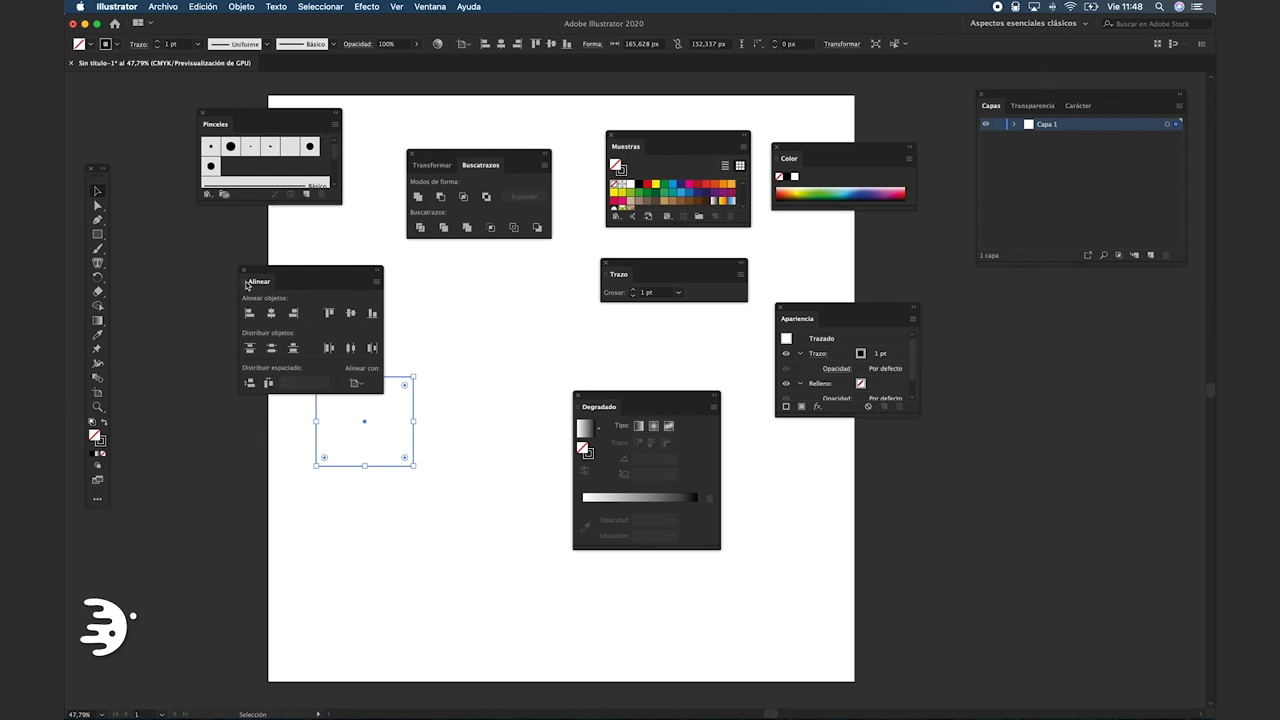
pyautogui.click(245, 271)
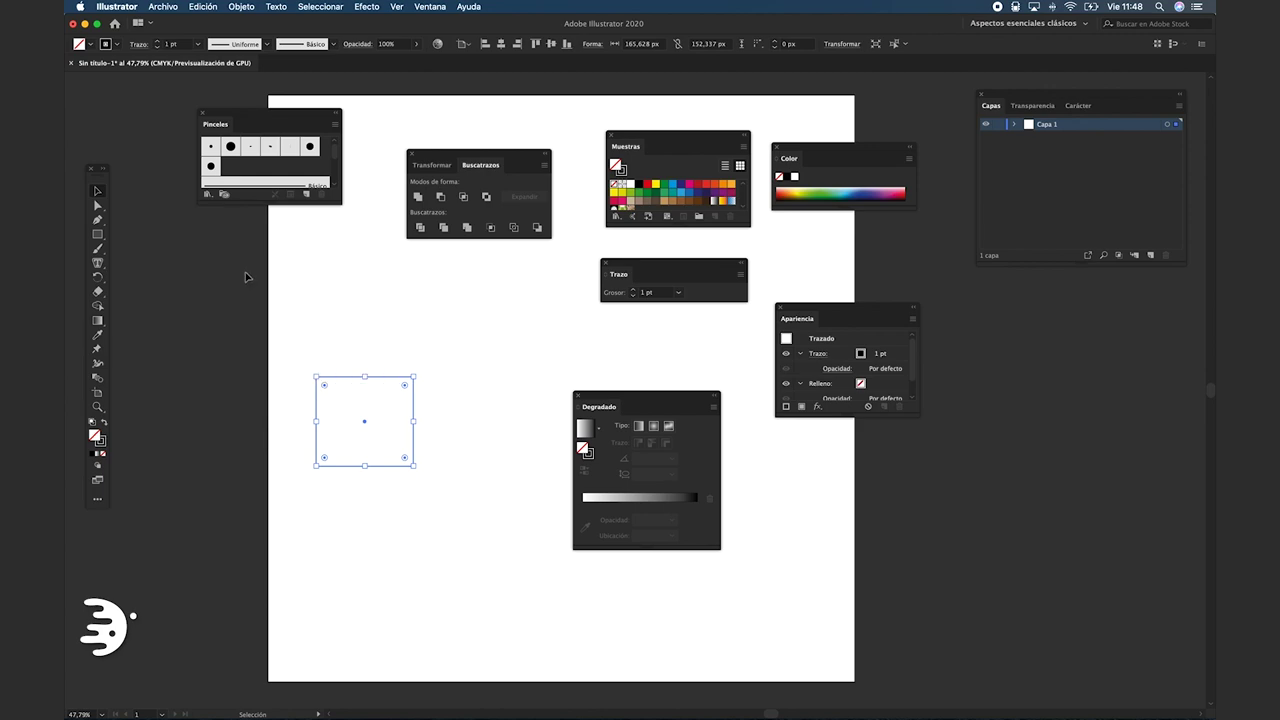
# - Pull out and close the Transformar panel, then deselect the rectangle
pyautogui.click(440, 165)
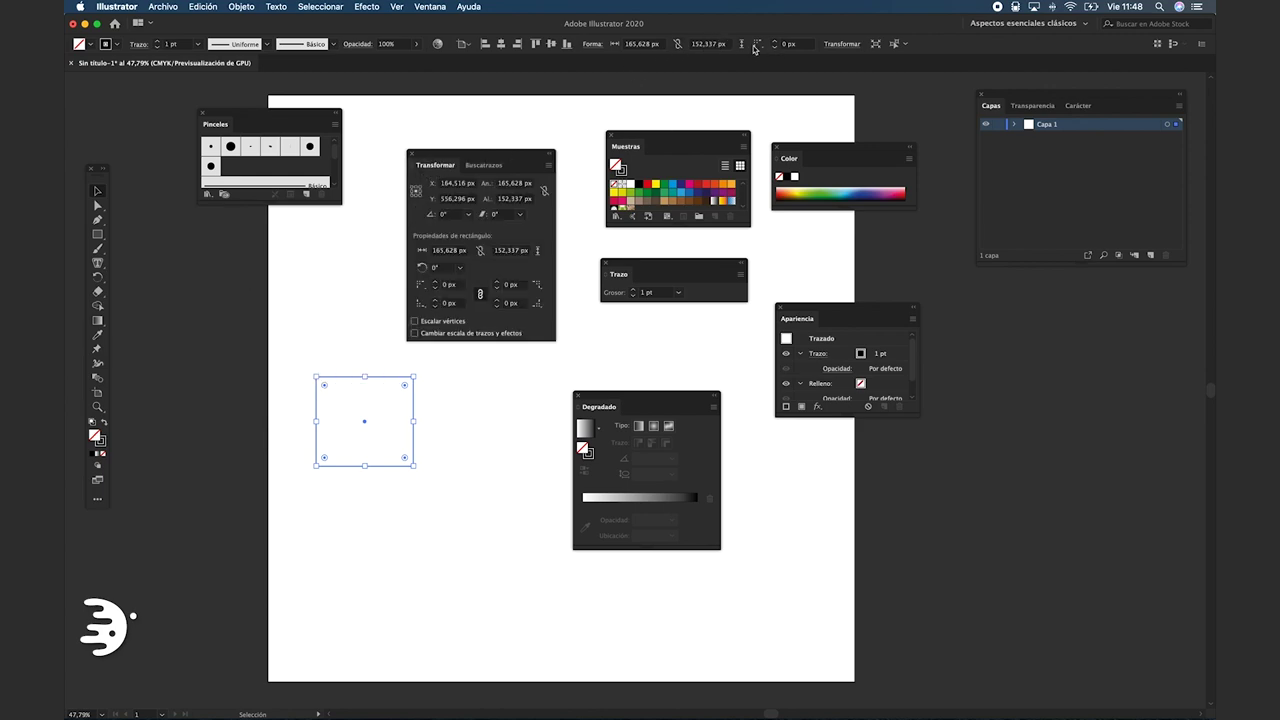
pyautogui.moveTo(438, 166); pyautogui.dragTo(289, 261)
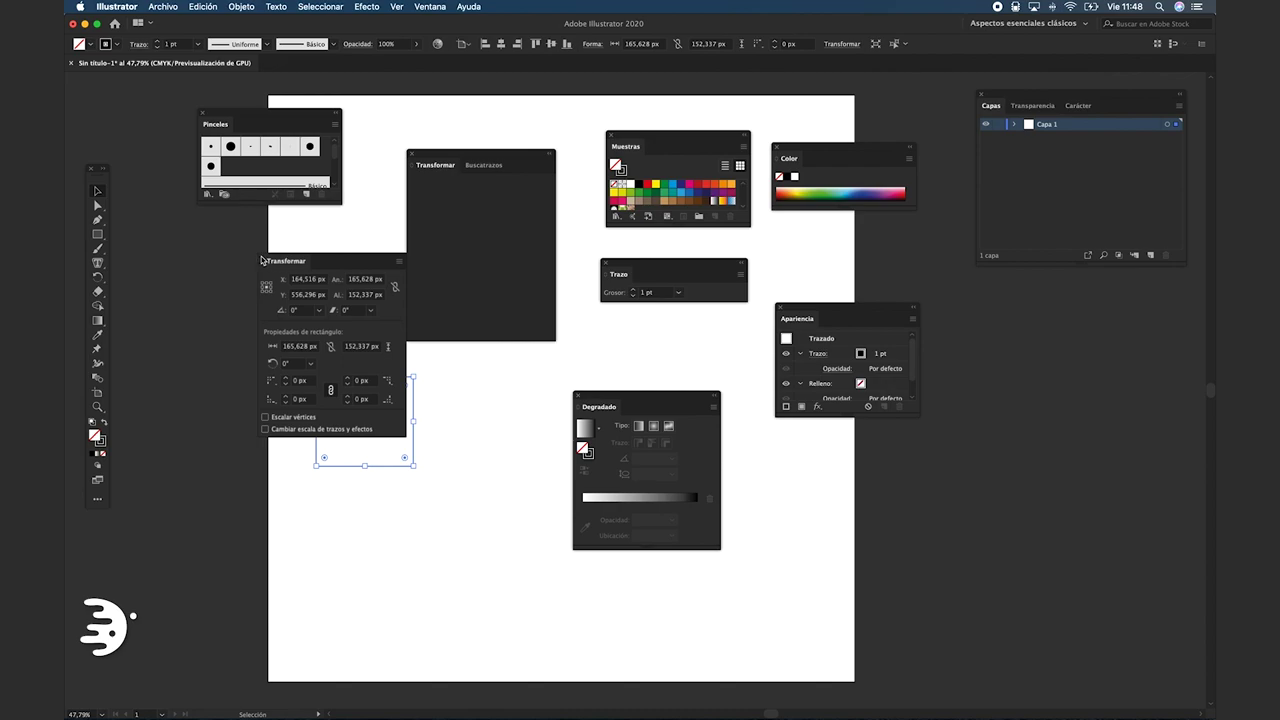
pyautogui.click(262, 255)
pyautogui.click(308, 262)
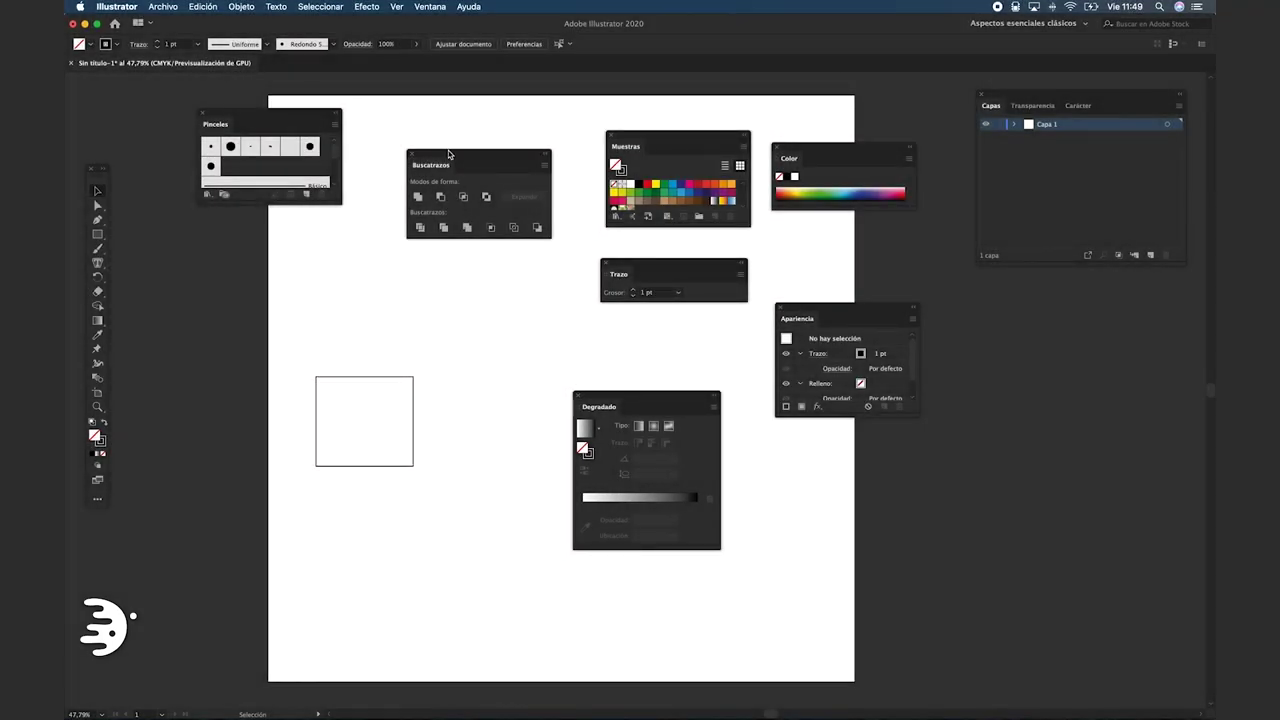
# - Tab Degradado with Buscatrazos, place Pinceles below them, and dock Apariencia into the Capas group
pyautogui.moveTo(449, 153); pyautogui.dragTo(431, 224)
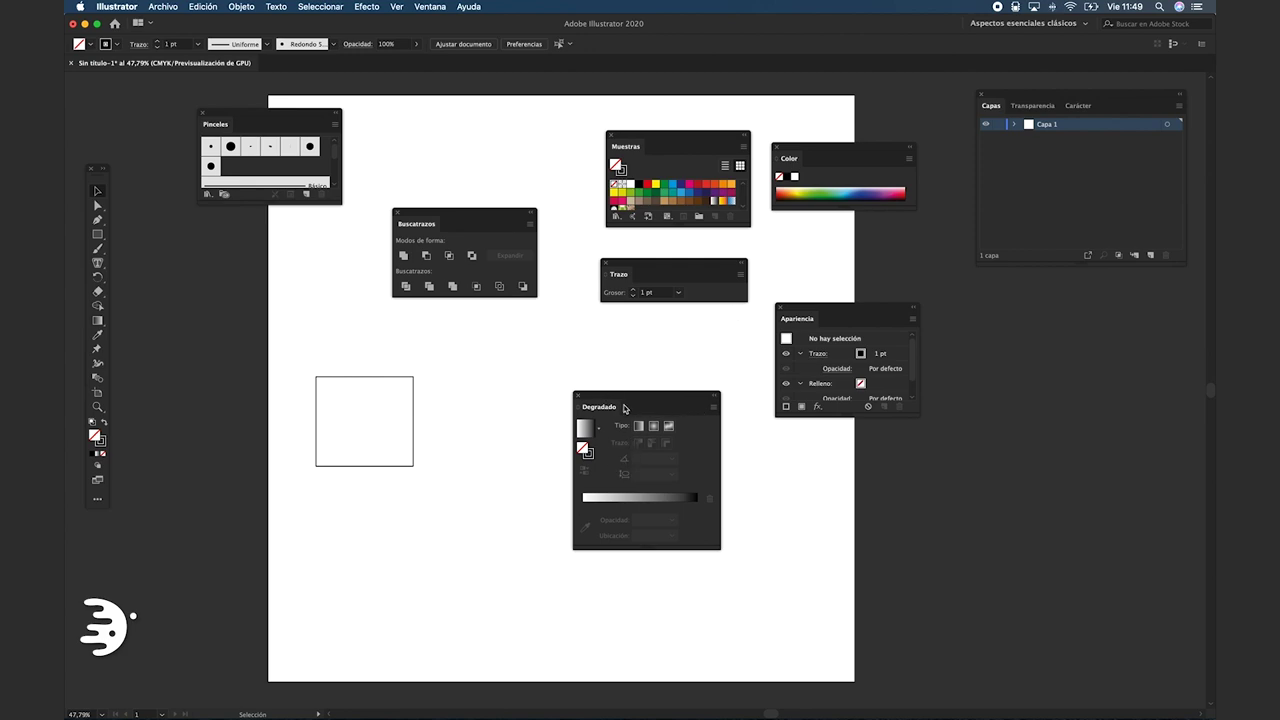
pyautogui.moveTo(619, 409); pyautogui.dragTo(457, 228)
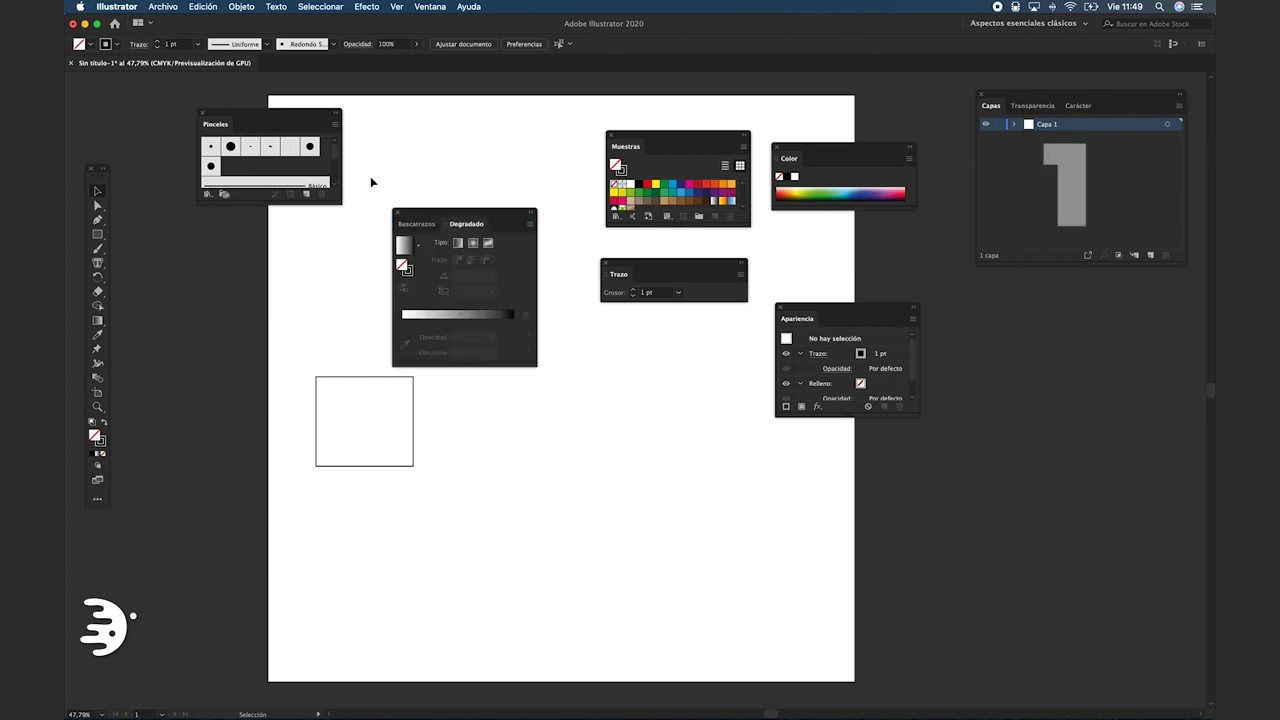
pyautogui.moveTo(225, 124); pyautogui.dragTo(486, 416)
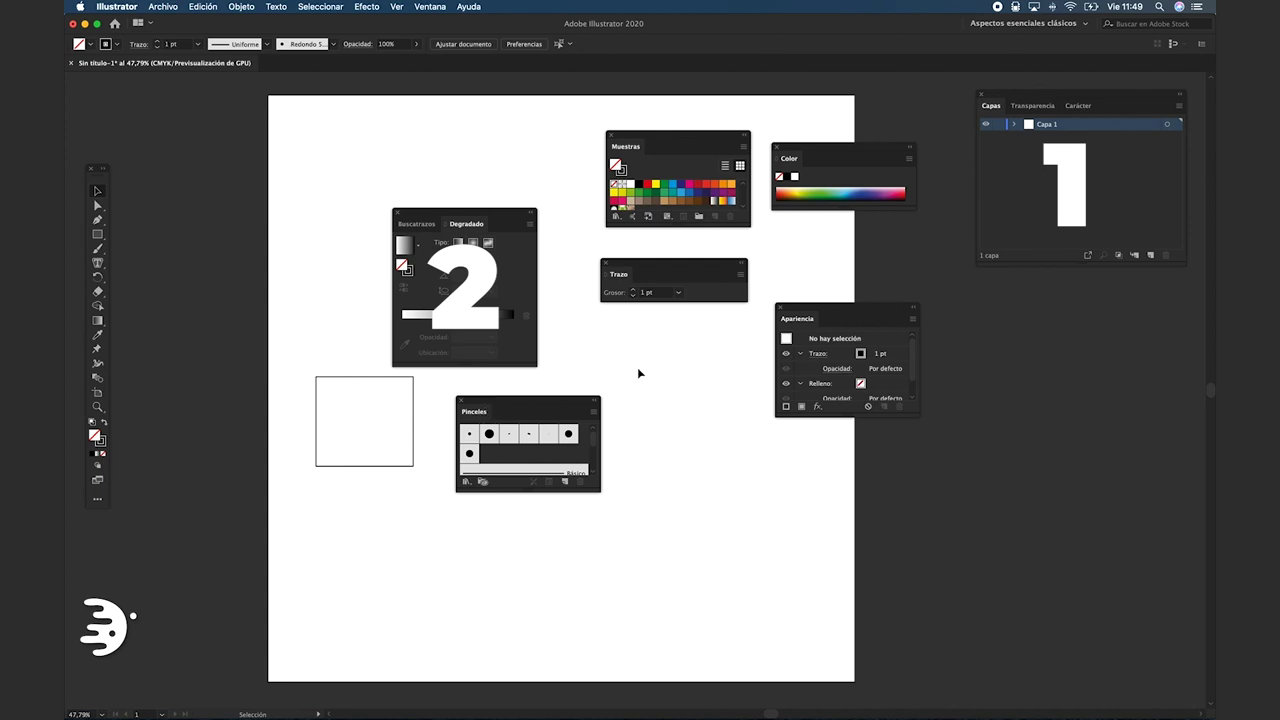
pyautogui.moveTo(813, 305); pyautogui.dragTo(1061, 117)
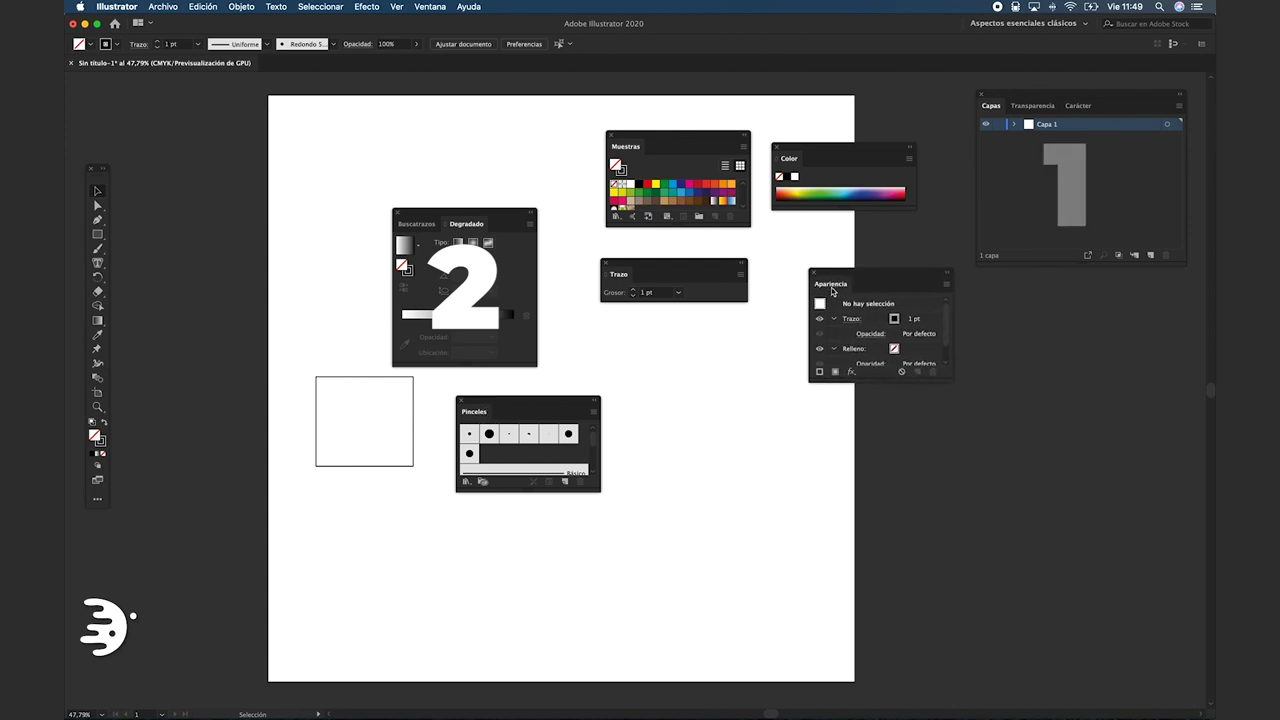
# - Tab Trazo with Pinceles and move Muestras and Color side by side at the top
pyautogui.click(992, 106)
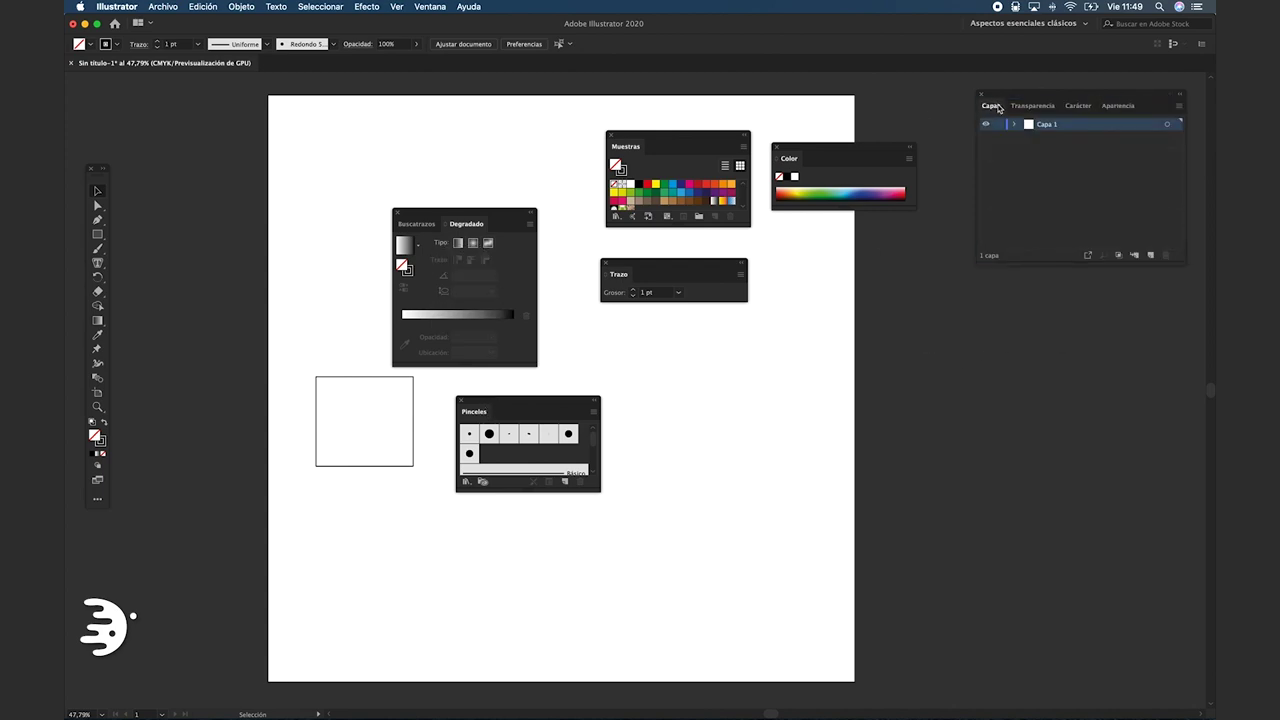
pyautogui.moveTo(646, 289); pyautogui.dragTo(518, 414)
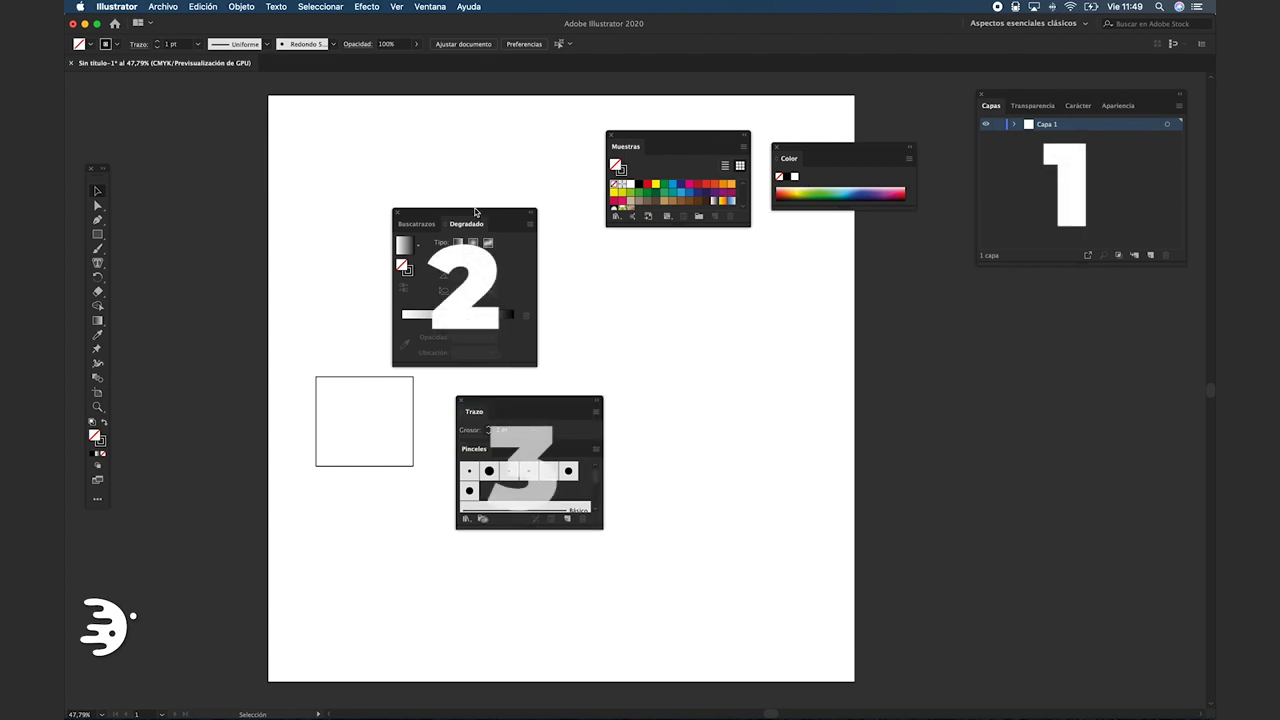
pyautogui.moveTo(638, 133)
pyautogui.mouseDown()
pyautogui.moveTo(371, 106)
pyautogui.moveTo(375, 80)
pyautogui.mouseUp()
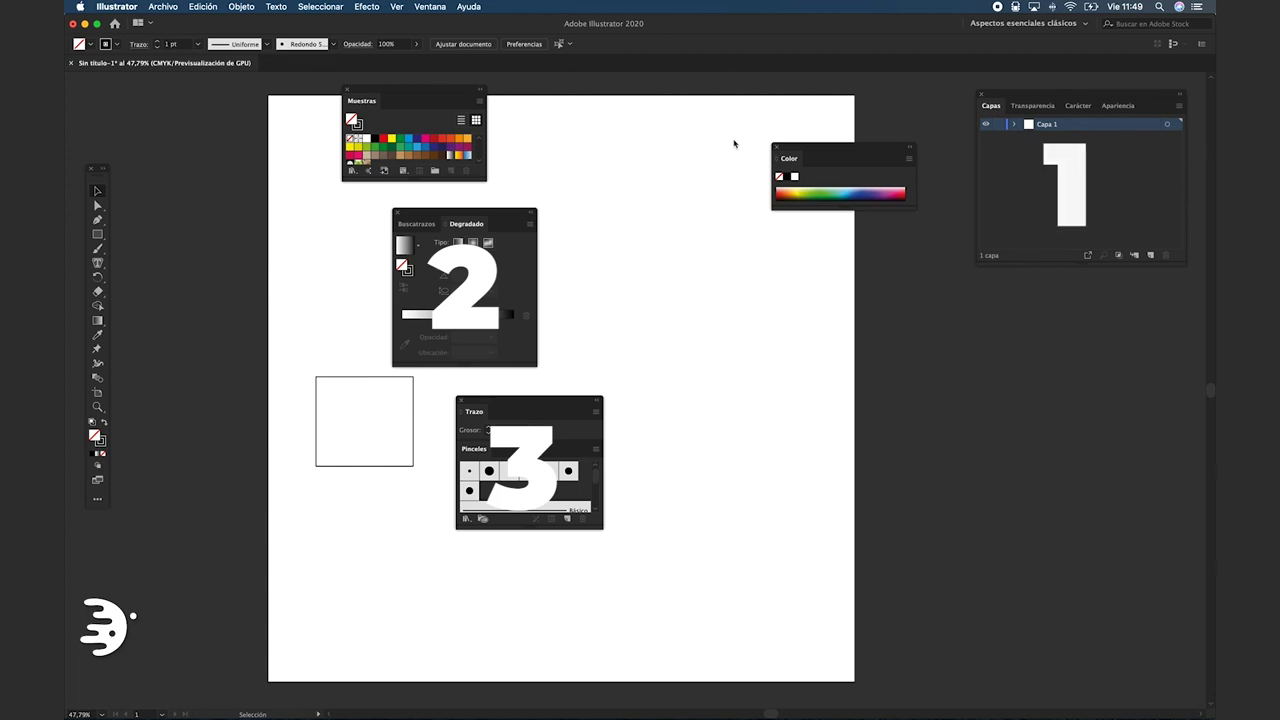
pyautogui.moveTo(821, 152)
pyautogui.mouseDown()
pyautogui.moveTo(546, 104)
pyautogui.moveTo(569, 107)
pyautogui.mouseUp()
# - Dock the Buscatrazos/Degradado and Pinceles/Trazo groups beneath Capas in the right-hand stack
pyautogui.moveTo(496, 214); pyautogui.dragTo(786, 252)
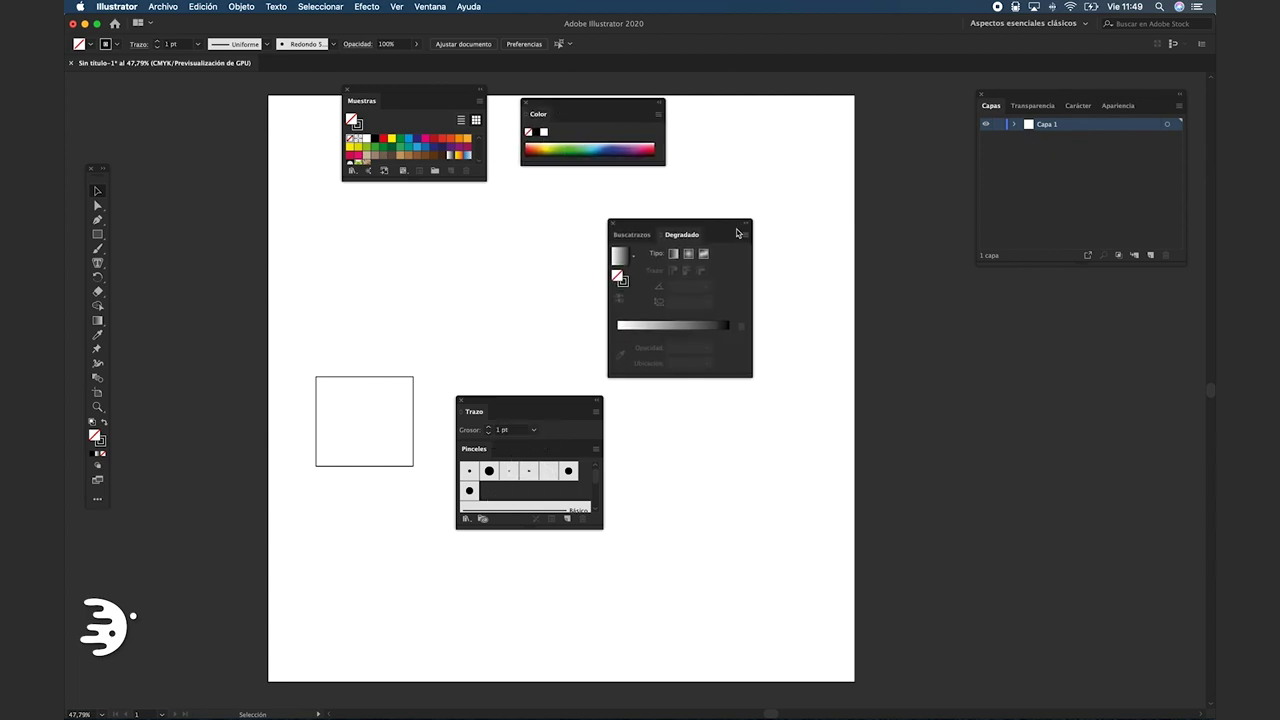
pyautogui.moveTo(526, 399)
pyautogui.mouseDown()
pyautogui.moveTo(619, 446)
pyautogui.moveTo(604, 507)
pyautogui.mouseUp()
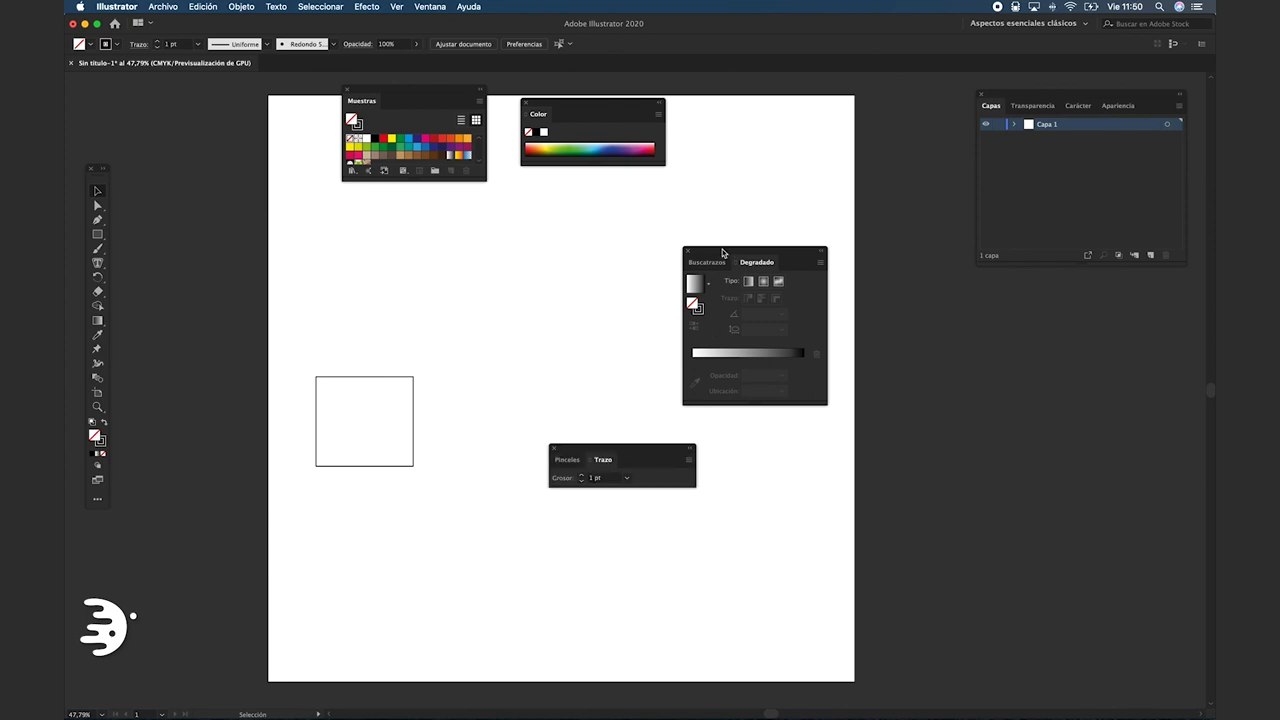
pyautogui.moveTo(724, 252); pyautogui.dragTo(1048, 271)
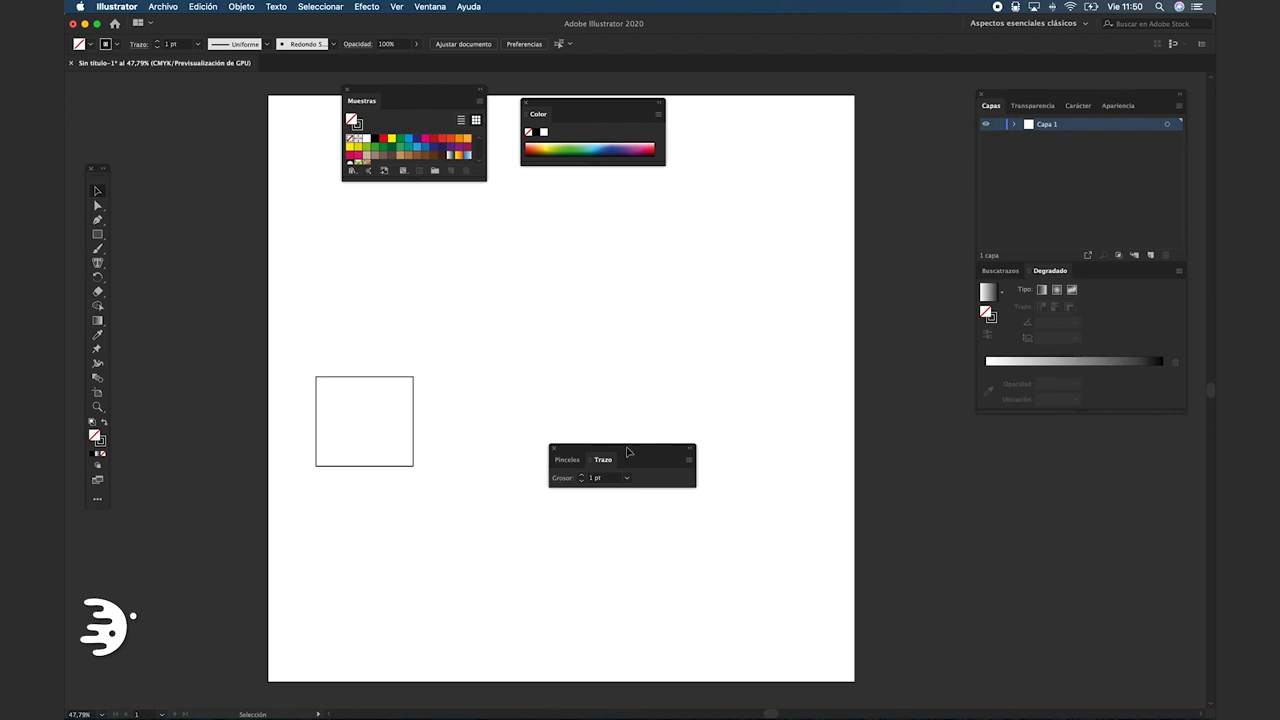
pyautogui.moveTo(655, 449)
pyautogui.mouseDown()
pyautogui.moveTo(1024, 467)
pyautogui.moveTo(1087, 438)
pyautogui.mouseUp()
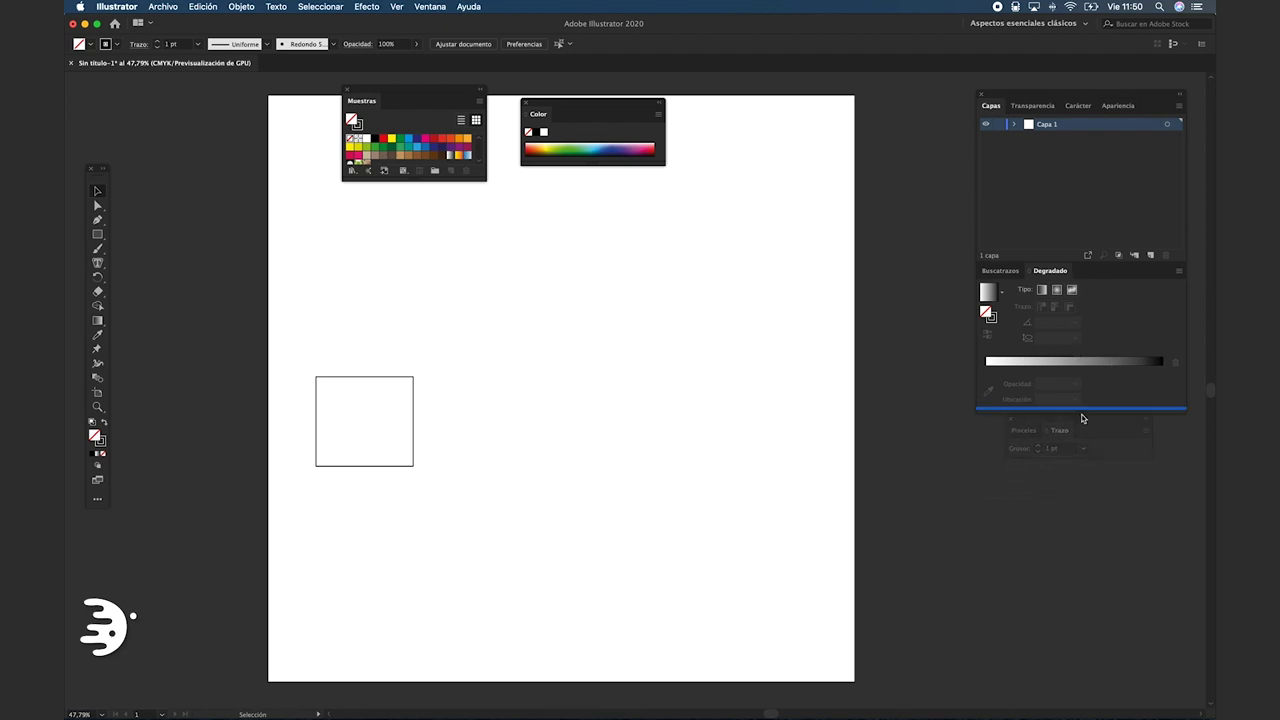
# - Tab Color into the Buscatrazos/Degradado group and Muestras into the Pinceles/Trazo group
pyautogui.moveTo(1051, 97); pyautogui.dragTo(1043, 101)
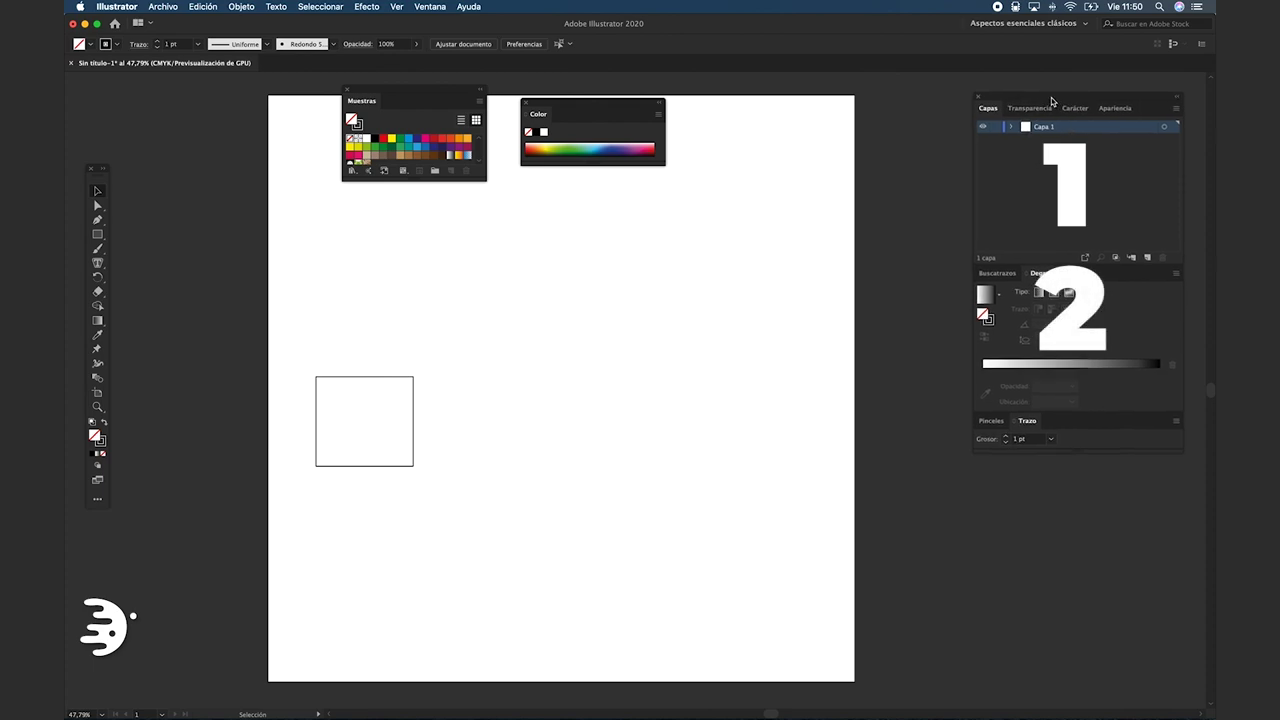
pyautogui.click(992, 274)
pyautogui.click(986, 357)
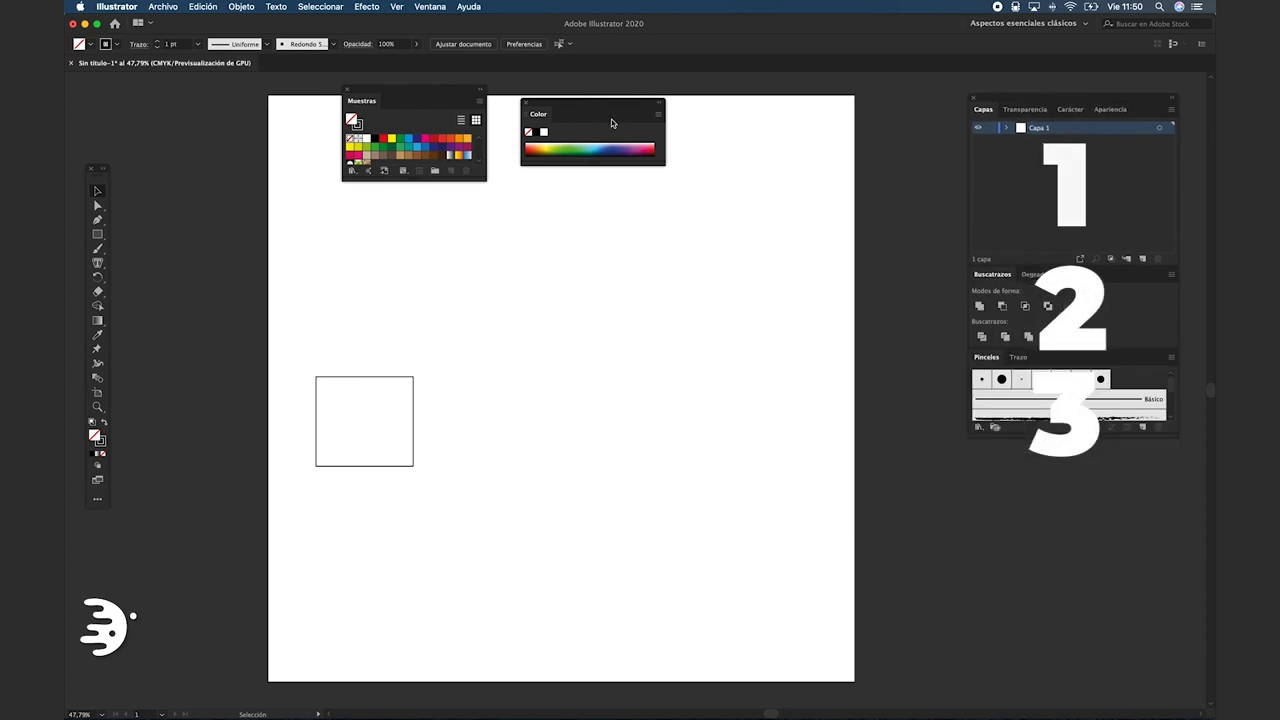
pyautogui.click(1040, 274)
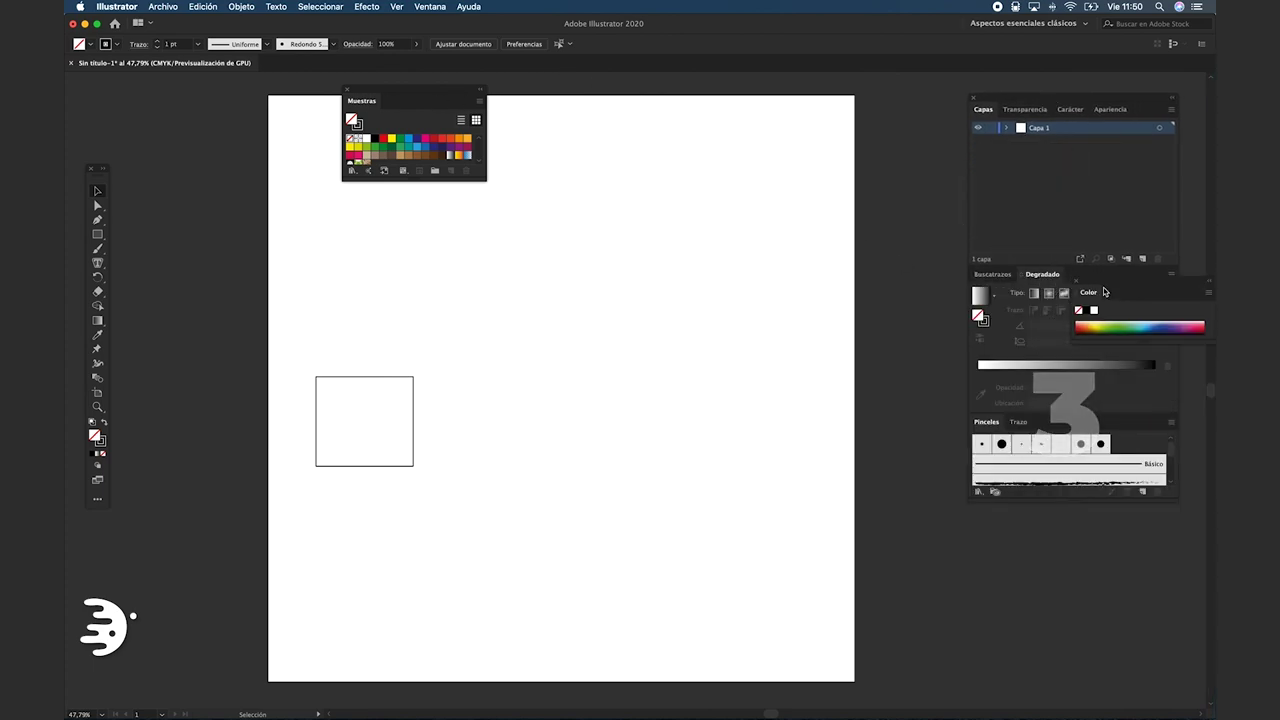
pyautogui.moveTo(548, 113); pyautogui.dragTo(1100, 280)
pyautogui.moveTo(394, 116); pyautogui.dragTo(1068, 424)
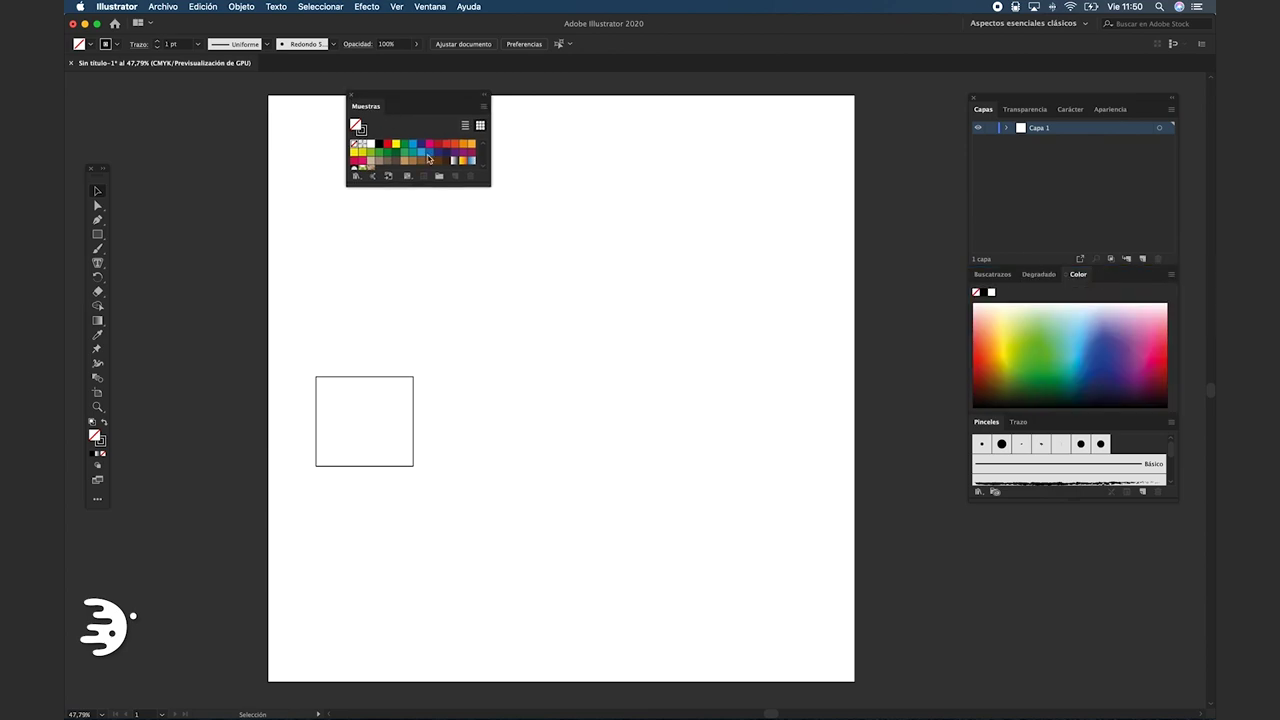
# - Test and undo a purple fill swatch, then make the Muestras and Capas panels taller
pyautogui.click(1042, 274)
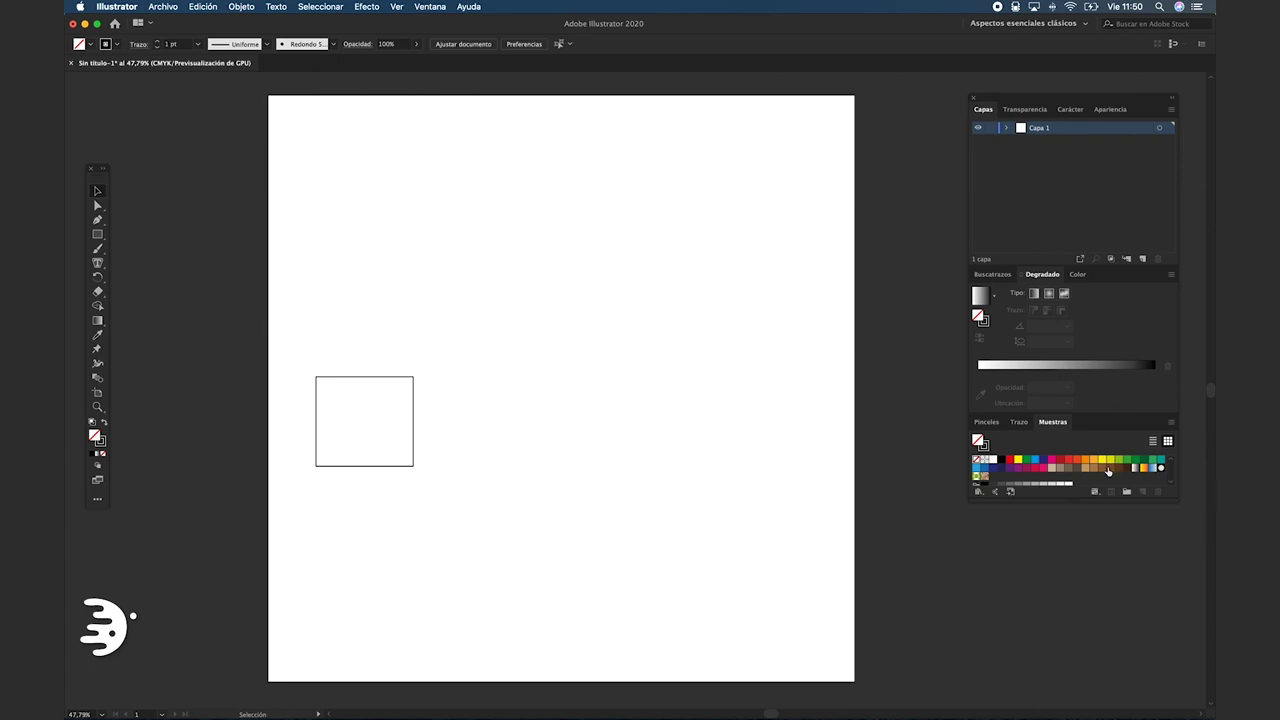
pyautogui.click(1018, 467)
pyautogui.press('/')
pyautogui.moveTo(1071, 502); pyautogui.dragTo(1092, 603)
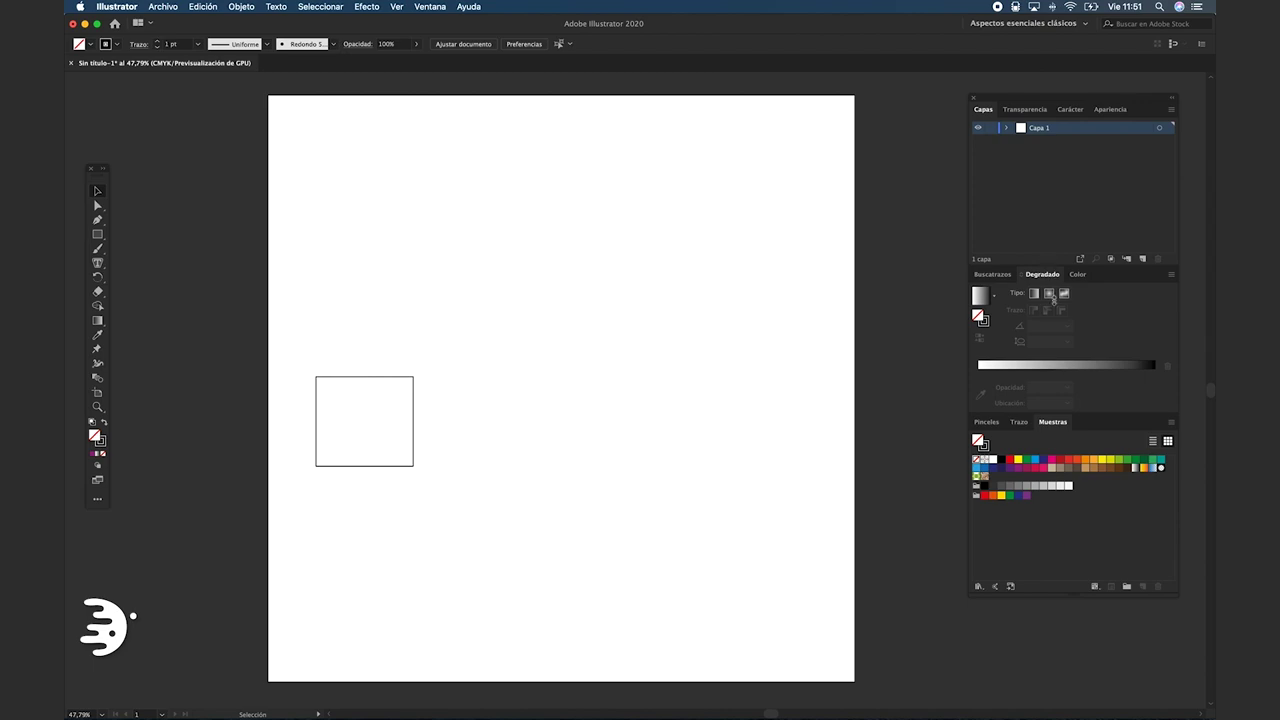
pyautogui.moveTo(1053, 299); pyautogui.dragTo(1055, 391)
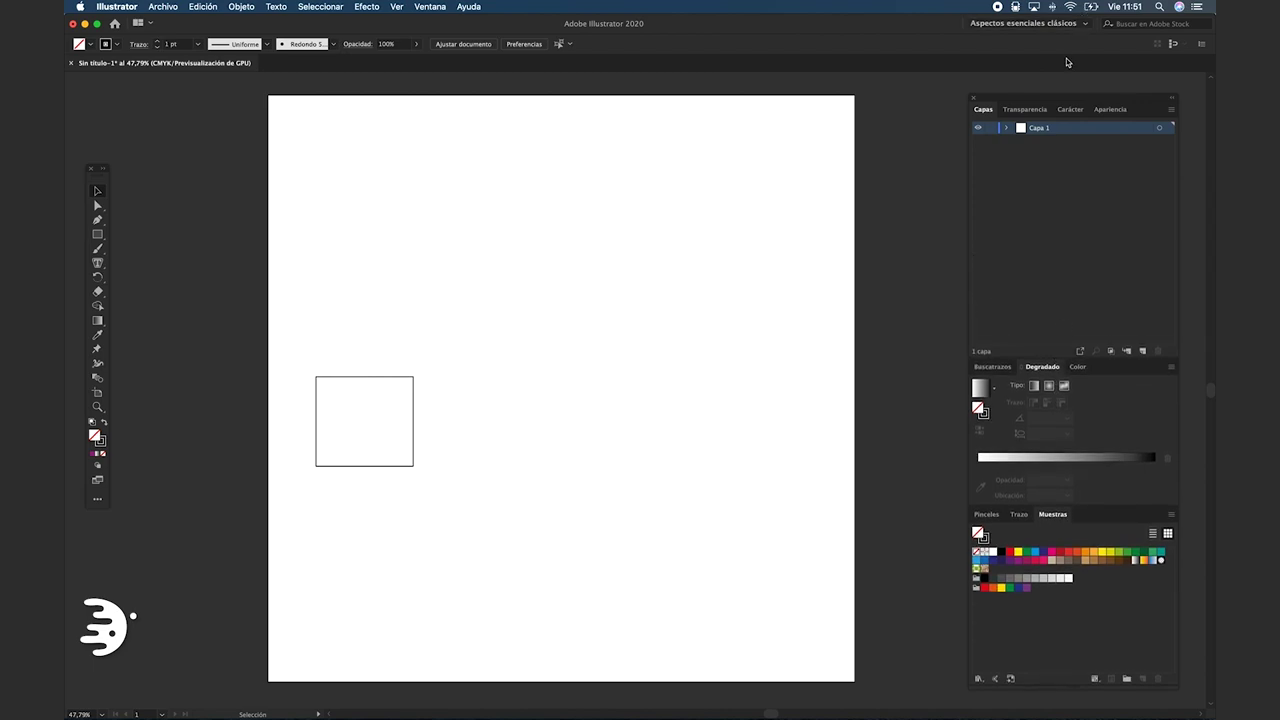
# - Snap the panel stack to the window's right edge and collapse it to icons
pyautogui.moveTo(1080, 101)
pyautogui.mouseDown()
pyautogui.moveTo(1062, 62)
pyautogui.moveTo(1072, 87)
pyautogui.mouseUp()
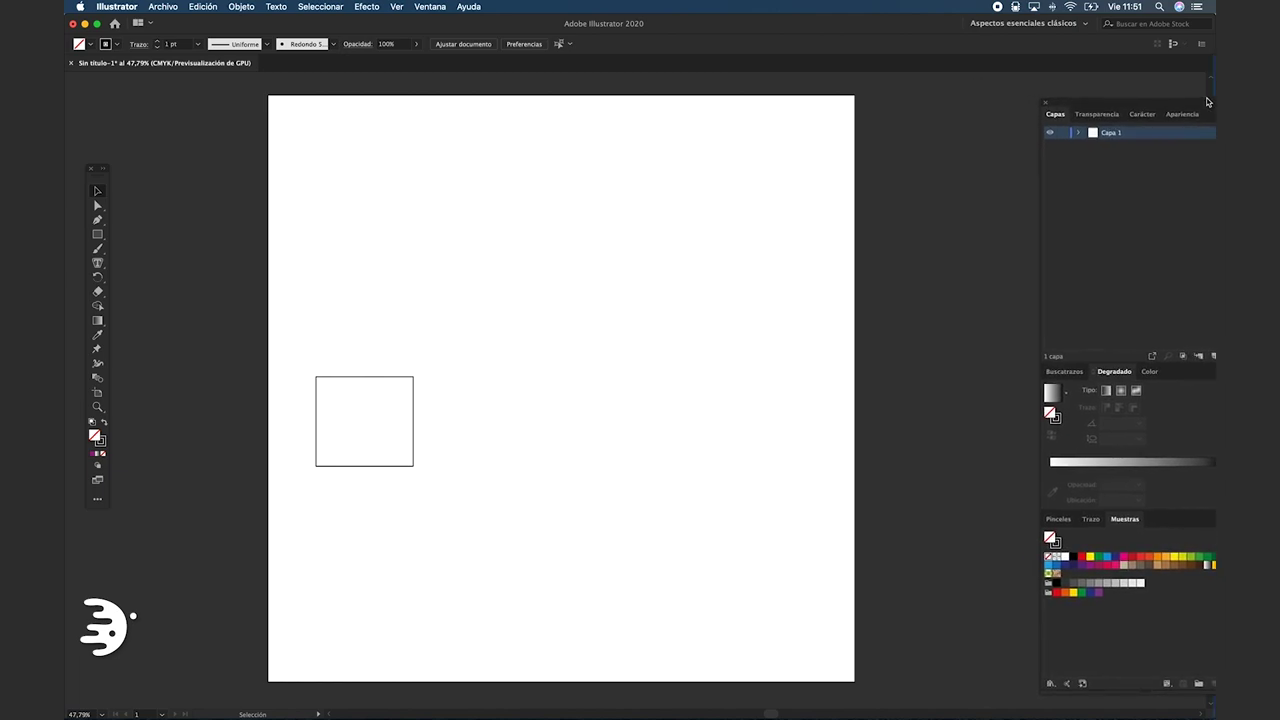
pyautogui.moveTo(1137, 87)
pyautogui.mouseDown()
pyautogui.moveTo(1225, 105)
pyautogui.moveTo(1187, 93)
pyautogui.mouseUp()
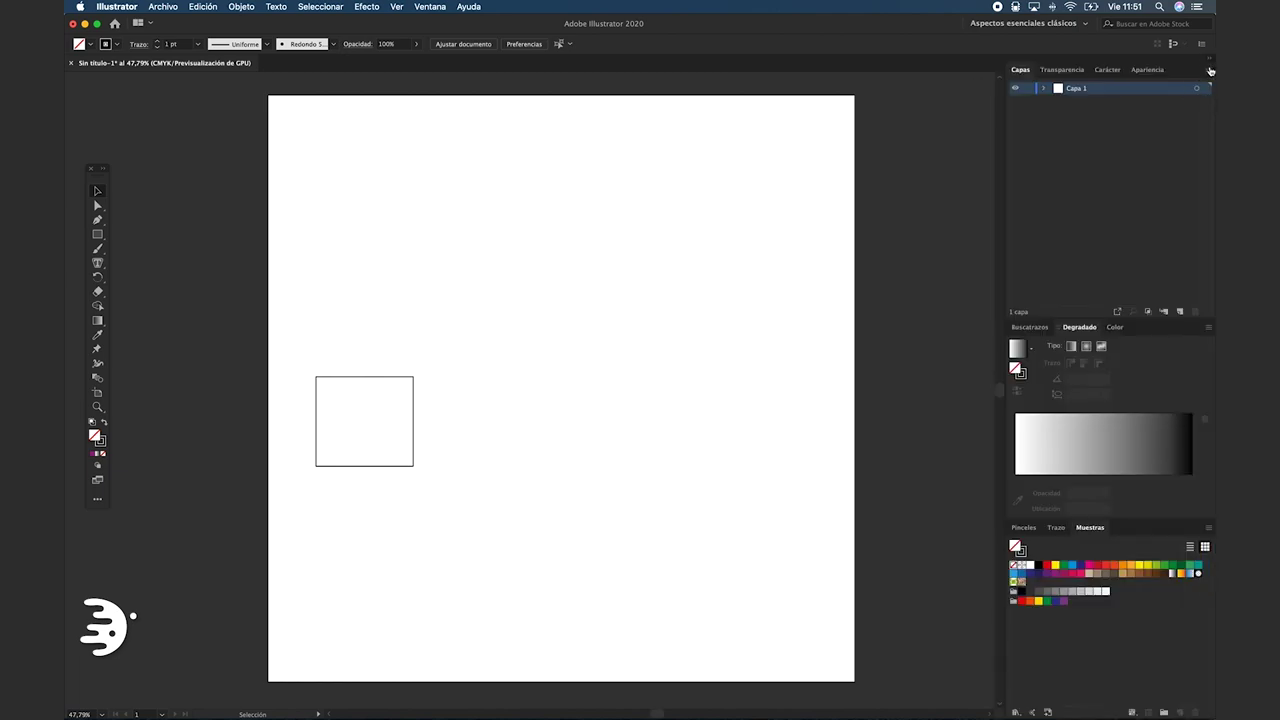
pyautogui.click(1209, 69)
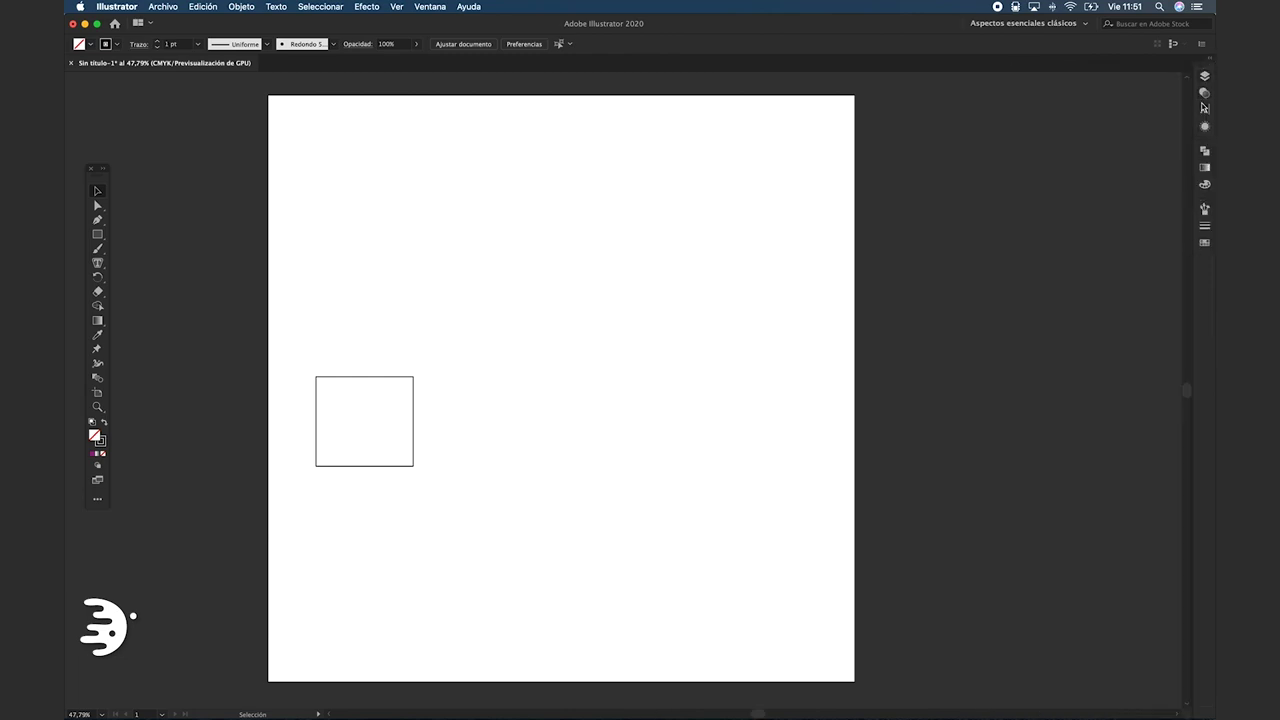
# - Open Capas, Buscatrazos and Apariencia from the icon strip, ending with Capas shown
pyautogui.click(1204, 78)
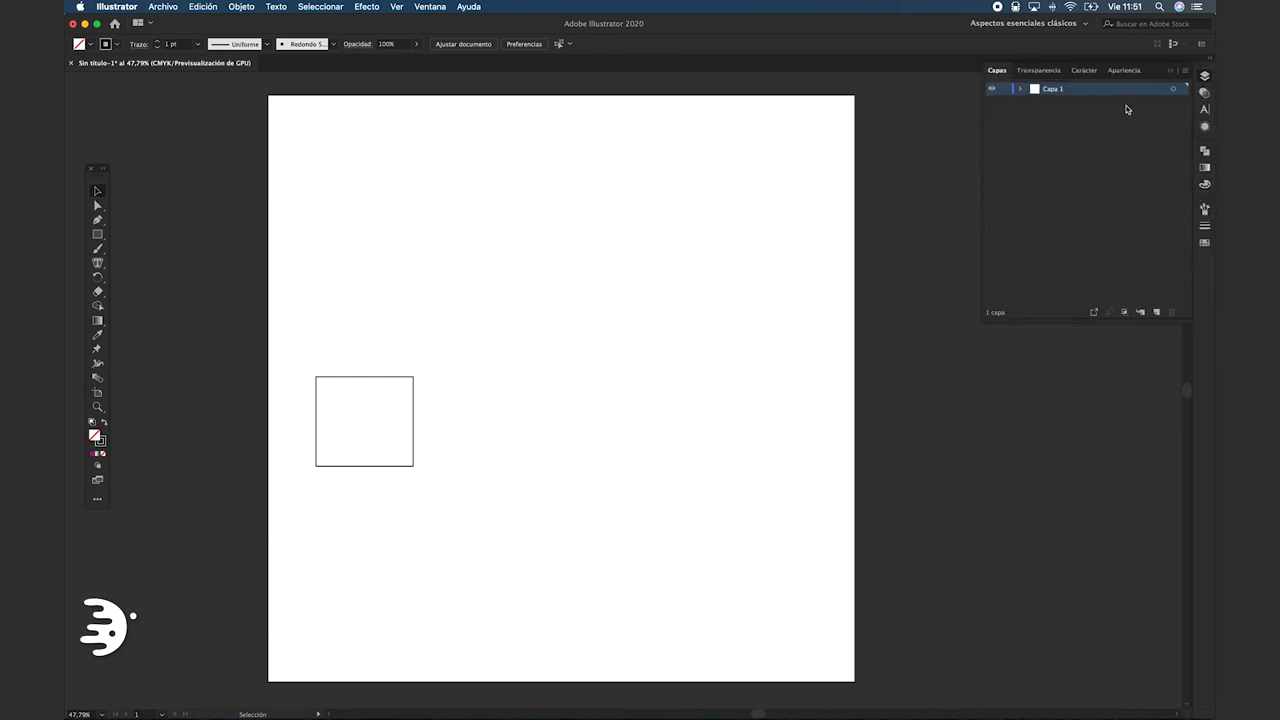
pyautogui.click(1203, 141)
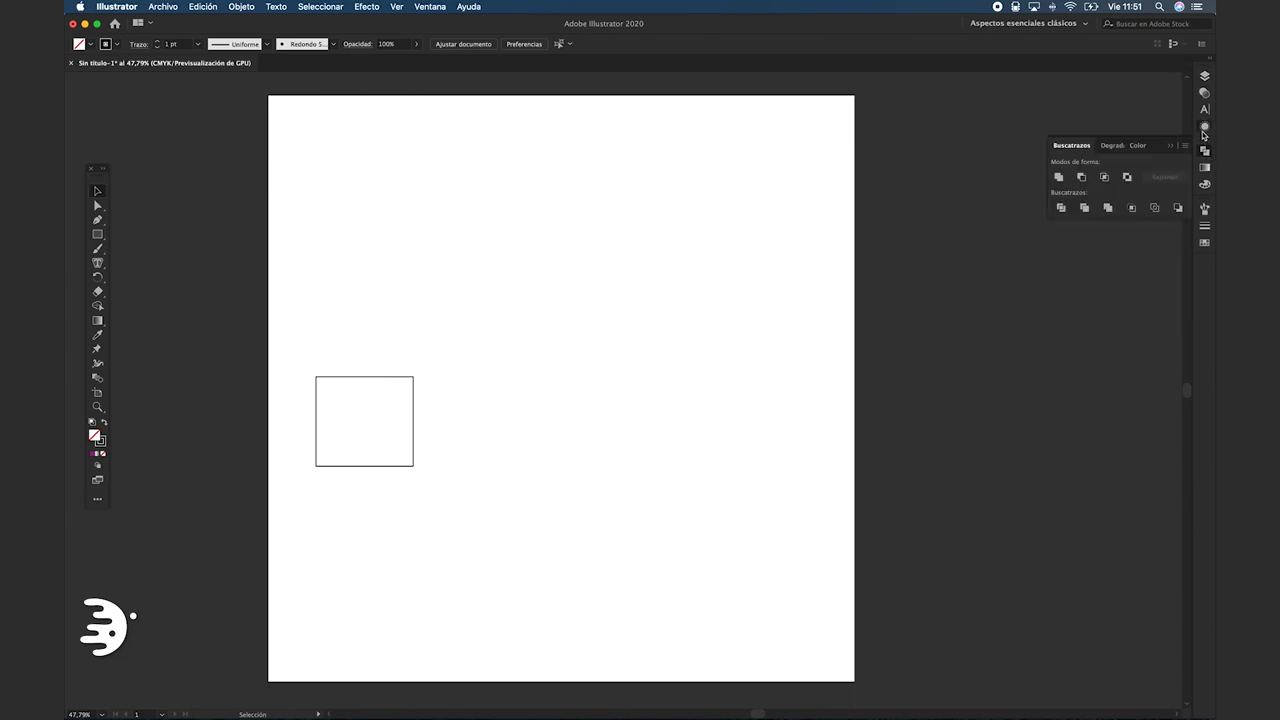
pyautogui.click(1203, 129)
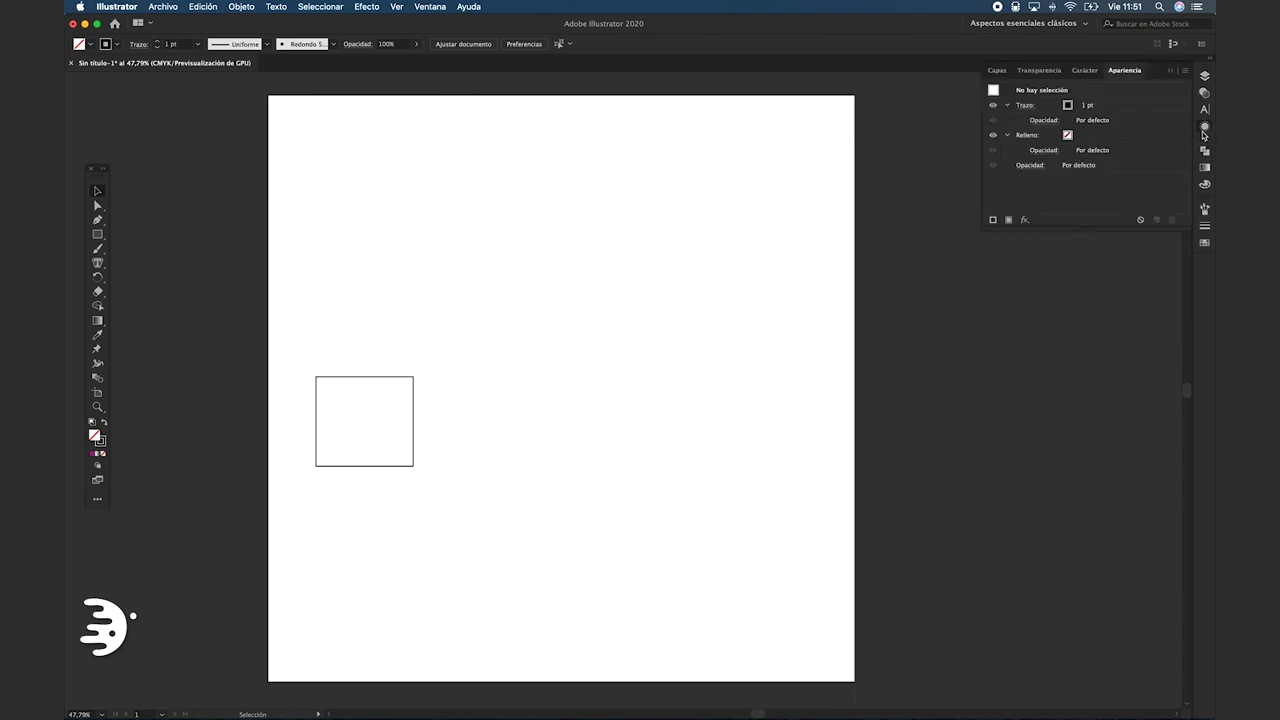
pyautogui.click(1204, 78)
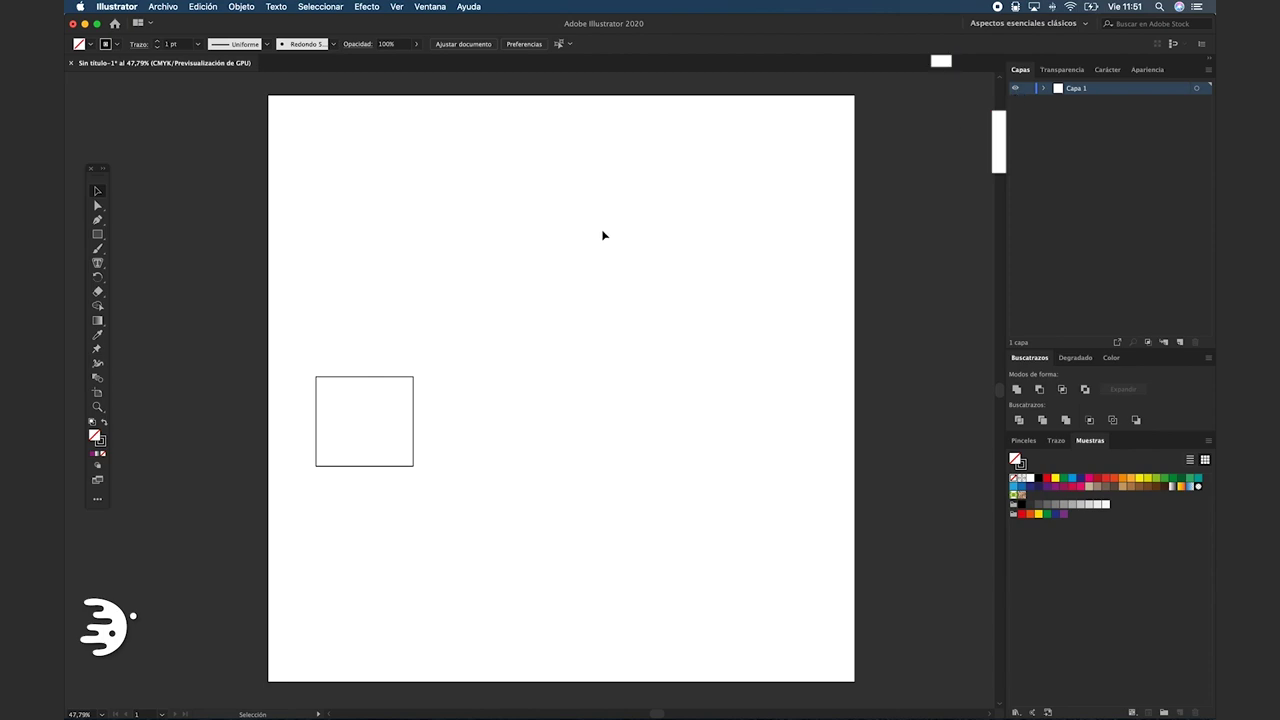
# - Pan the artboard view, then pull the panel stack off the right edge to float it
pyautogui.moveTo(531, 252); pyautogui.dragTo(690, 275)
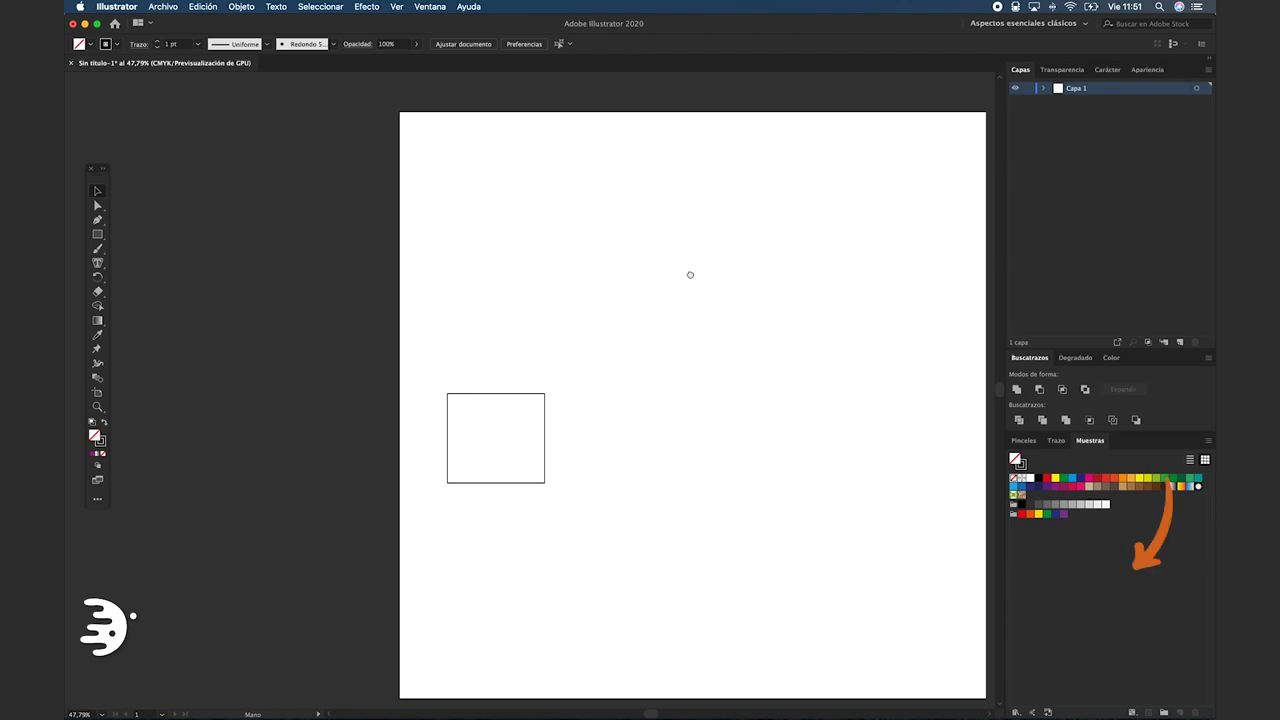
pyautogui.moveTo(690, 275); pyautogui.dragTo(539, 261)
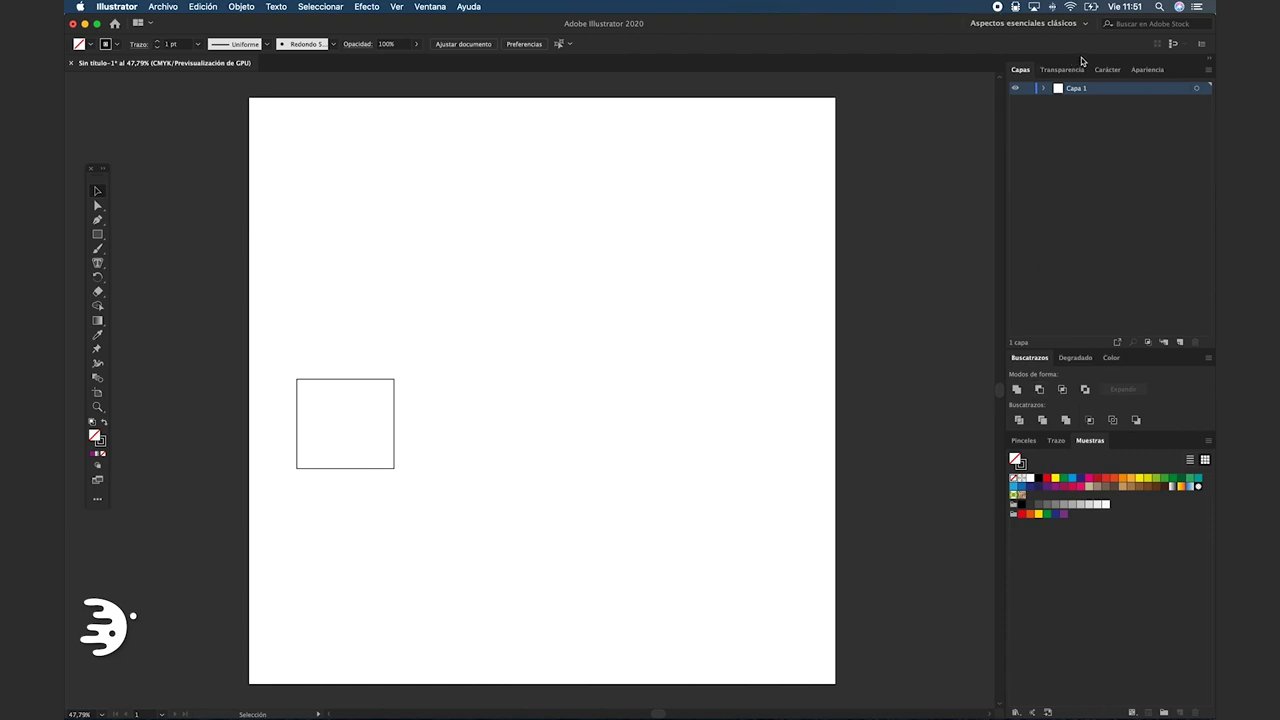
pyautogui.moveTo(1081, 62)
pyautogui.mouseDown()
pyautogui.moveTo(1026, 79)
pyautogui.moveTo(1045, 86)
pyautogui.mouseUp()
pyautogui.moveTo(573, 249)
pyautogui.mouseDown()
pyautogui.moveTo(728, 292)
pyautogui.moveTo(888, 285)
pyautogui.moveTo(657, 266)
pyautogui.moveTo(503, 223)
pyautogui.moveTo(557, 251)
pyautogui.mouseUp()
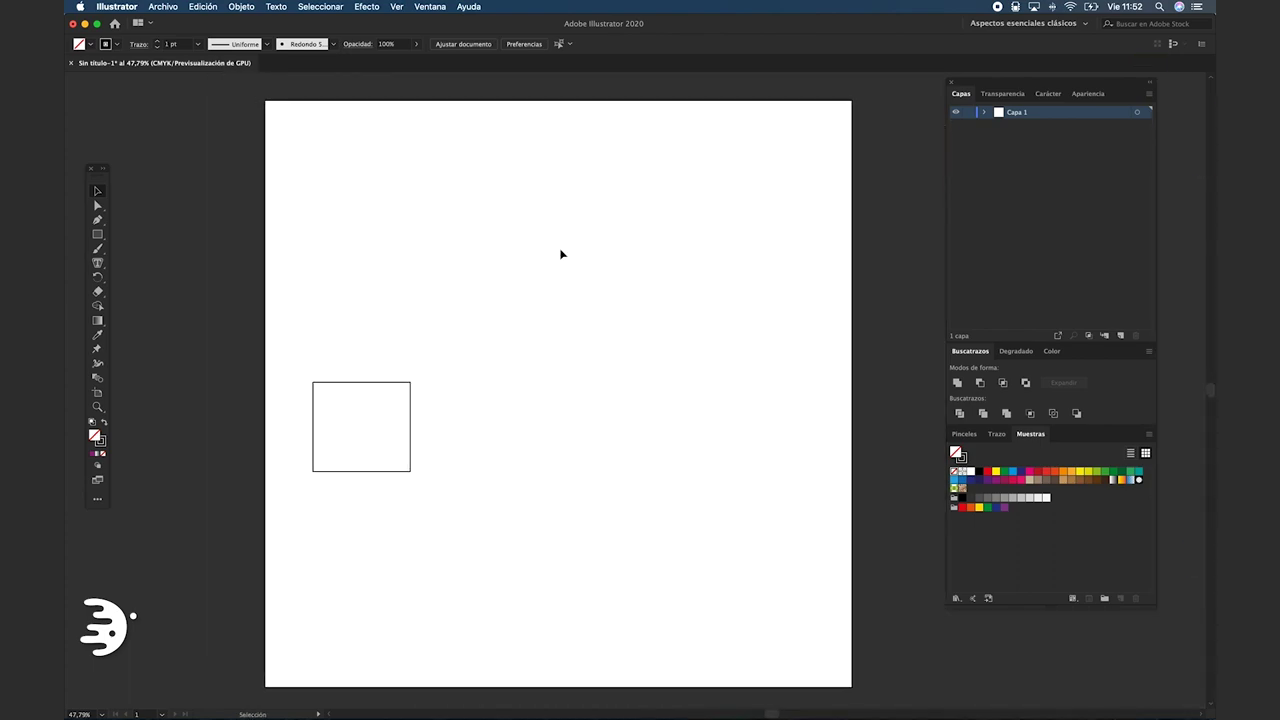
# - Redock the panel group, dock then float the tools panel, and delete the square and stroke
pyautogui.moveTo(1050, 81); pyautogui.dragTo(1213, 106)
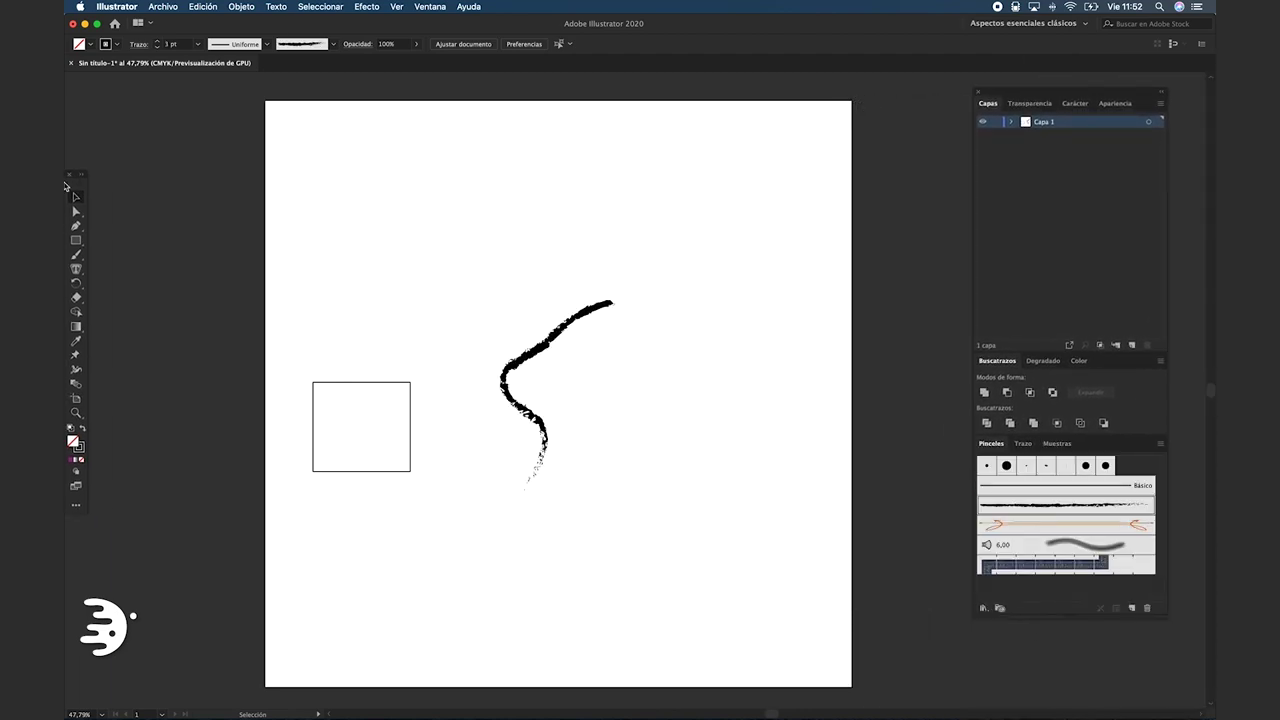
pyautogui.moveTo(65, 186); pyautogui.dragTo(66, 186)
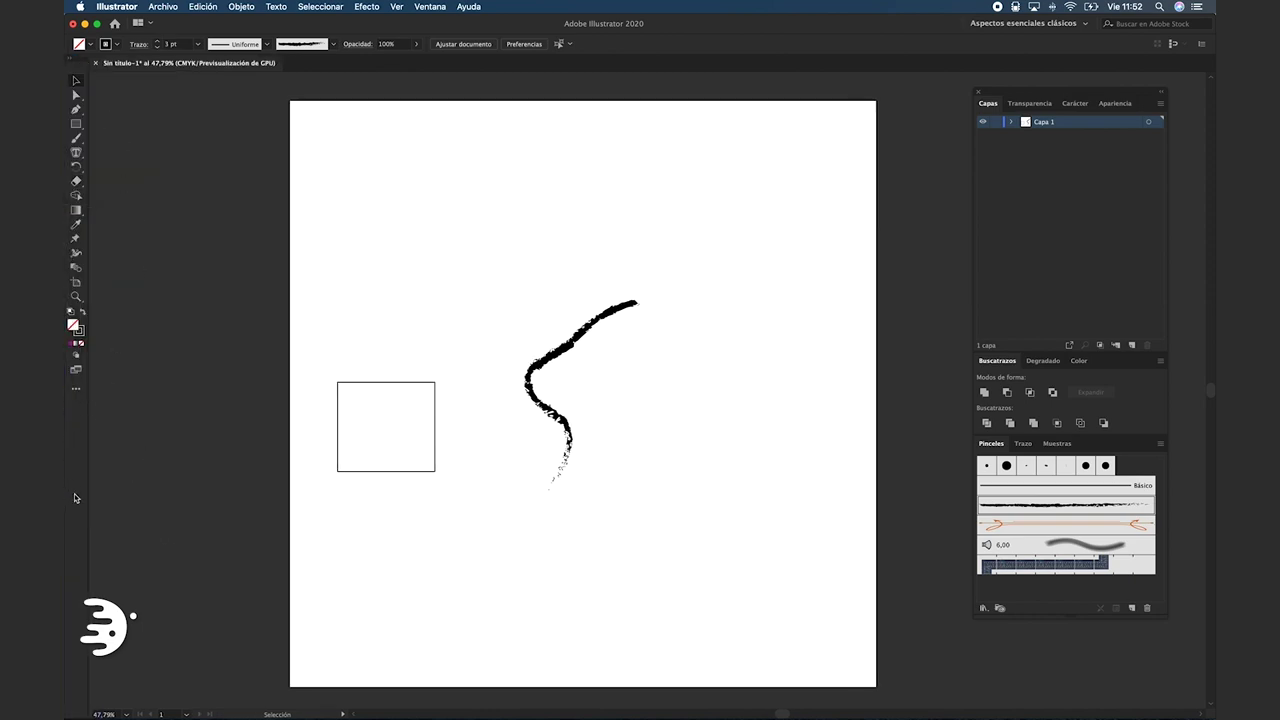
pyautogui.moveTo(76, 68)
pyautogui.mouseDown()
pyautogui.moveTo(107, 155)
pyautogui.moveTo(100, 201)
pyautogui.mouseUp()
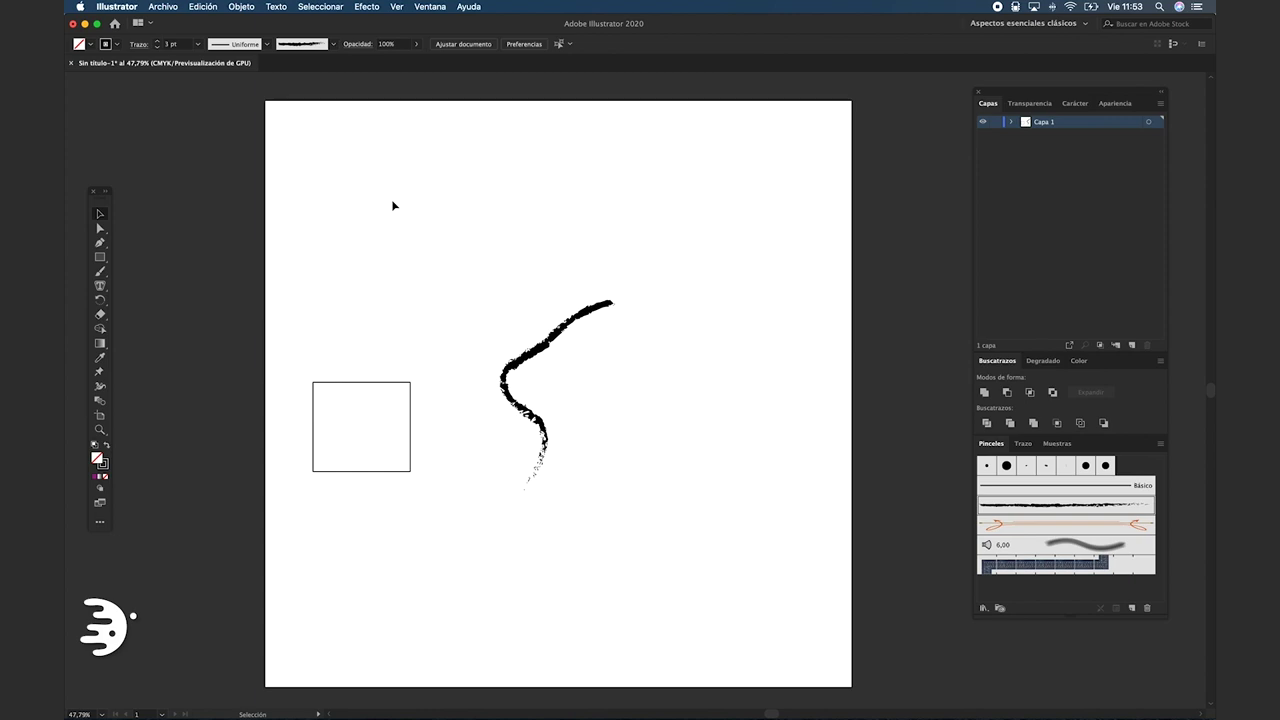
pyautogui.moveTo(393, 205); pyautogui.dragTo(600, 552)
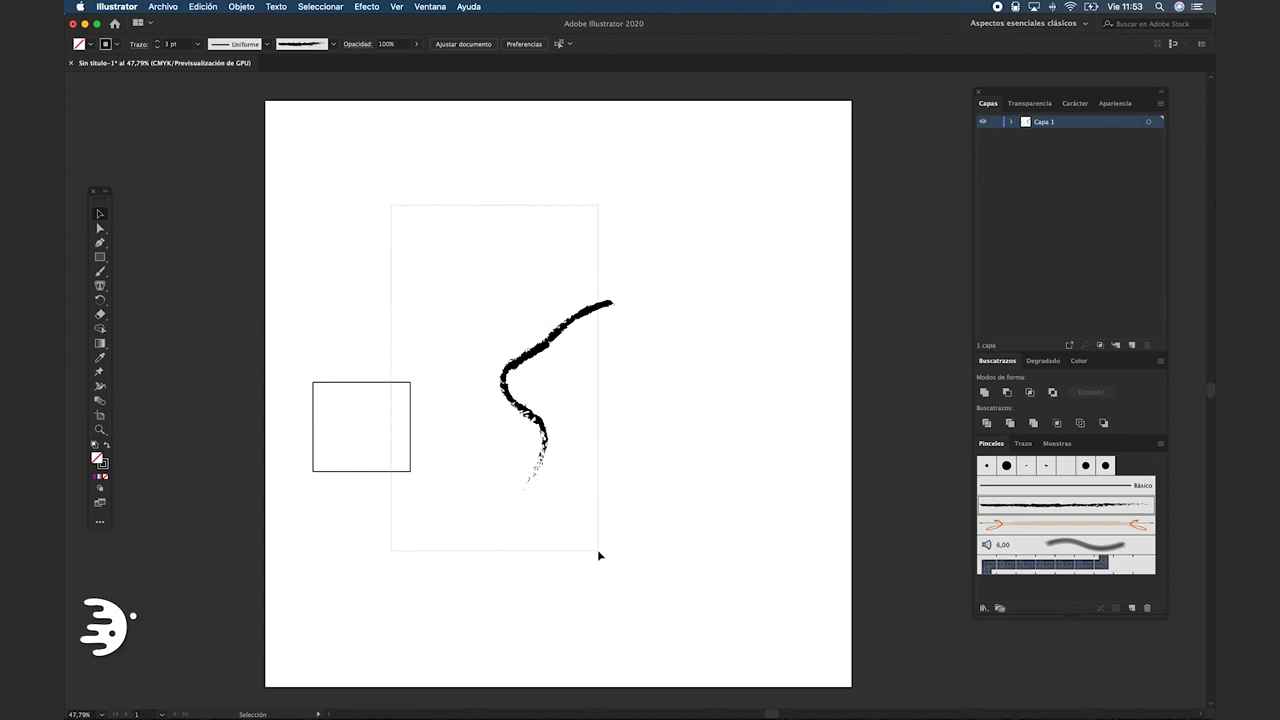
pyautogui.press('Delete')
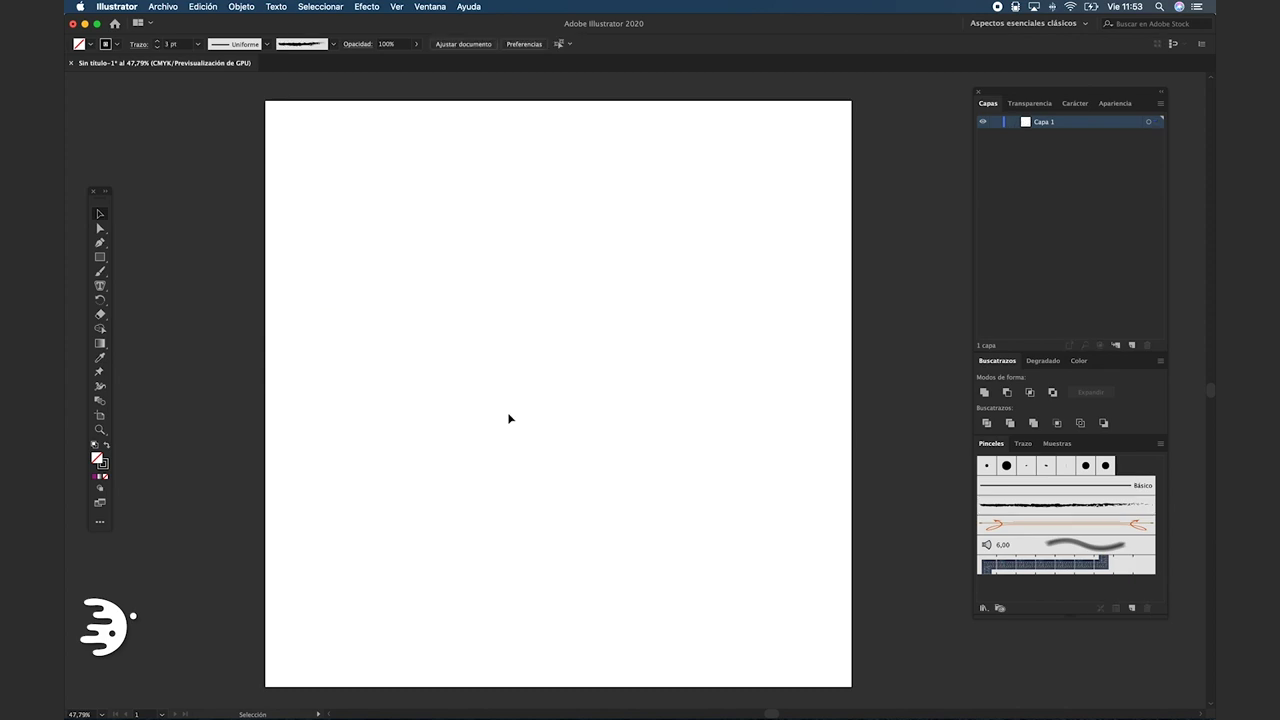
pyautogui.moveTo(586, 401); pyautogui.dragTo(614, 397)
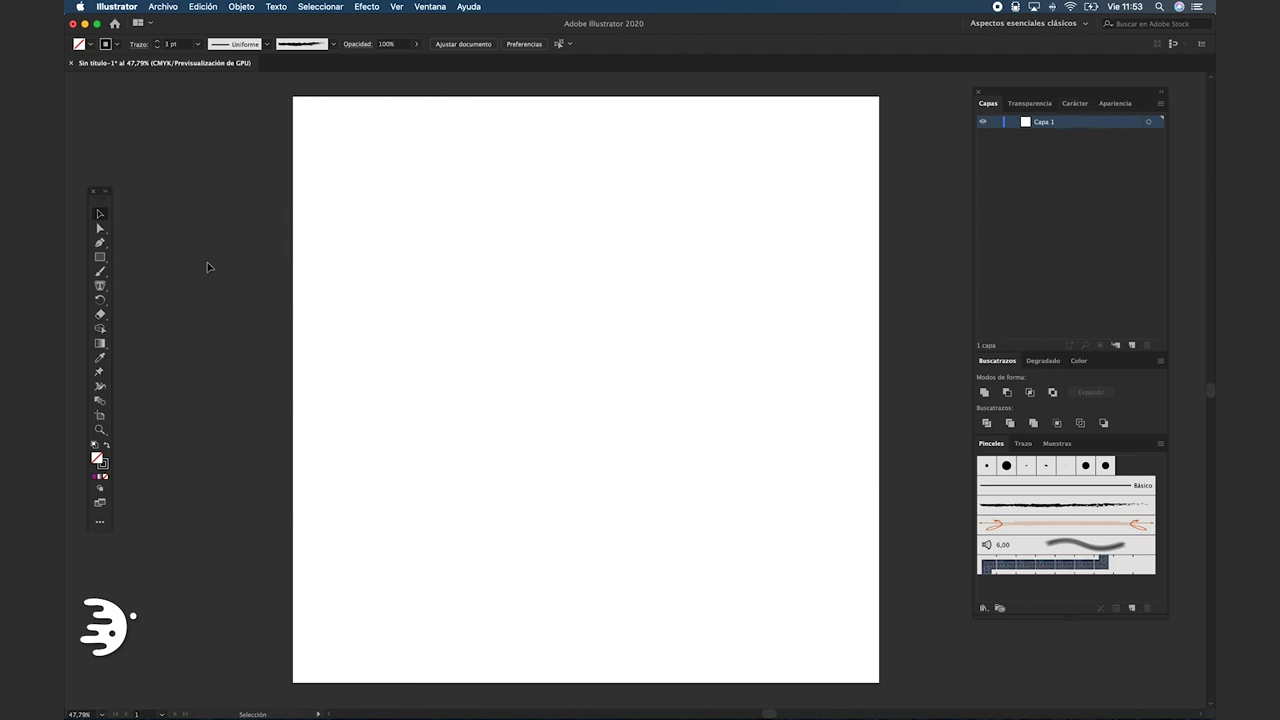
pyautogui.click(430, 6)
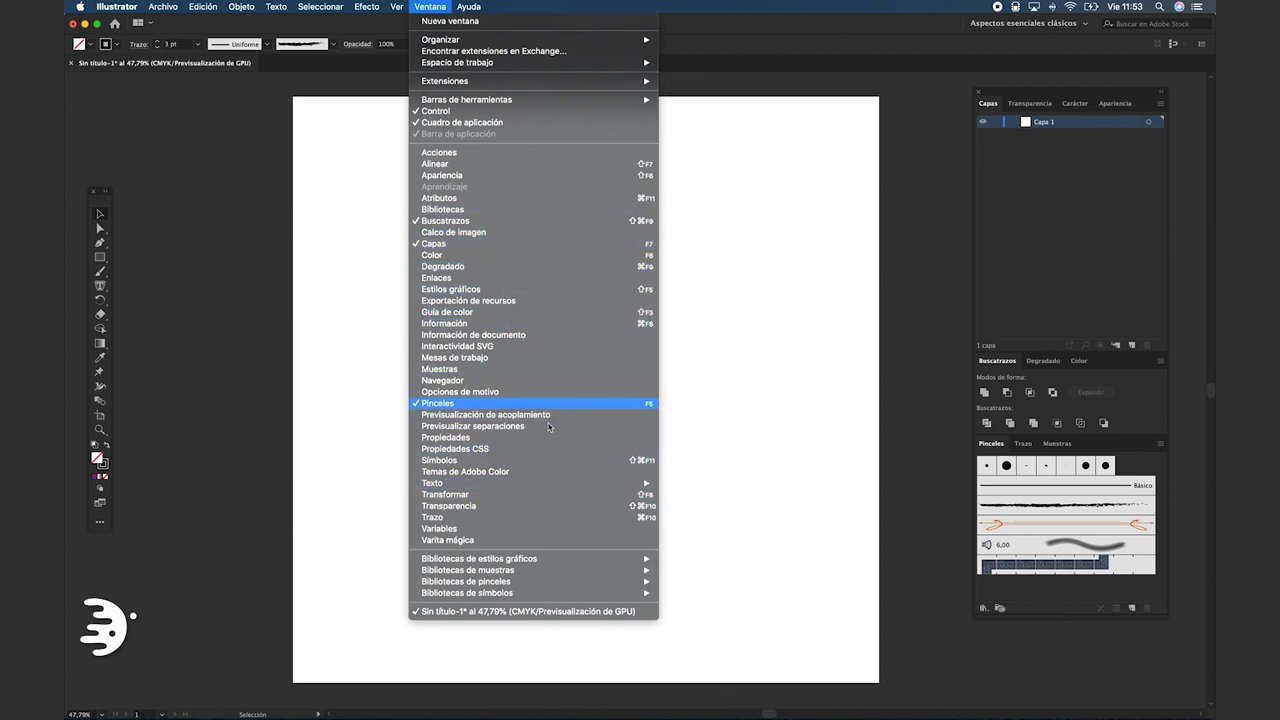
pyautogui.click(779, 324)
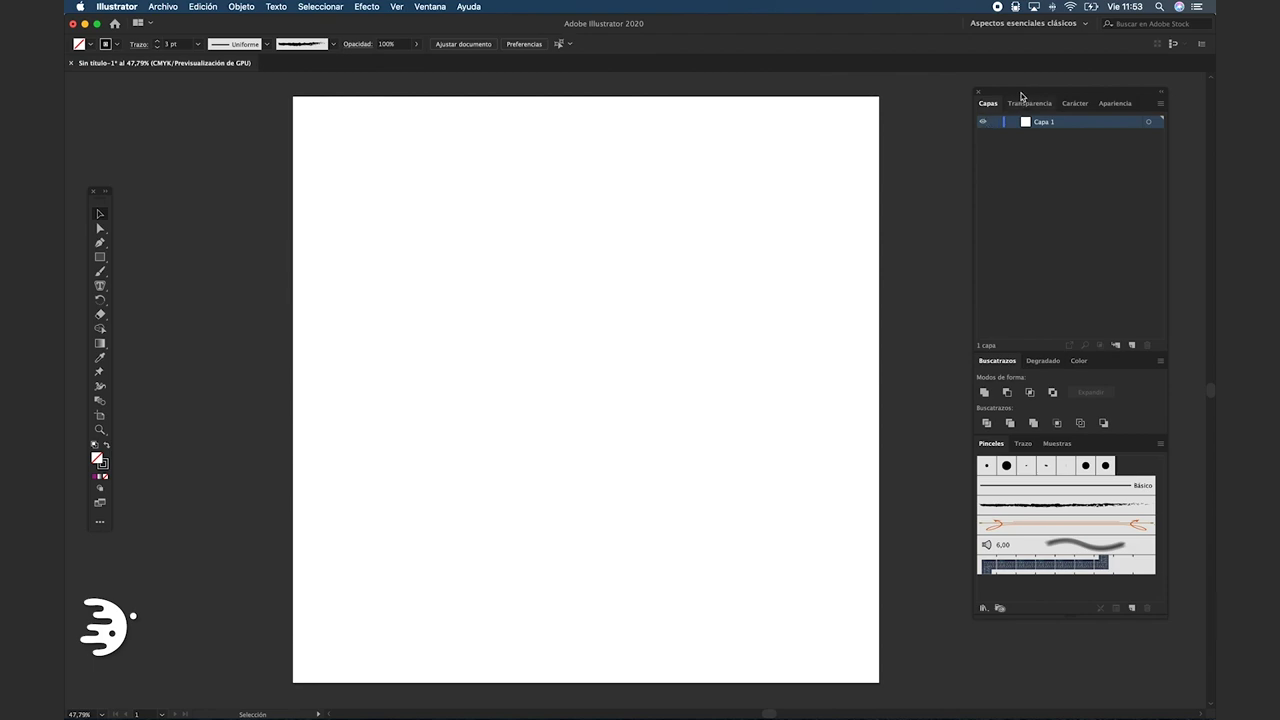
# - Save the current docked panel layout as a new workspace named 'D-Ilustracion'
pyautogui.click(1076, 25)
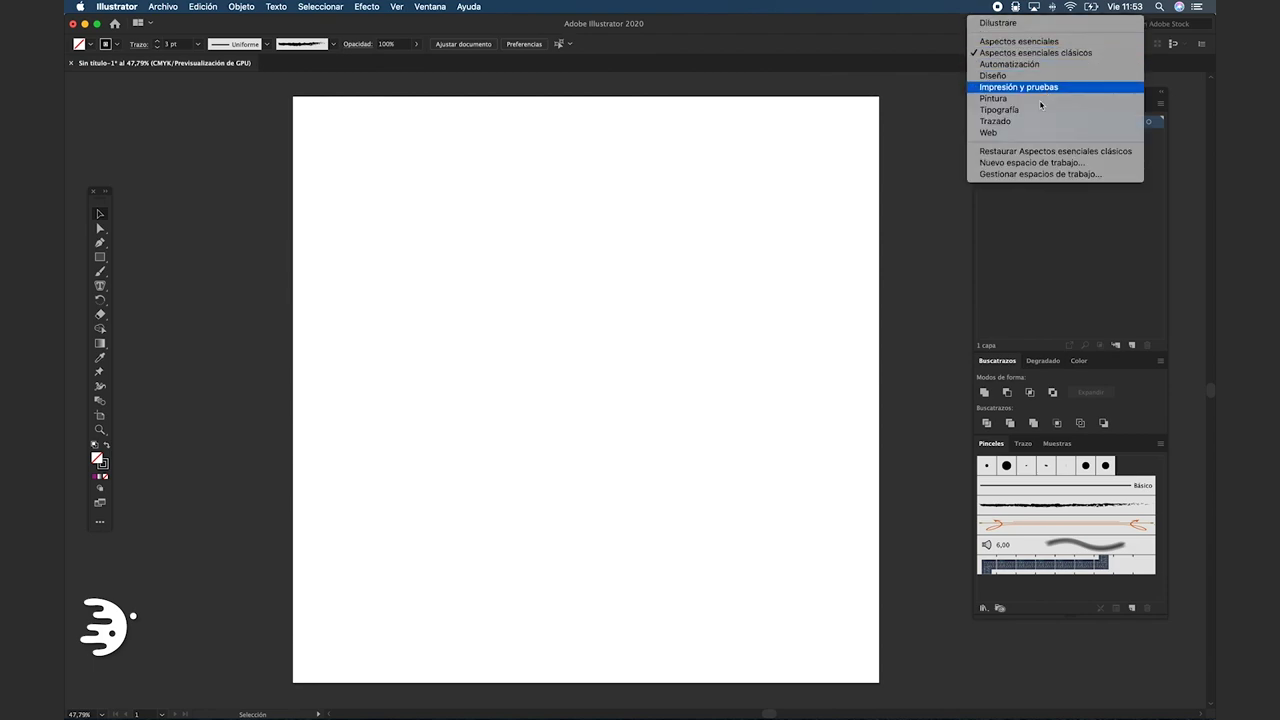
pyautogui.click(1025, 163)
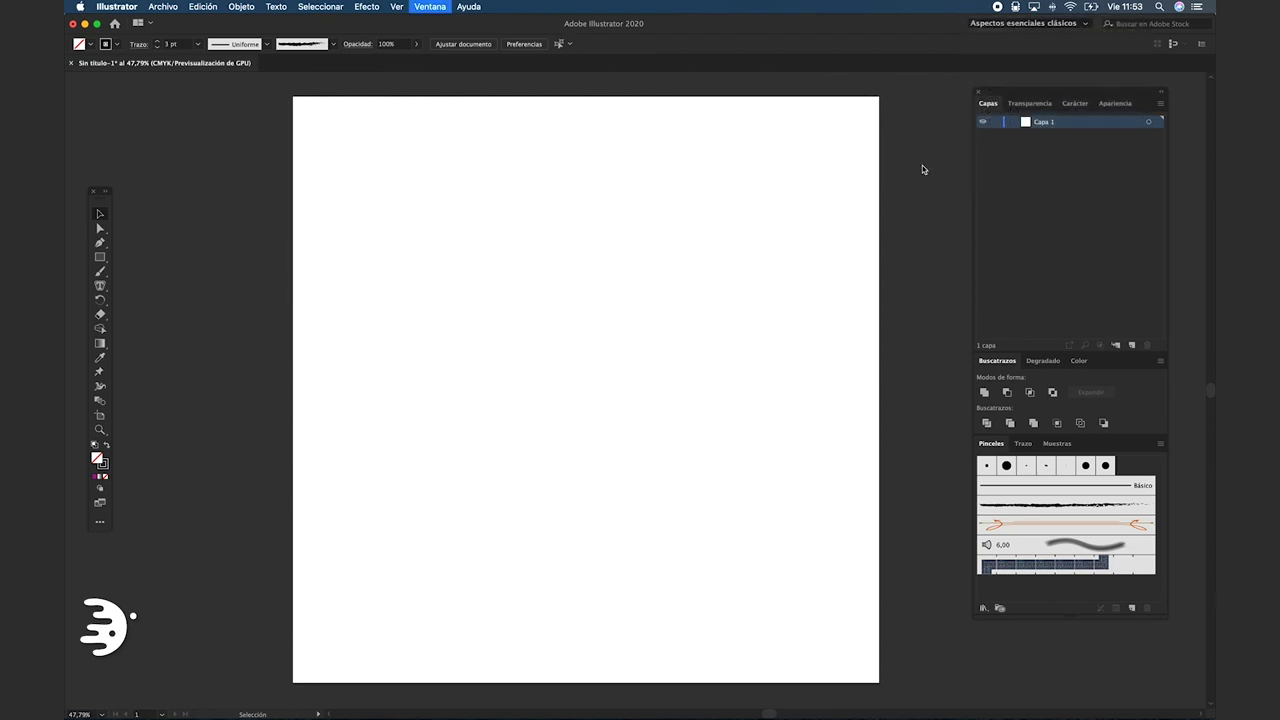
pyautogui.moveTo(525, 143); pyautogui.dragTo(661, 231)
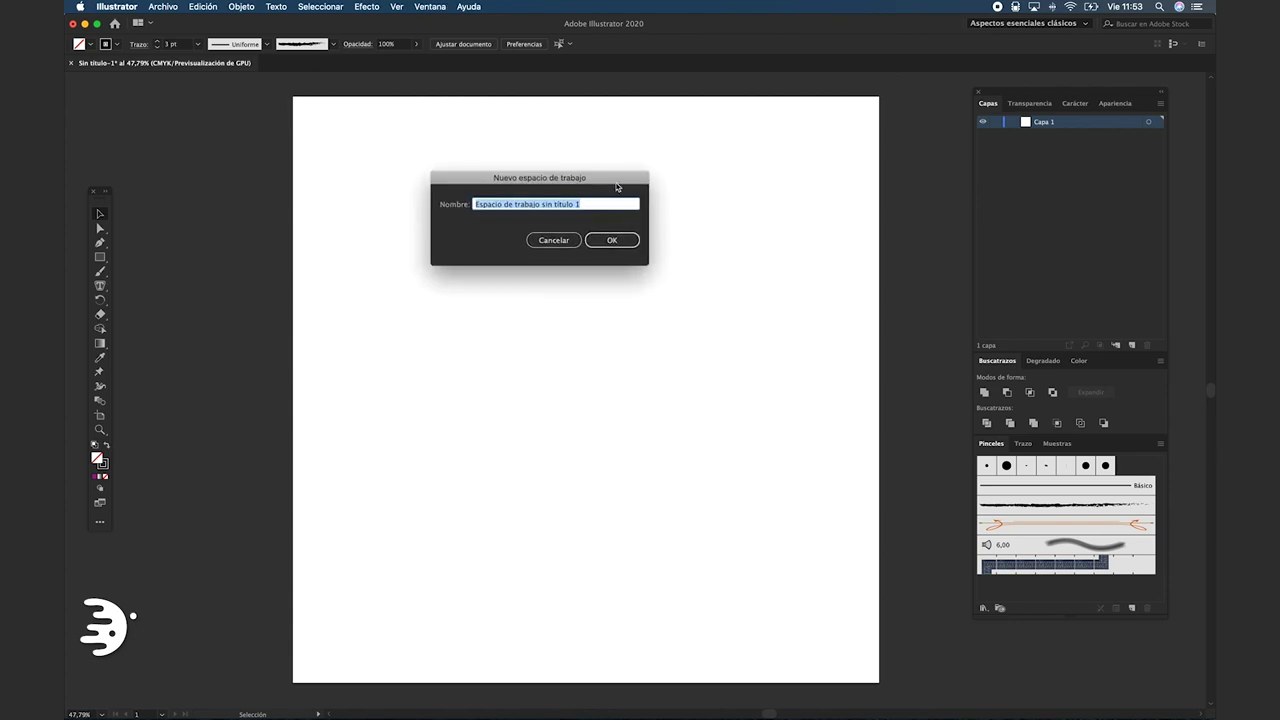
pyautogui.write('D:')
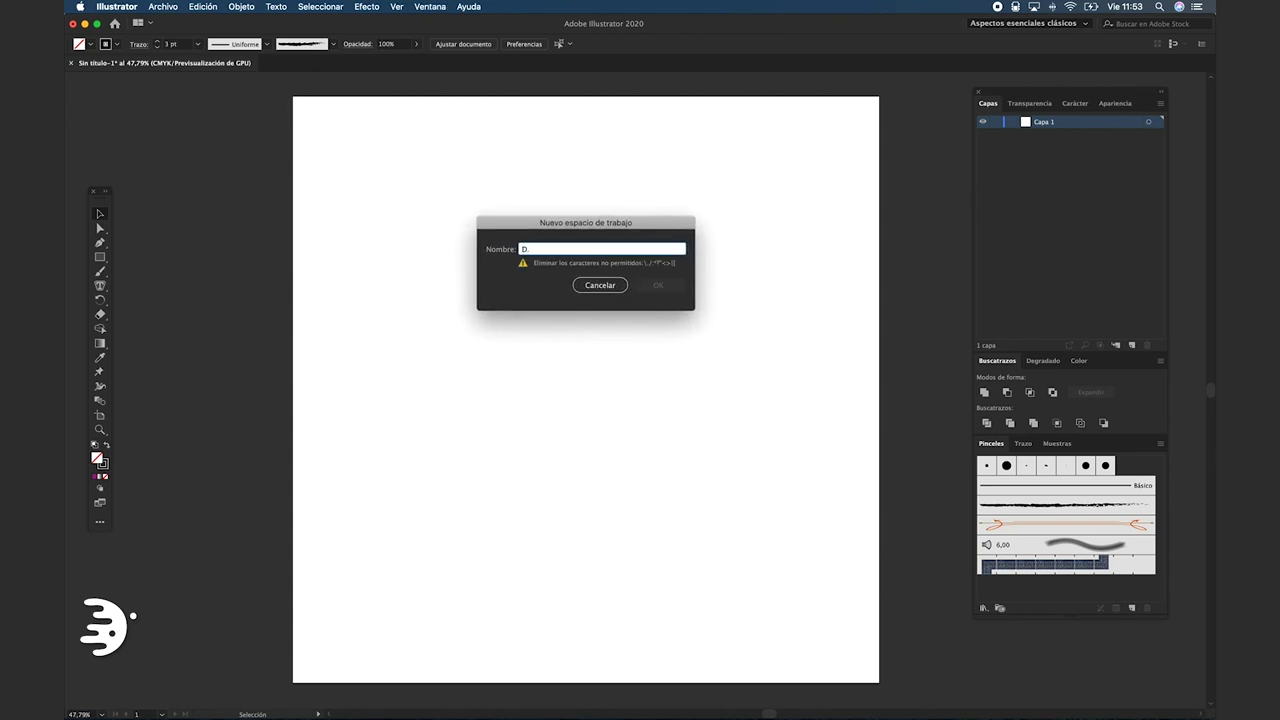
pyautogui.press('BackSpace')
pyautogui.write('-Ilustracion')
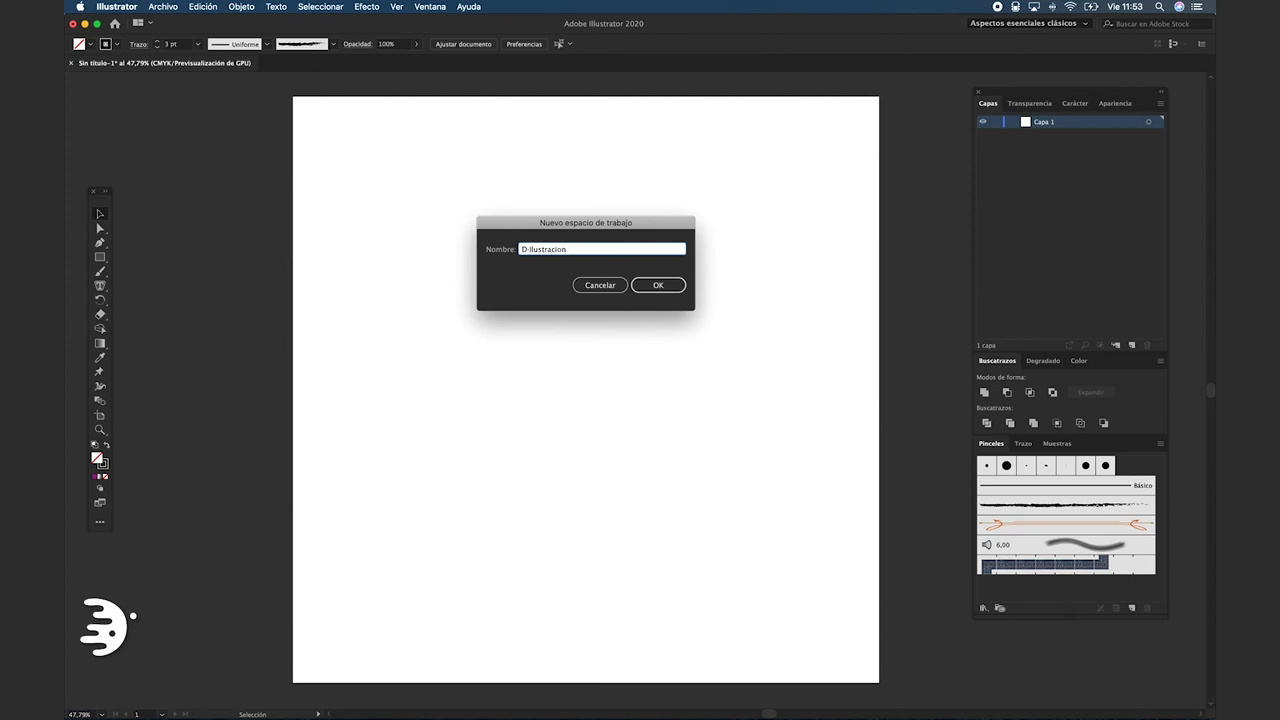
pyautogui.click(658, 287)
pyautogui.click(658, 287)
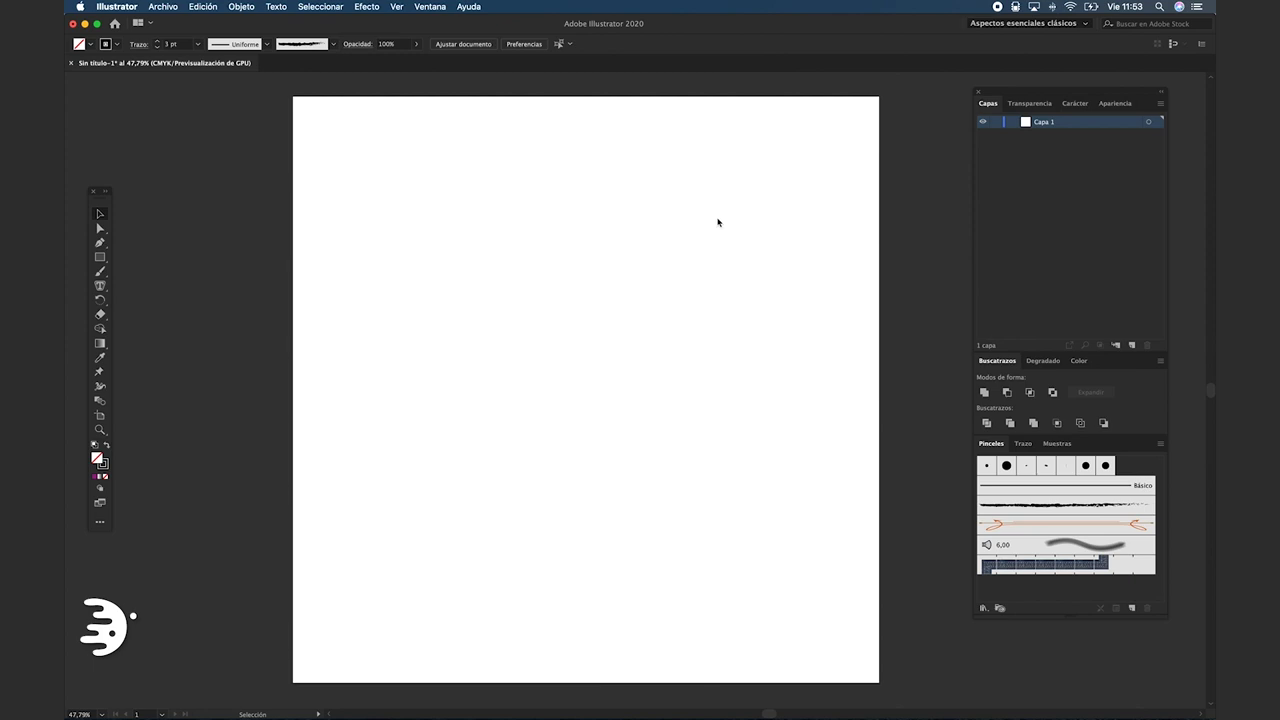
# - Switch to the Aspectos esenciales workspace, then back to D-Ilustracion to restore the saved layout
pyautogui.click(1084, 23)
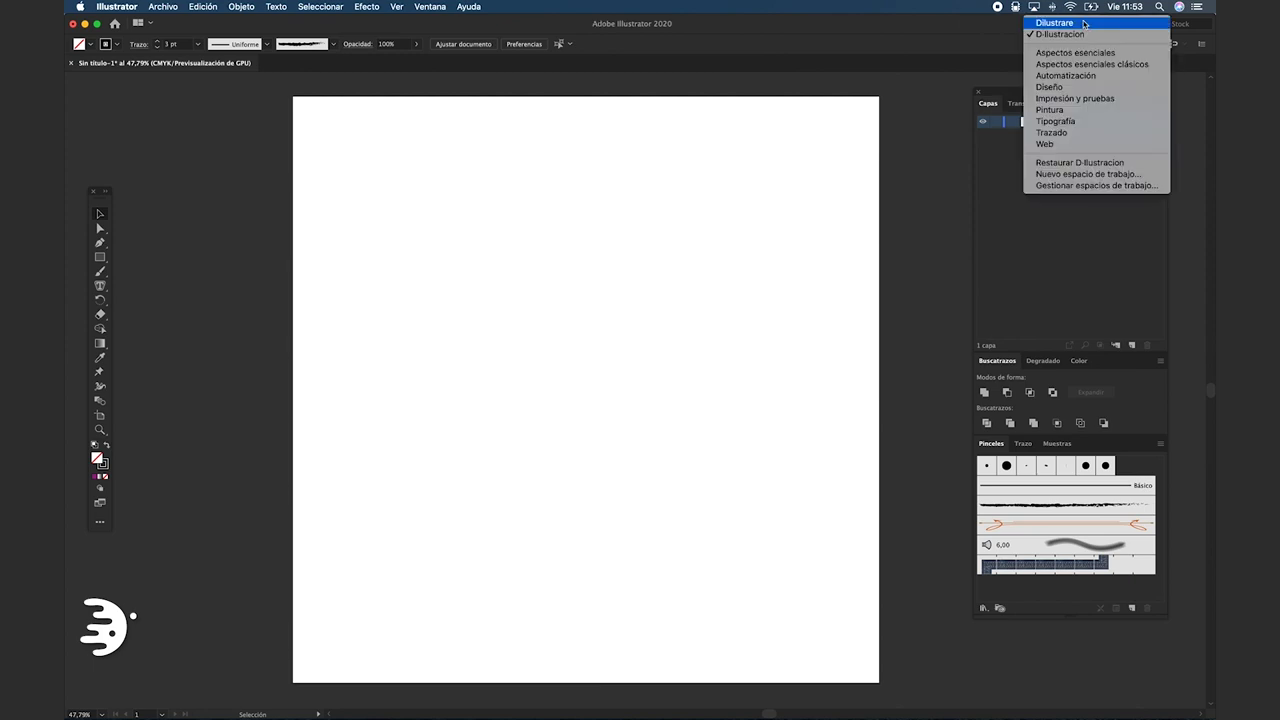
pyautogui.click(1084, 23)
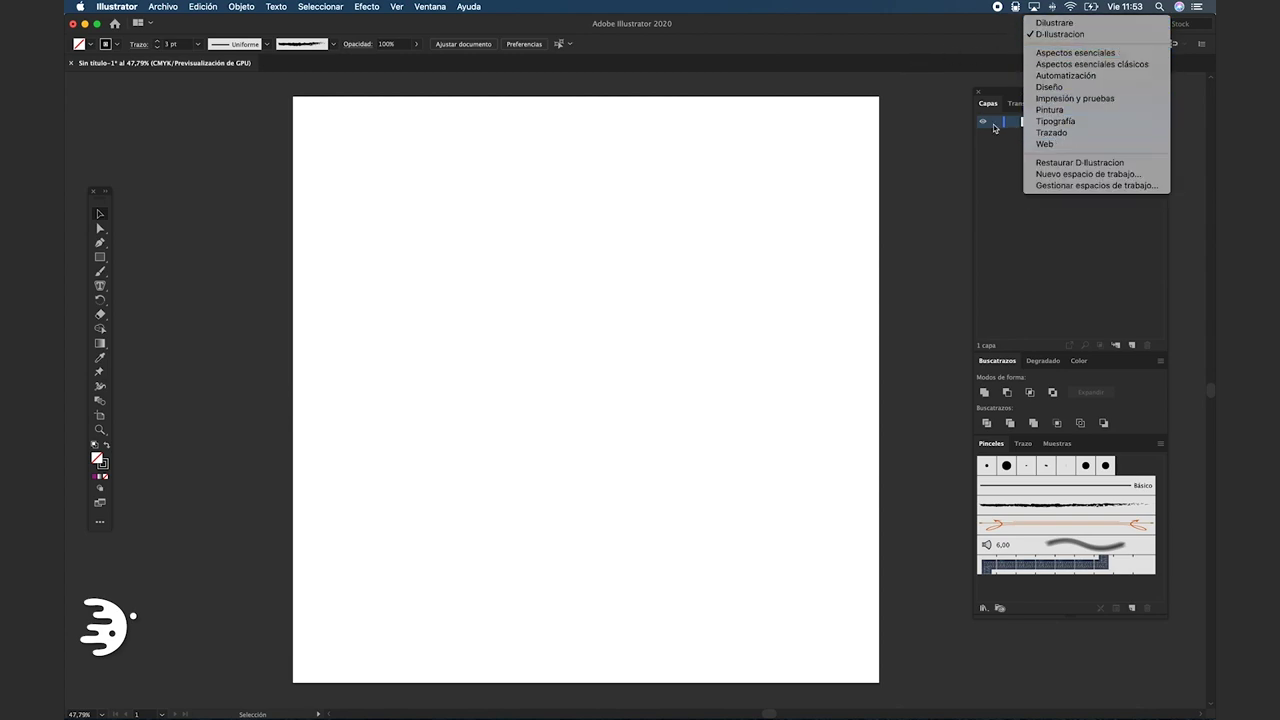
pyautogui.click(1070, 53)
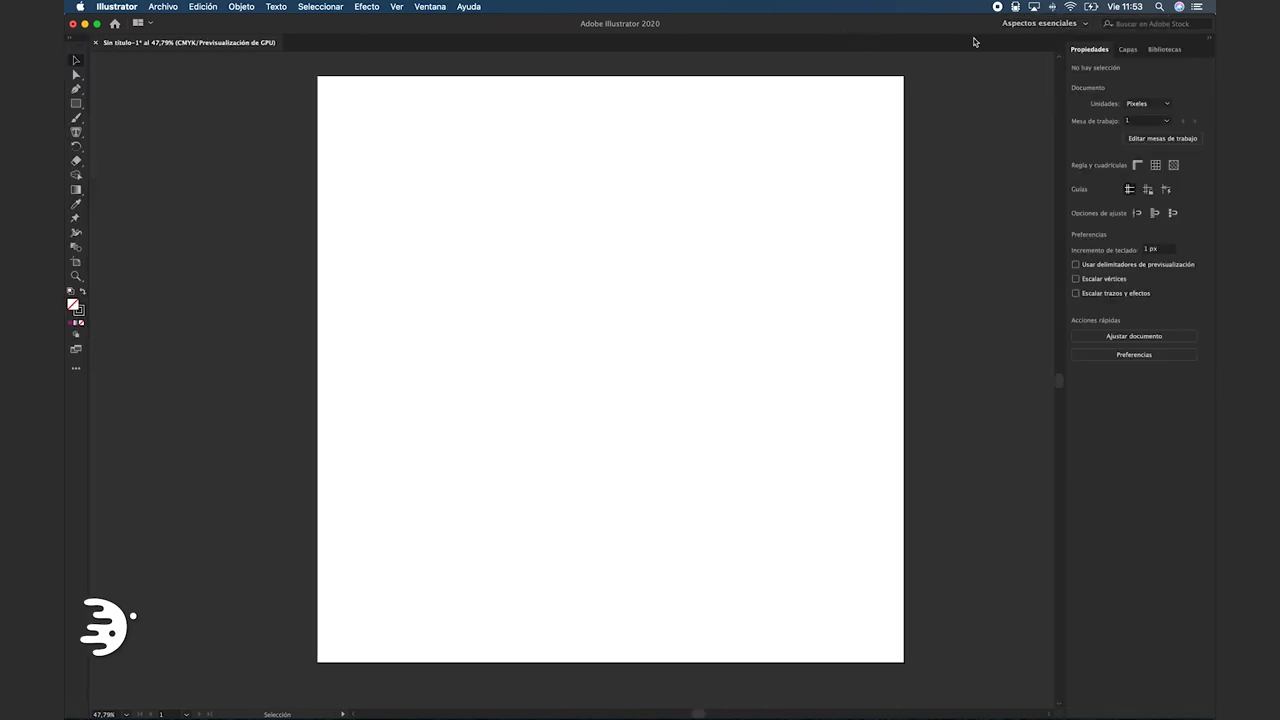
pyautogui.click(1040, 23)
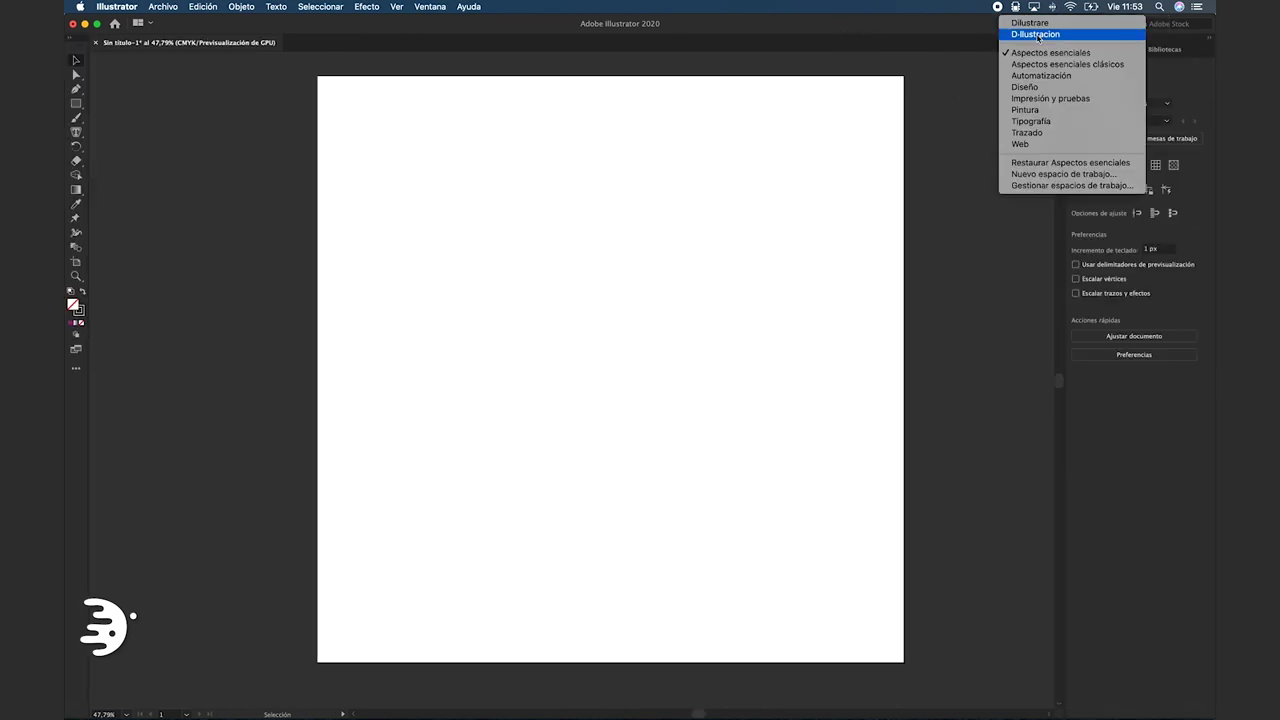
pyautogui.click(1022, 161)
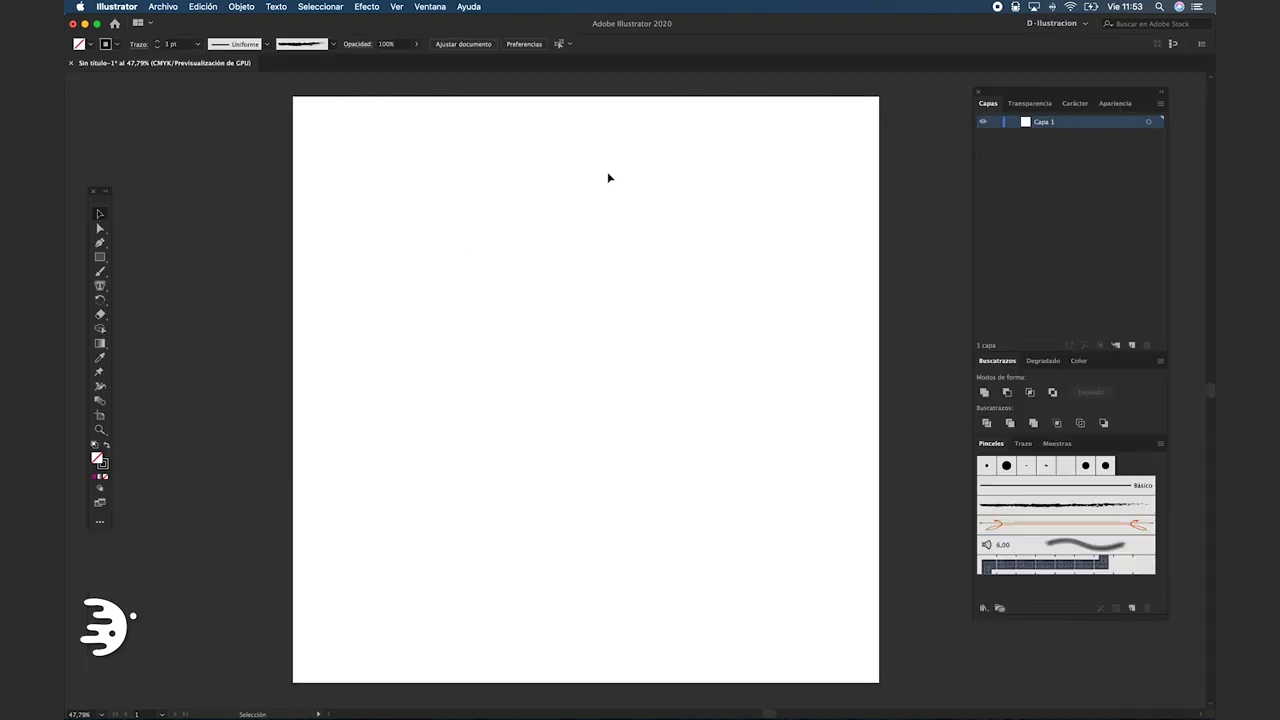
# - Check the workspace list stays on D-Ilustracion, then open the Ventana menu
pyautogui.click(1045, 26)
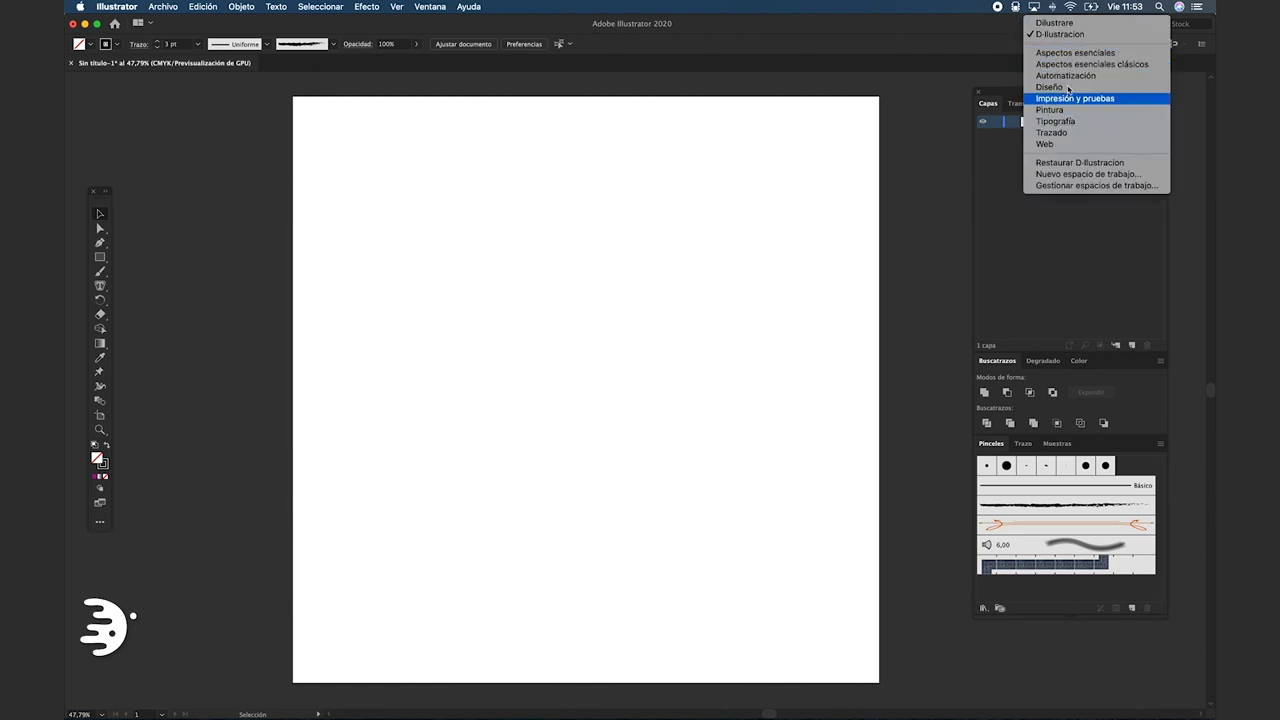
pyautogui.click(872, 200)
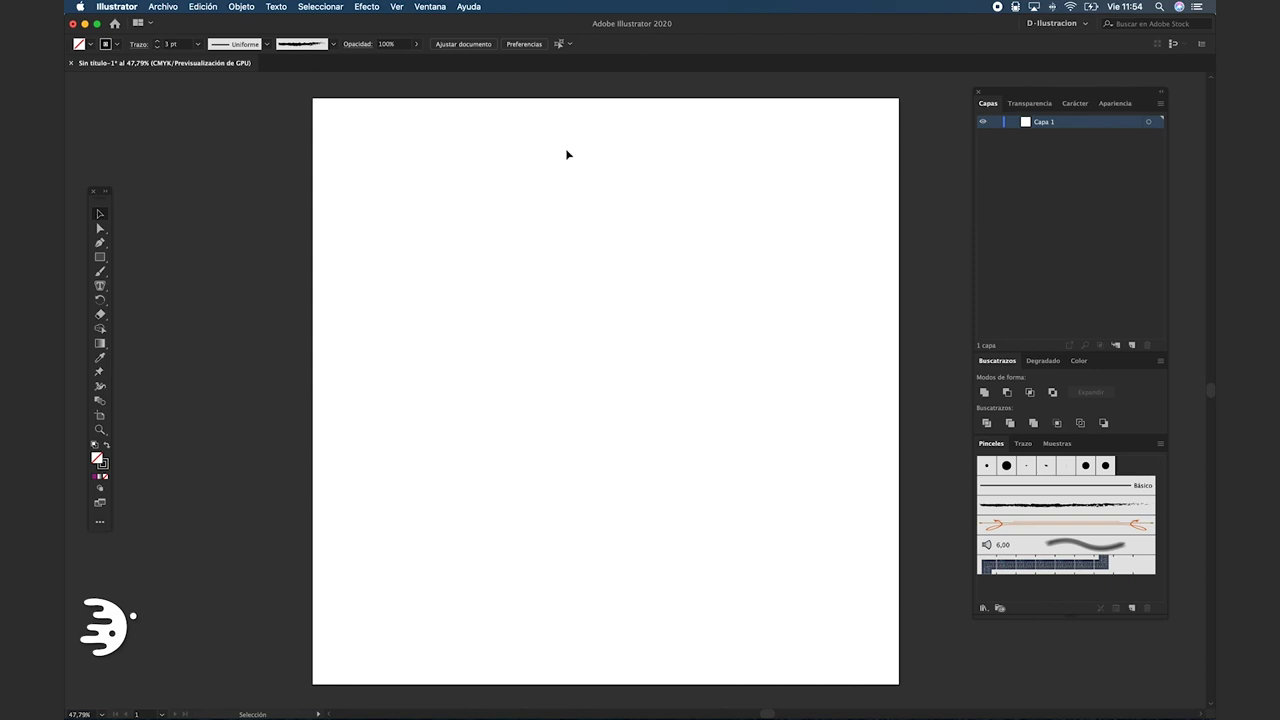
pyautogui.click(430, 6)
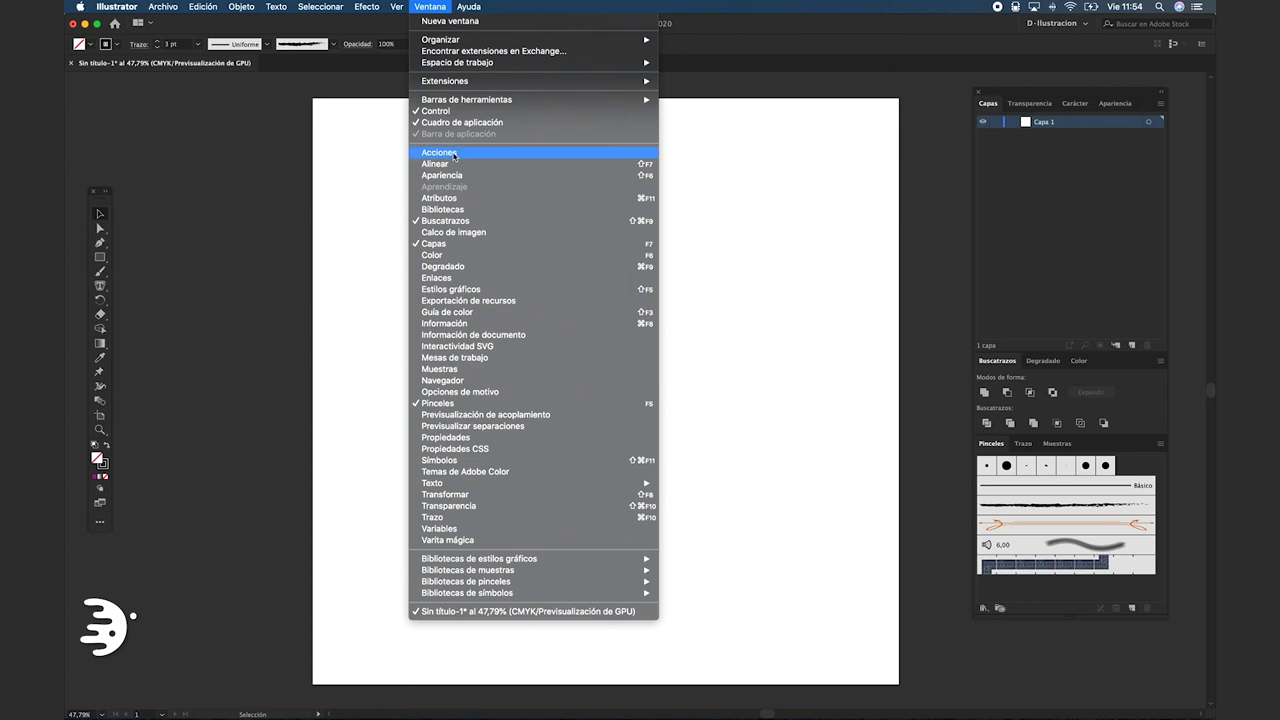
# - Choose Acciones from the Ventana menu to show the Acciones panel
pyautogui.click(454, 153)
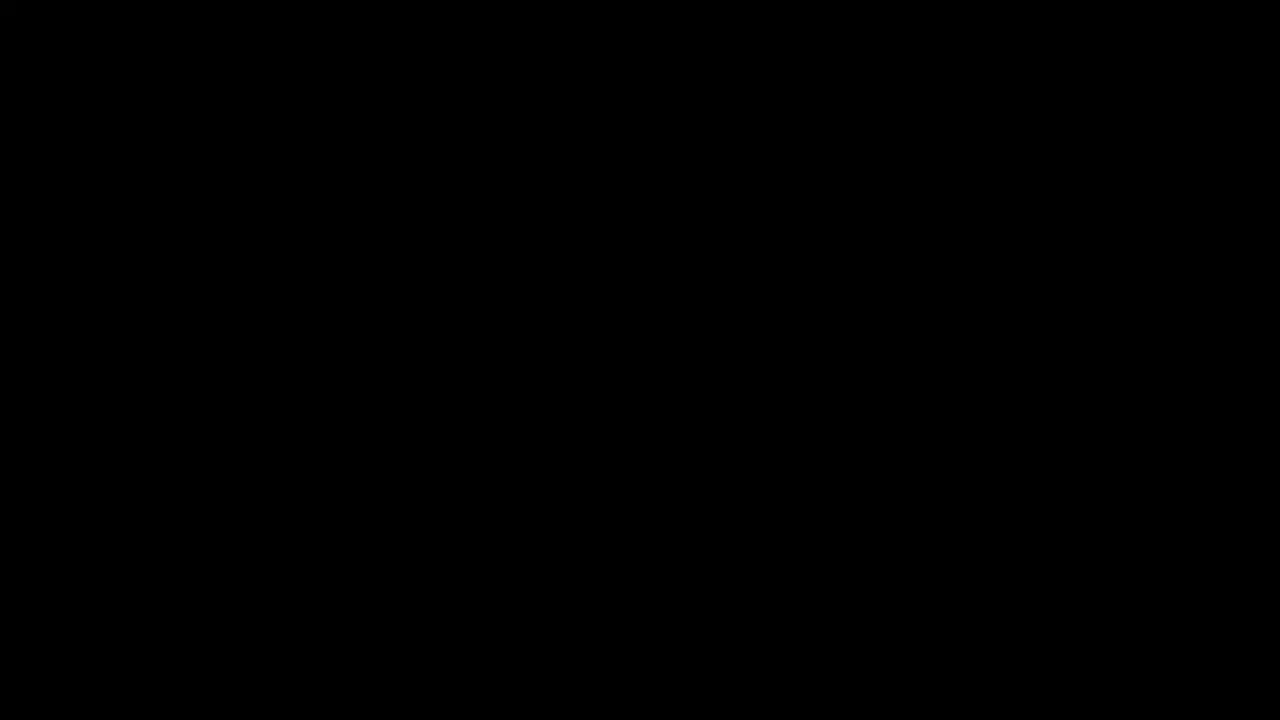